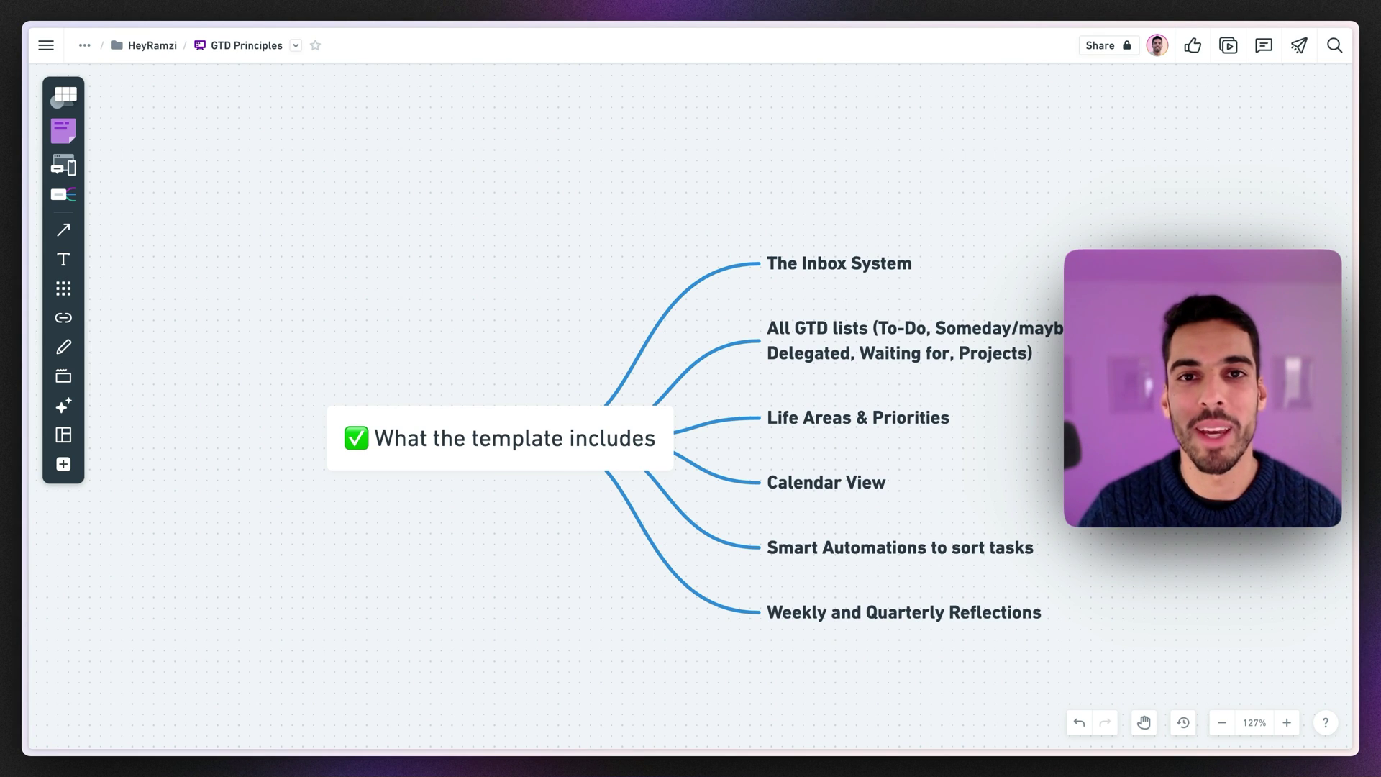
scroll(662, 527, "down", 2)
scroll(662, 527, "right", 2)
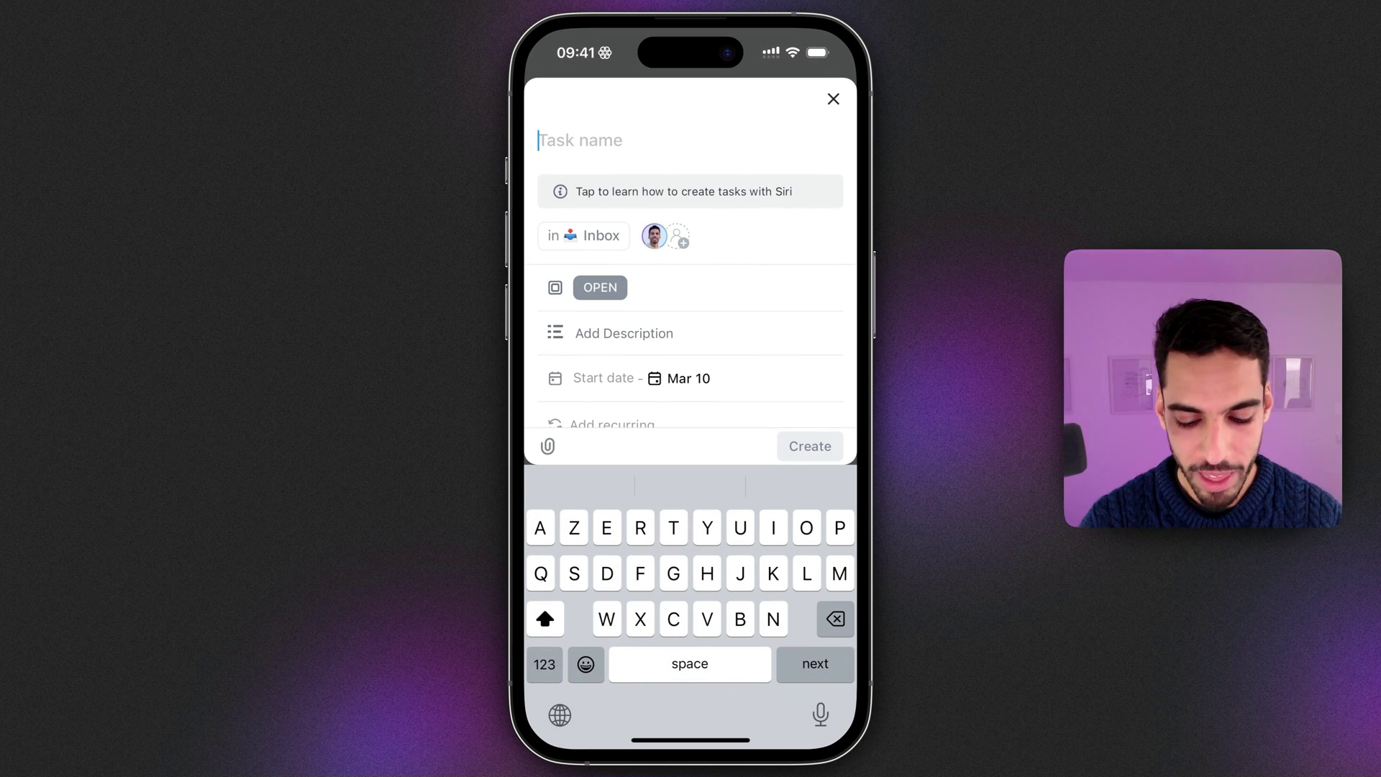
- Create two tasks in the Inbox list, named "Prepare presentation for phone release" and "Go buy the new TV"
type("Prepare presentation for phone release")
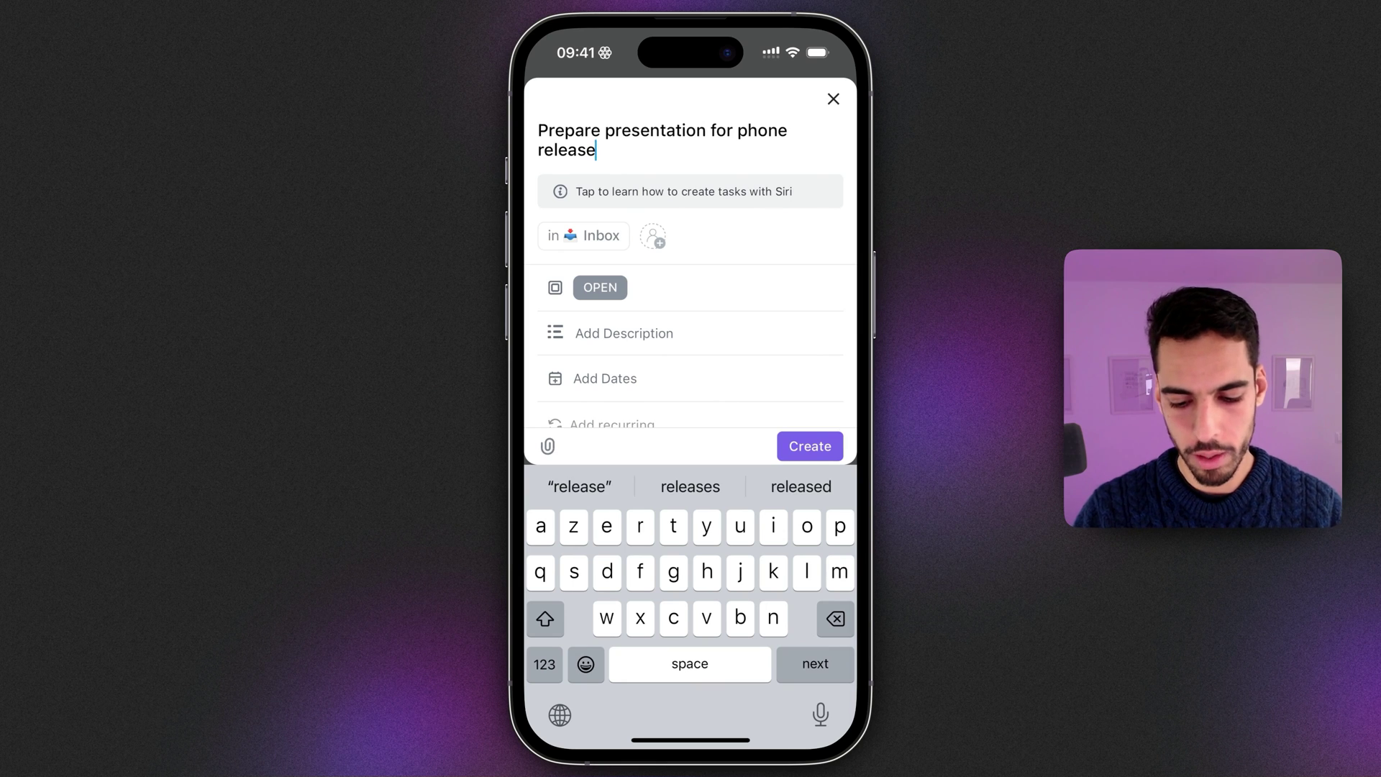
key("Return")
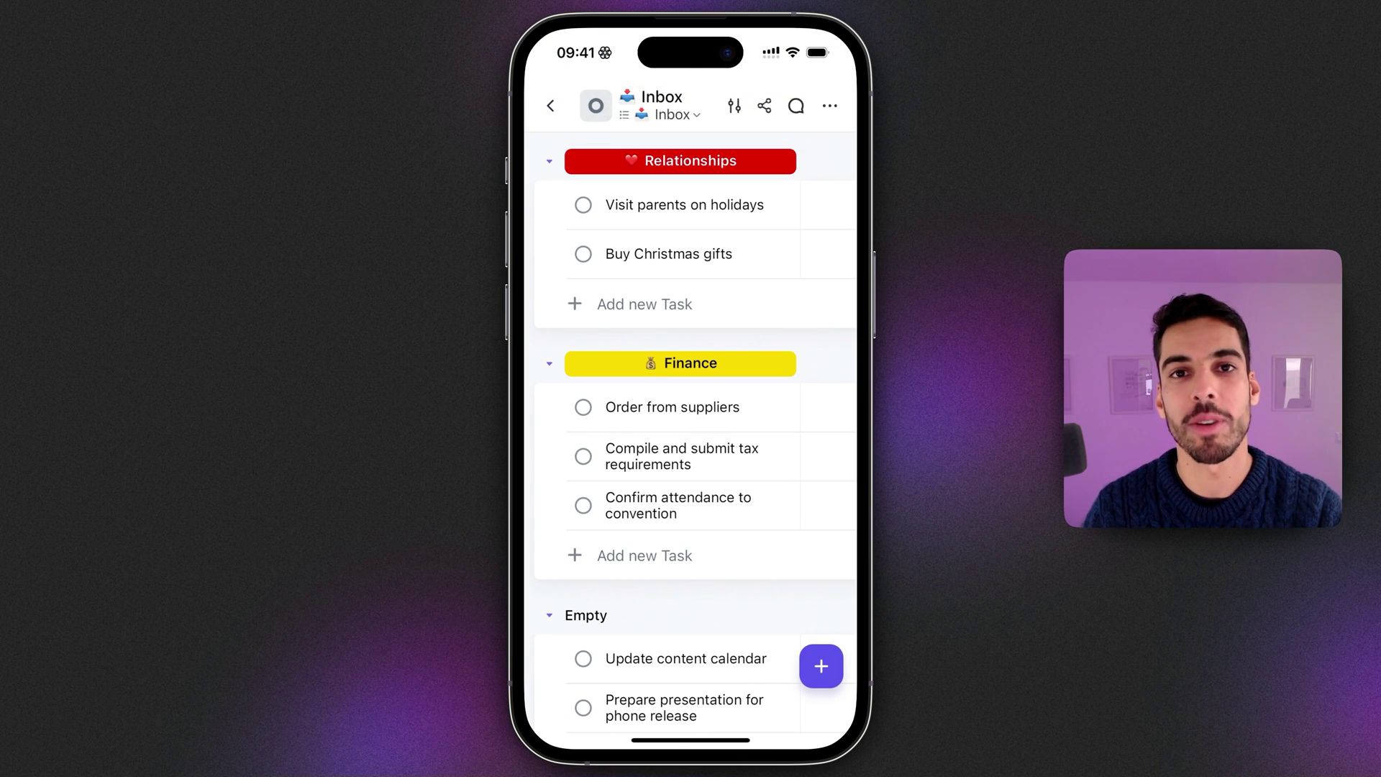
left_click(821, 666)
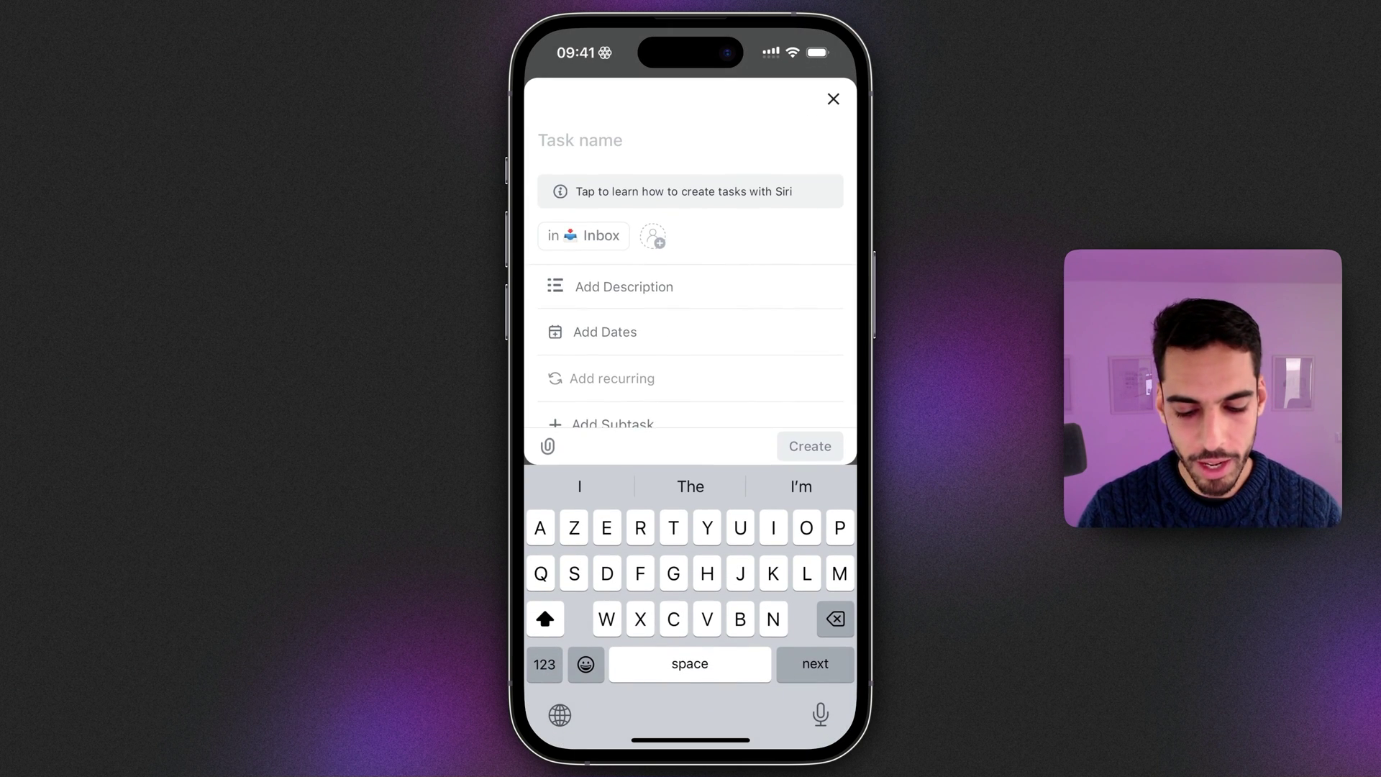
type("Go ")
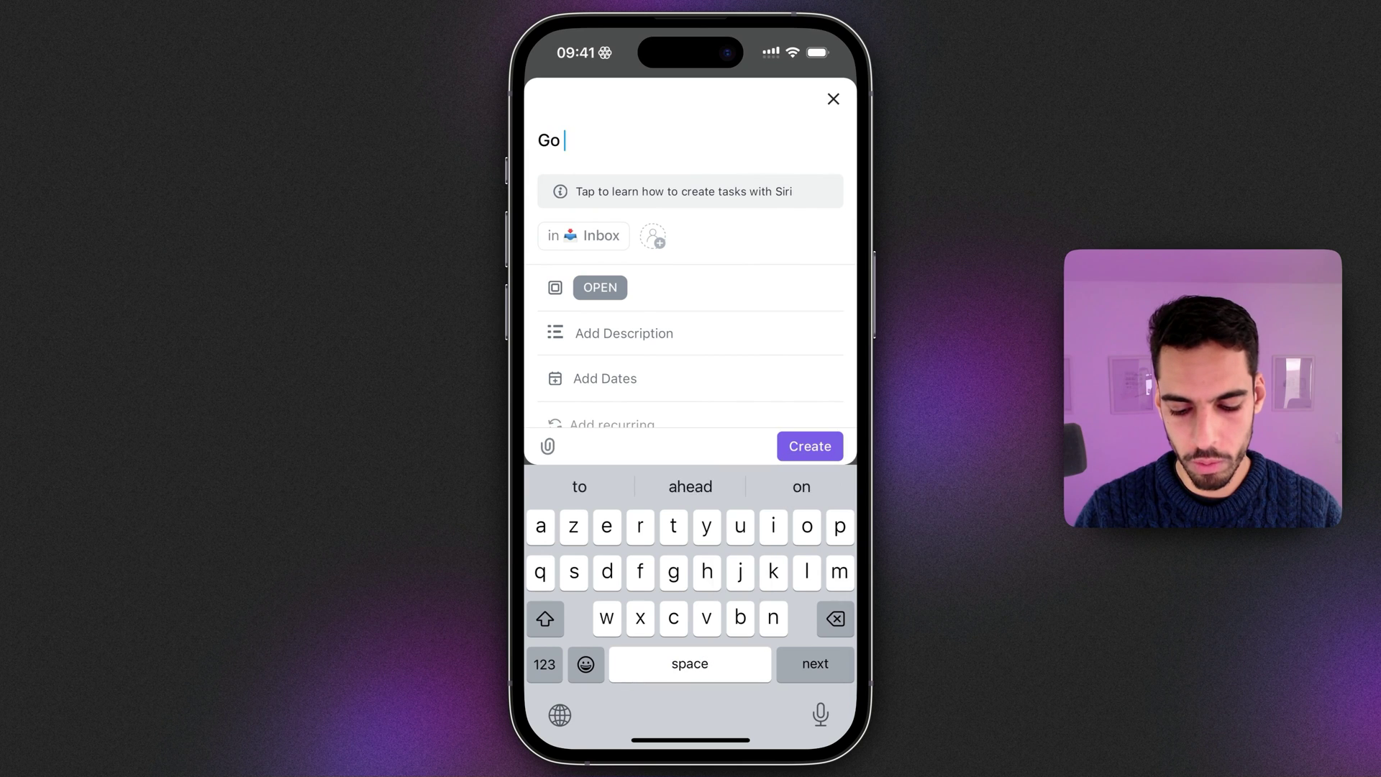
type("buy the new TV")
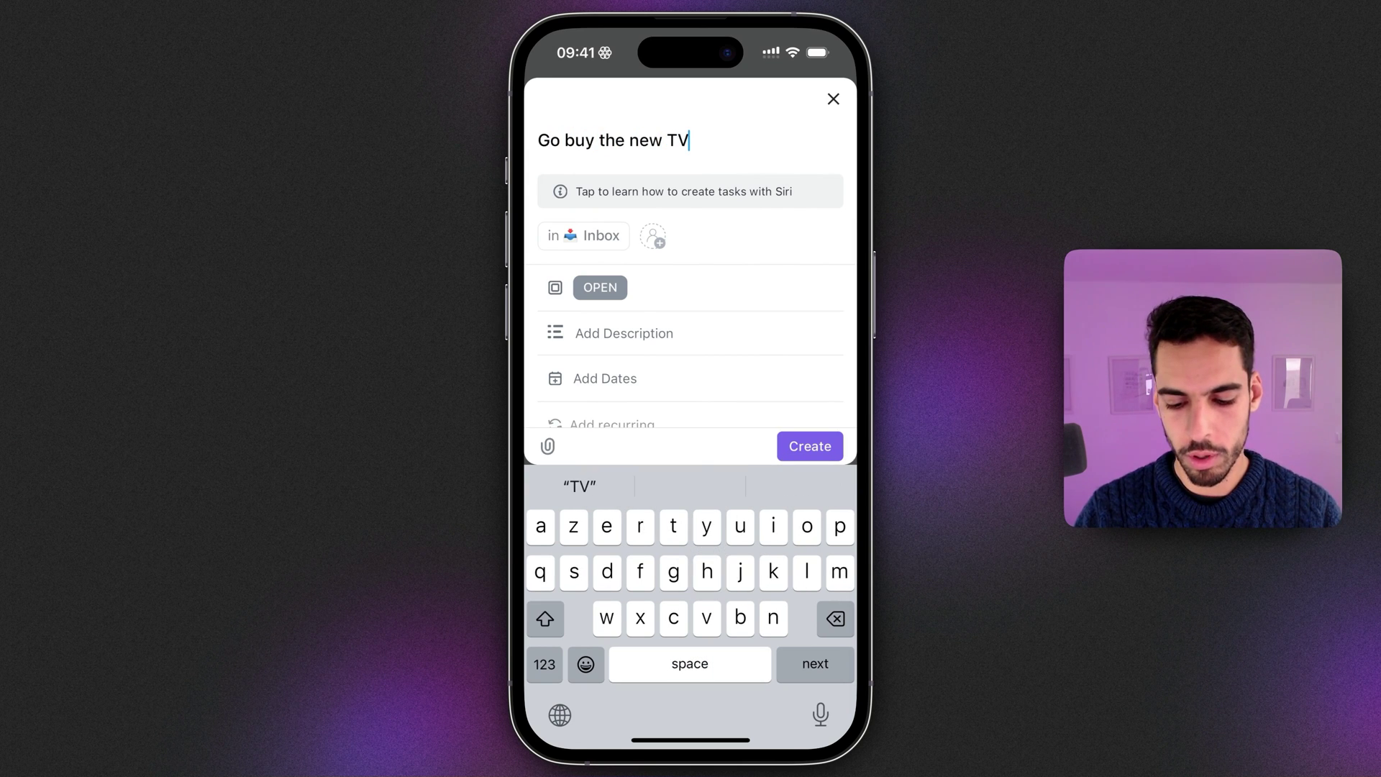
left_click(810, 446)
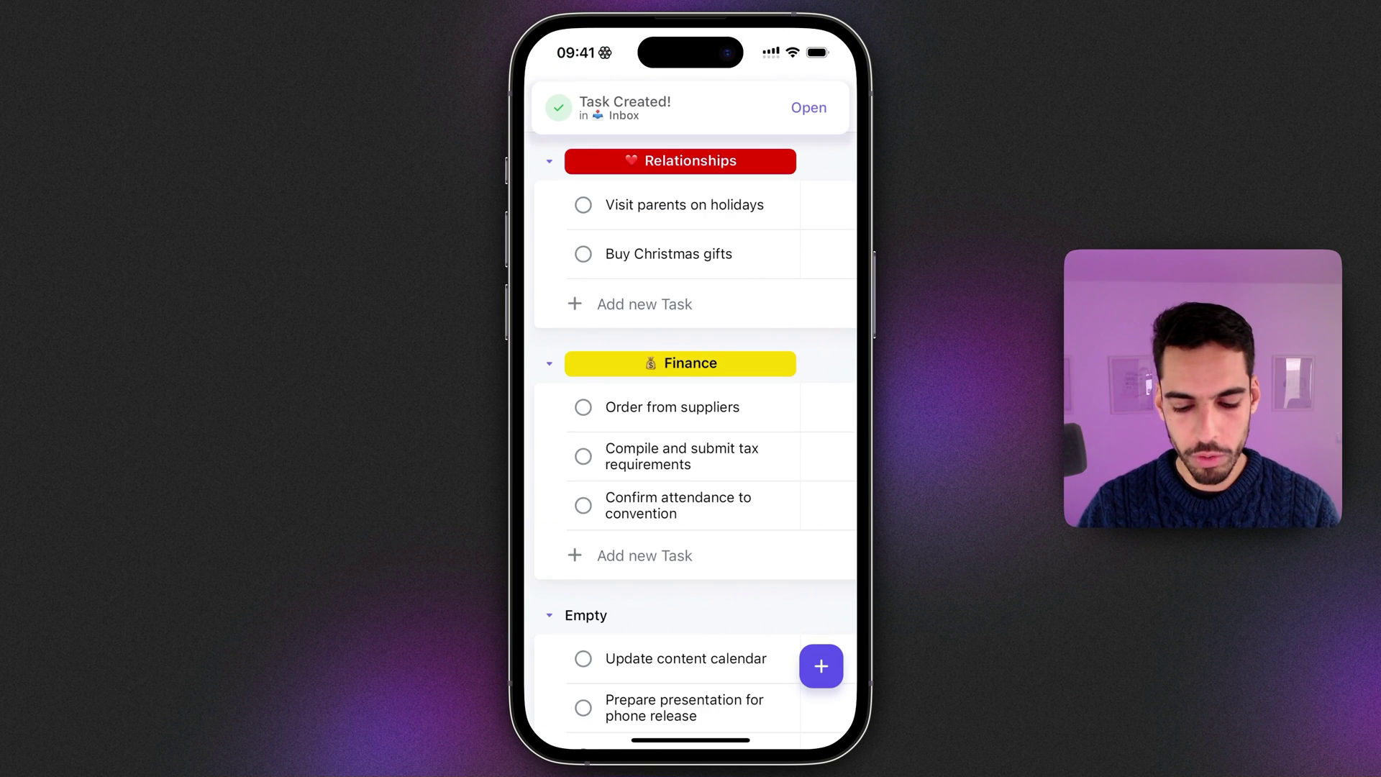
scroll(696, 464, "down", 3)
scroll(696, 464, "up", 3)
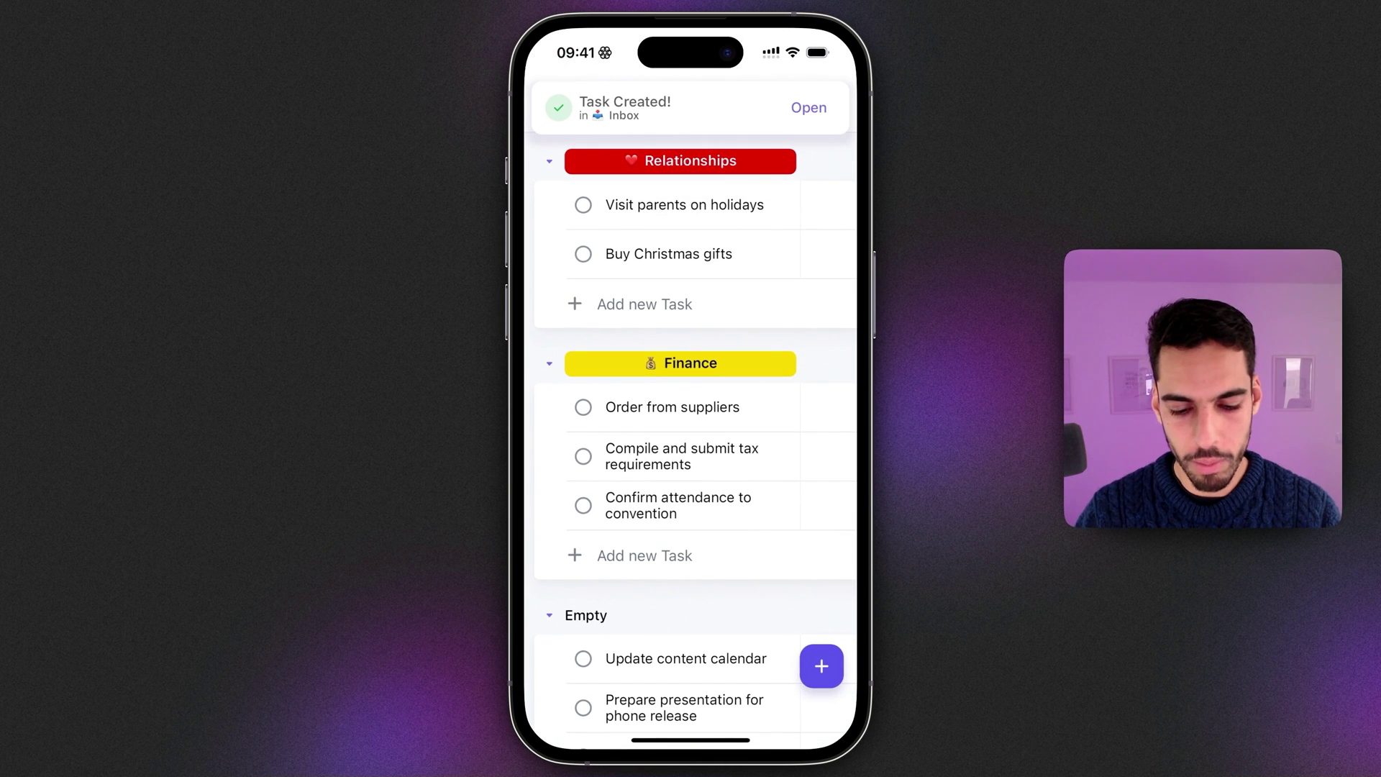
scroll(690, 431, "down", 2)
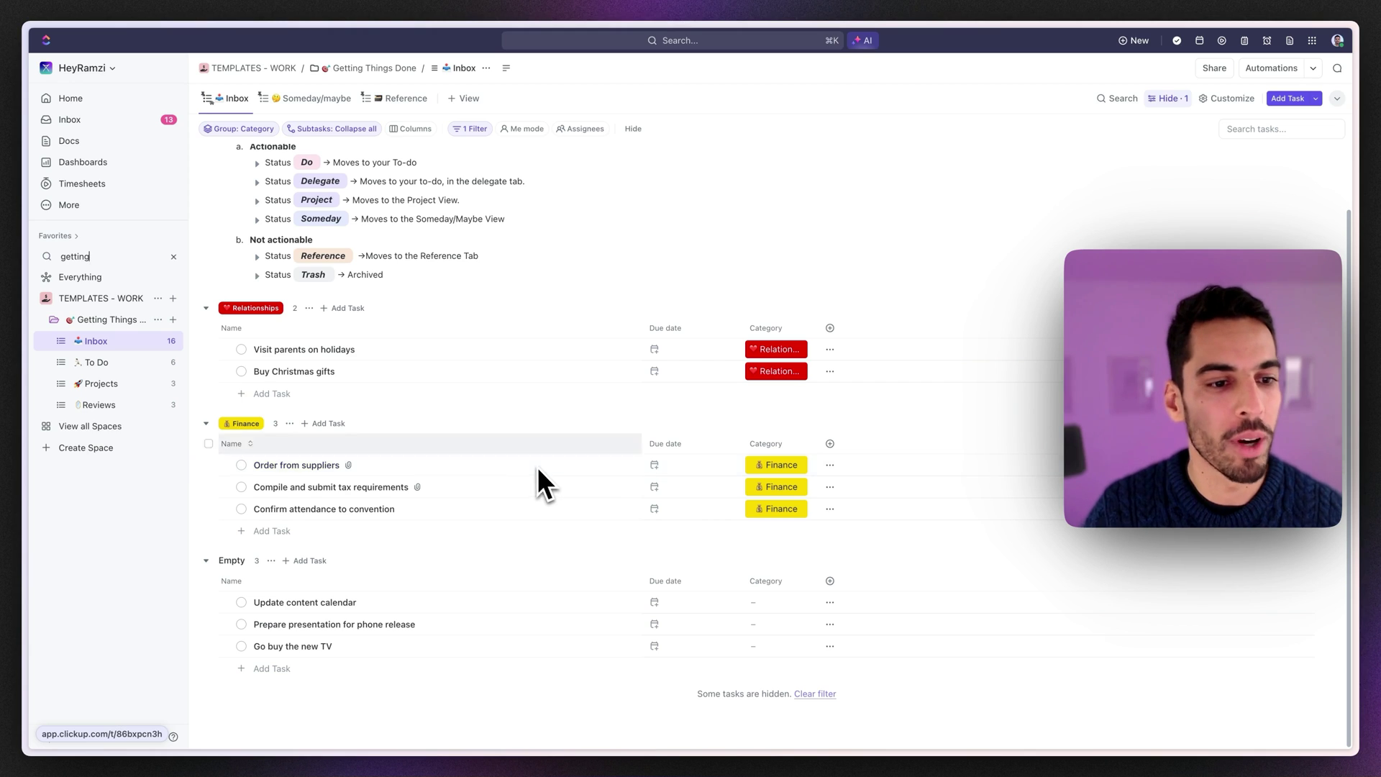
- Set the status of the Relationships tasks "Visit parents on holidays" and "Buy Christmas gifts" to Do
left_click(241, 349)
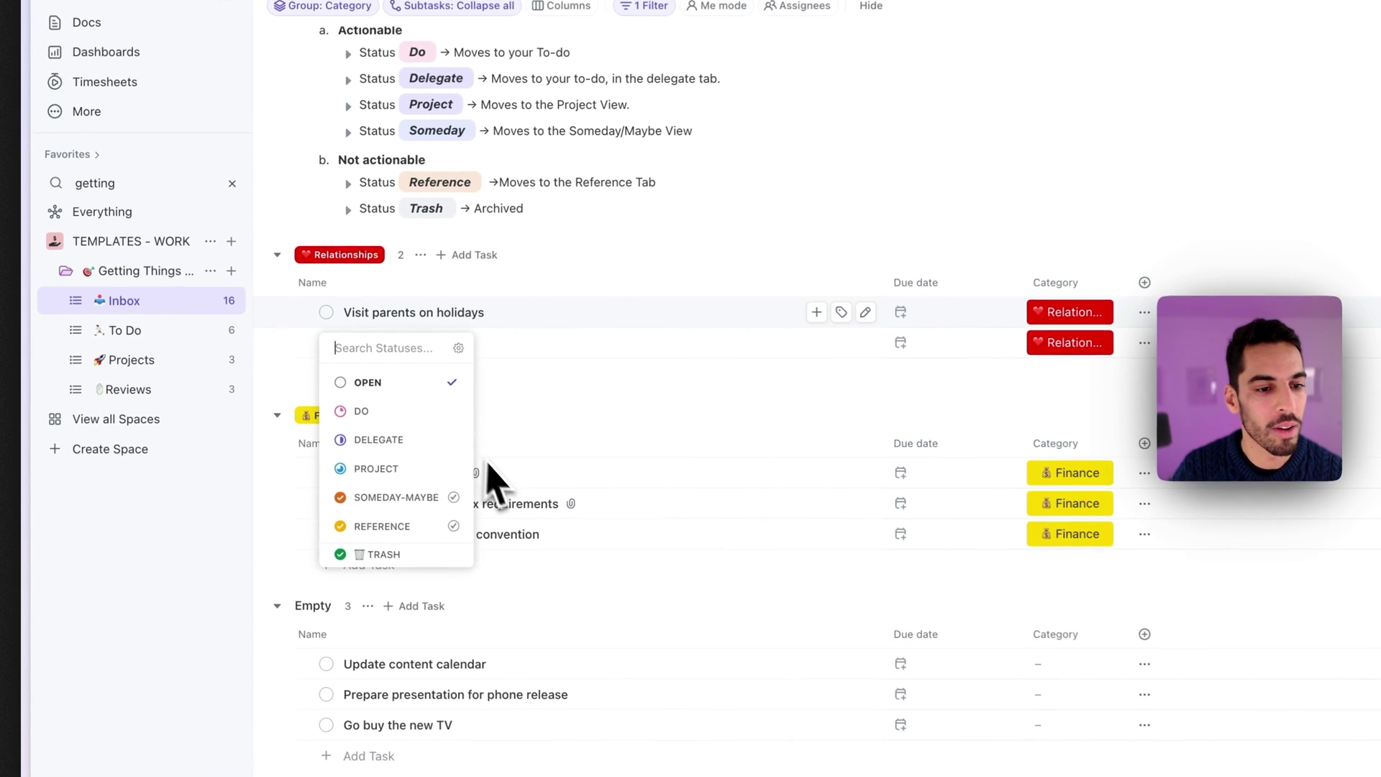
left_click(426, 411)
left_click(328, 342)
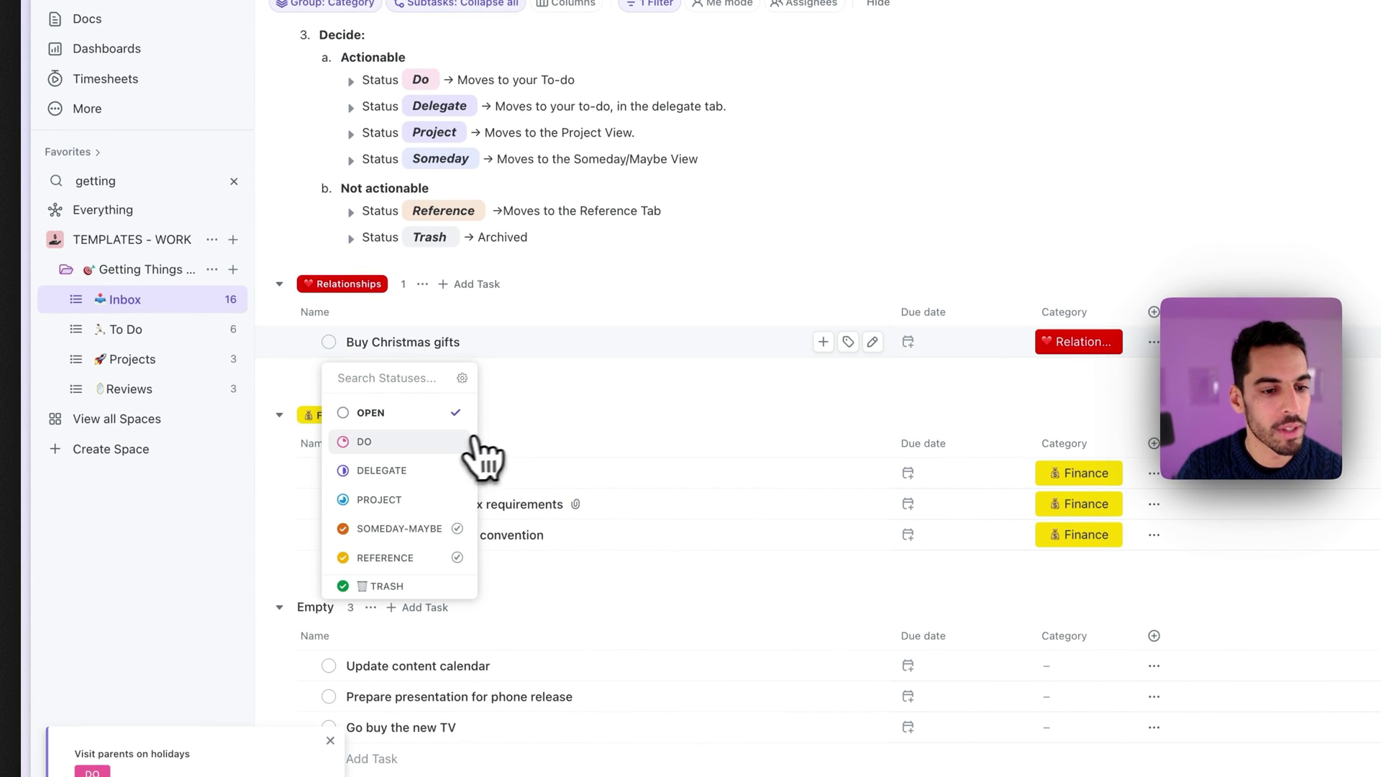
left_click(425, 441)
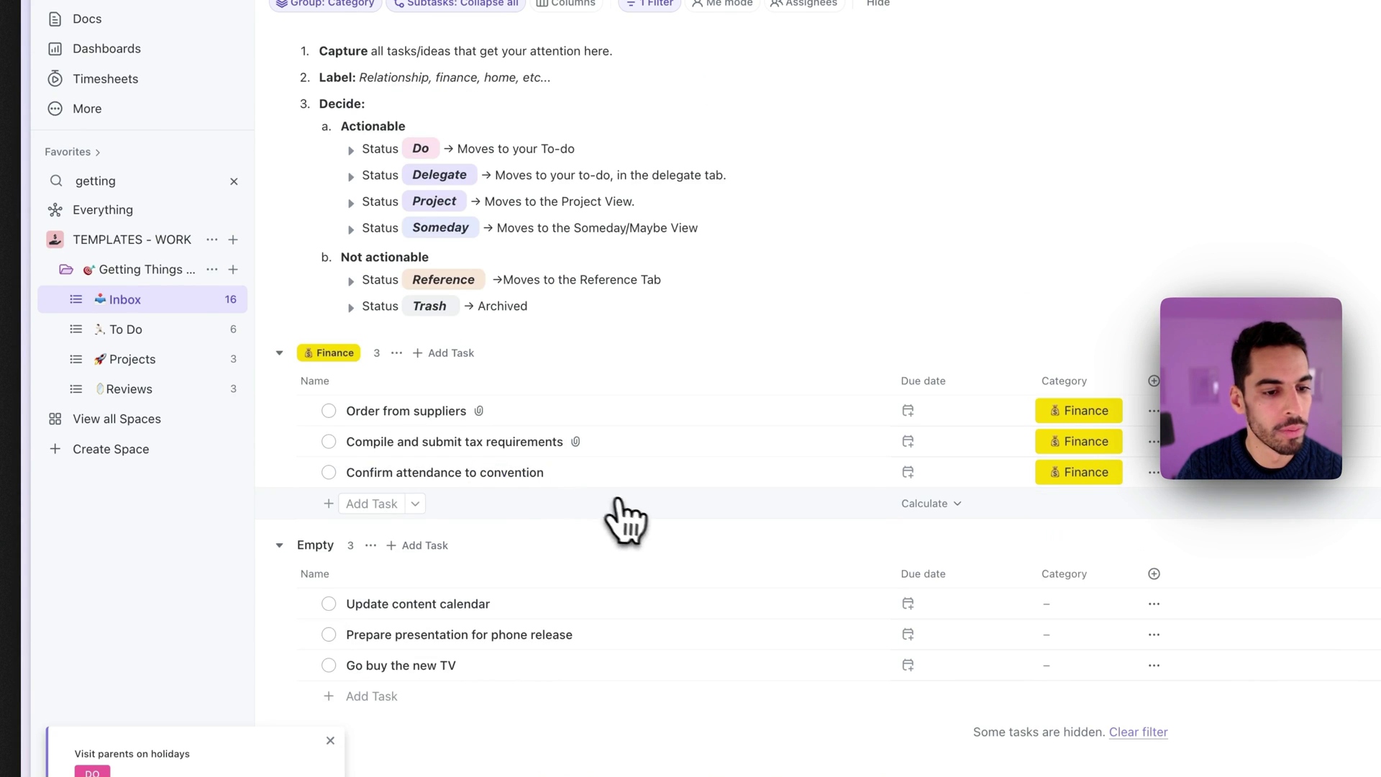
- Set the status of the three Finance tasks to Do and of the "Update content calendar" task to Someday-Maybe
left_click(329, 473)
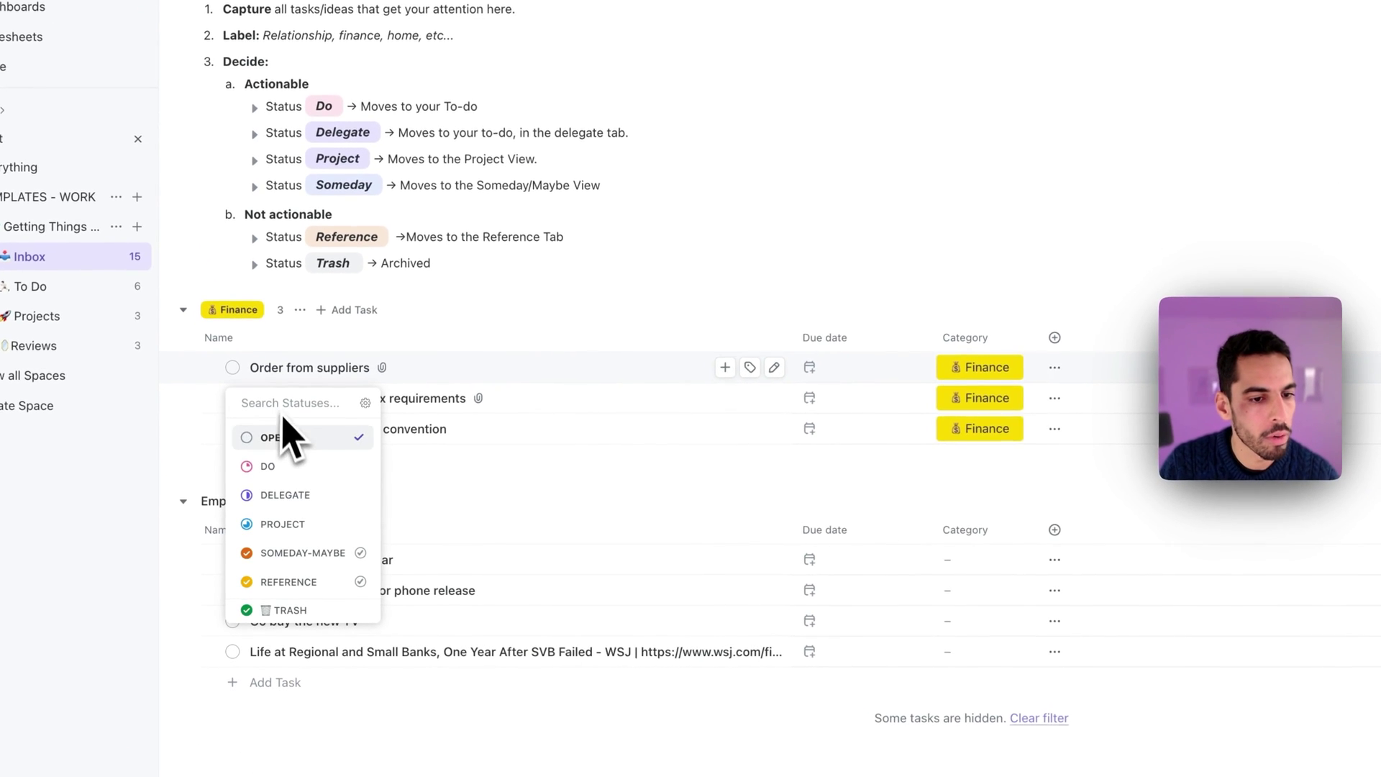
left_click(277, 467)
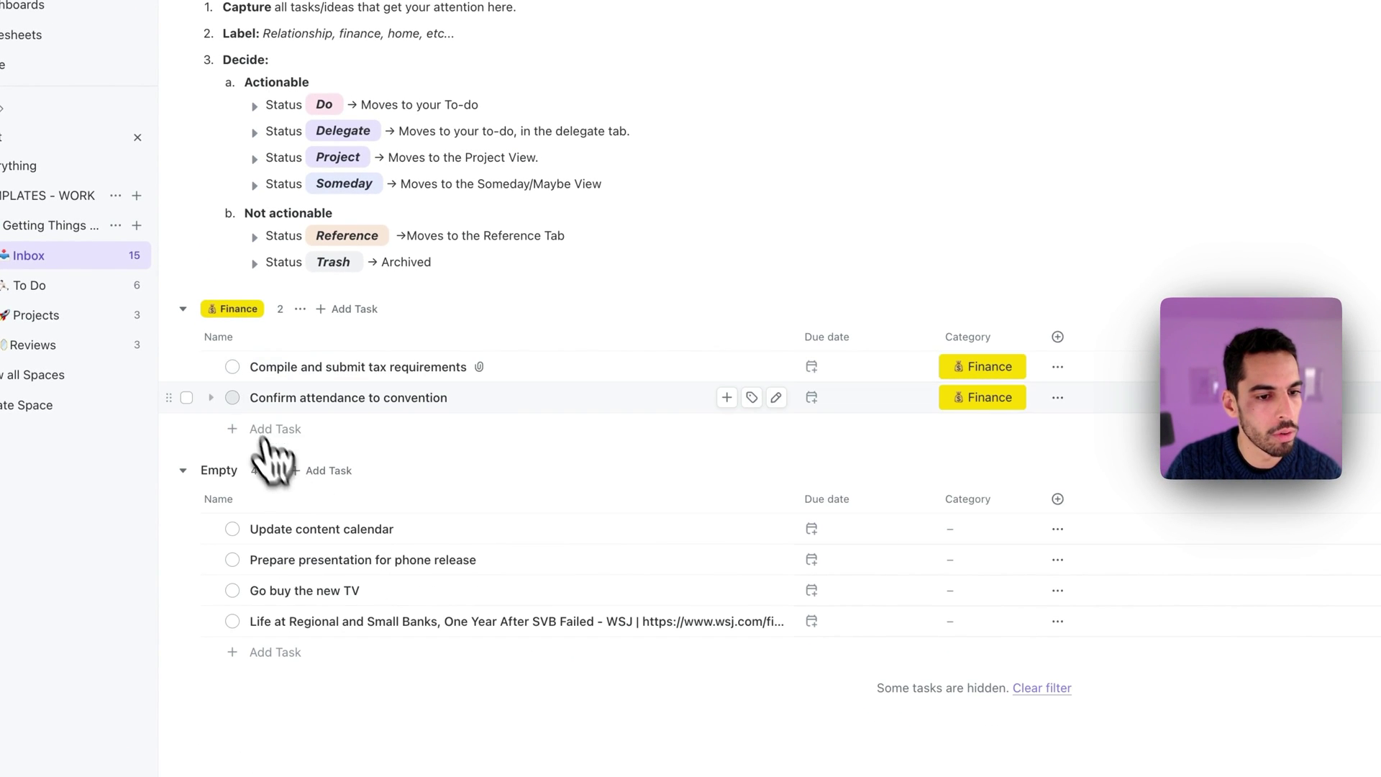
left_click(232, 367)
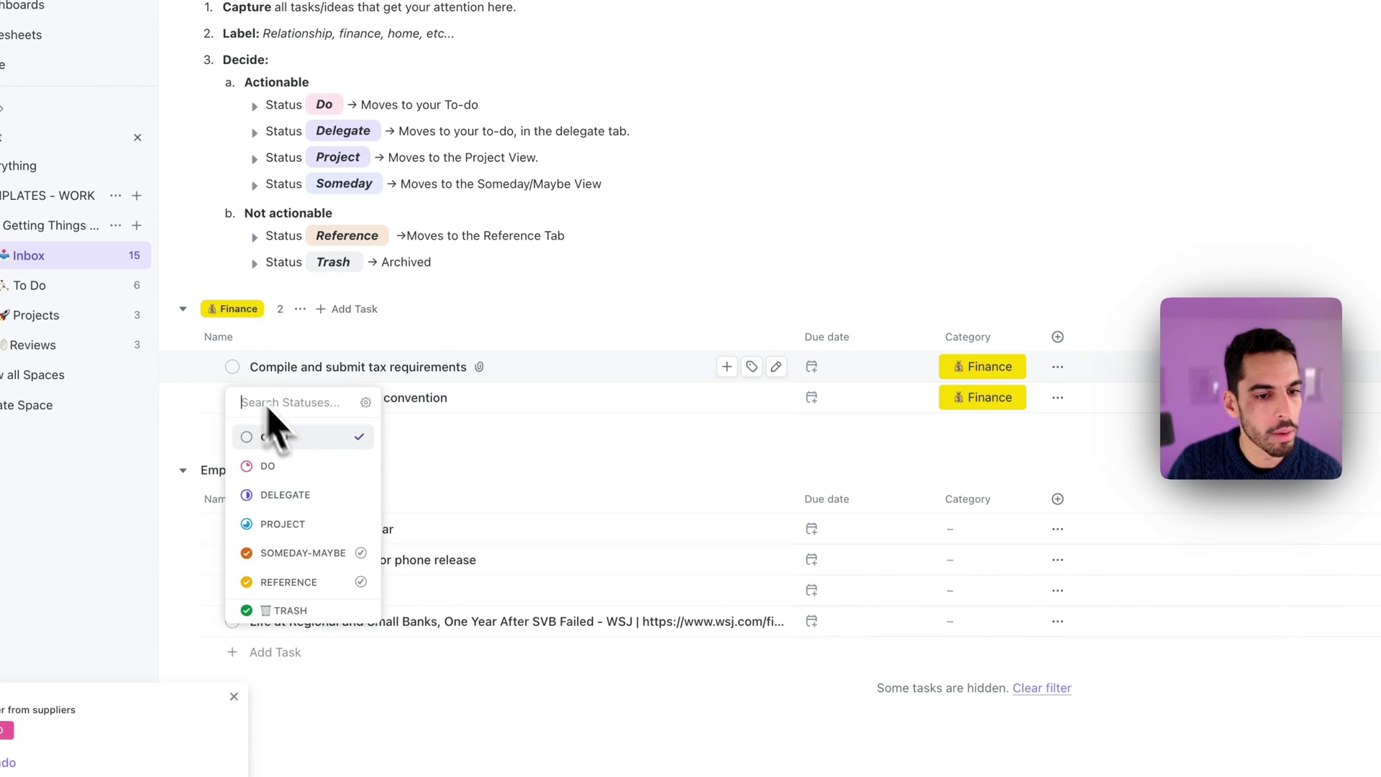
left_click(302, 474)
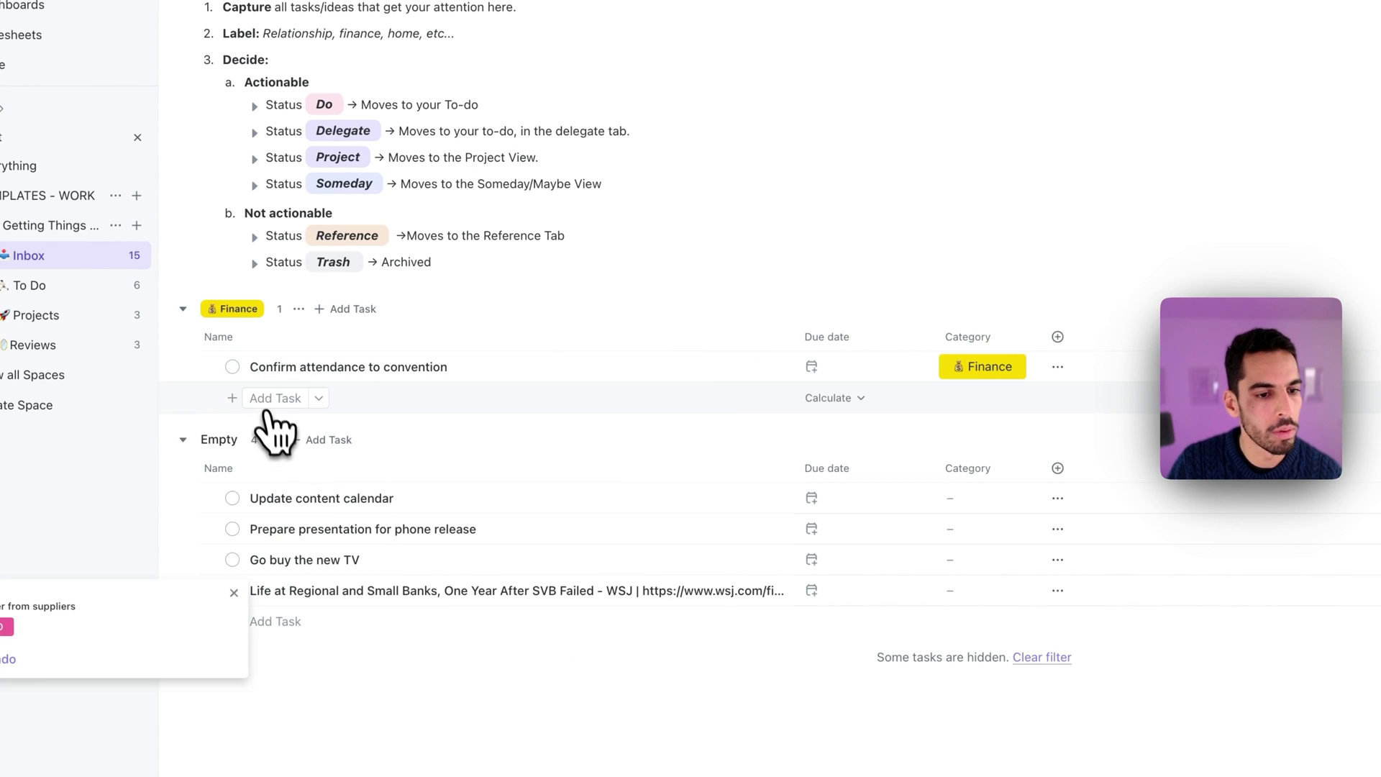
left_click(232, 367)
left_click(302, 466)
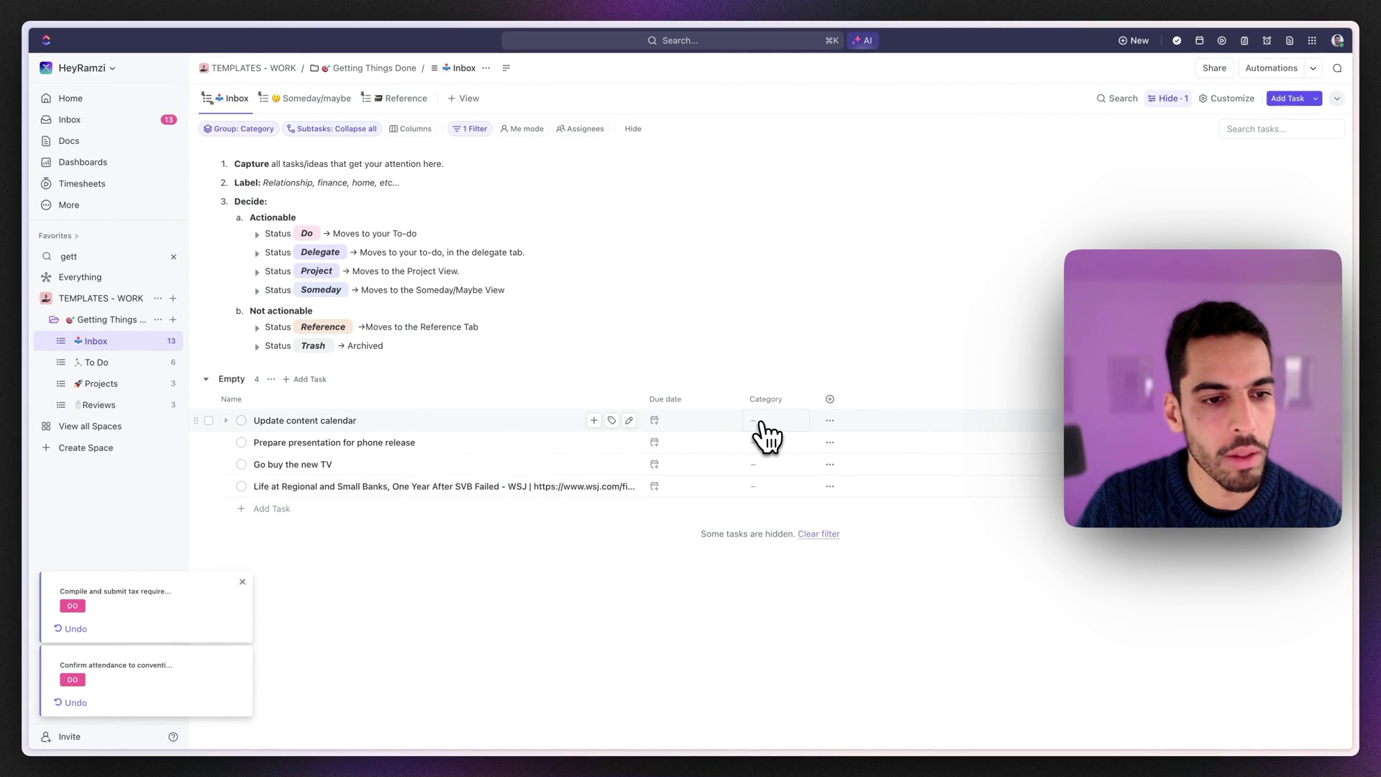
left_click(241, 420)
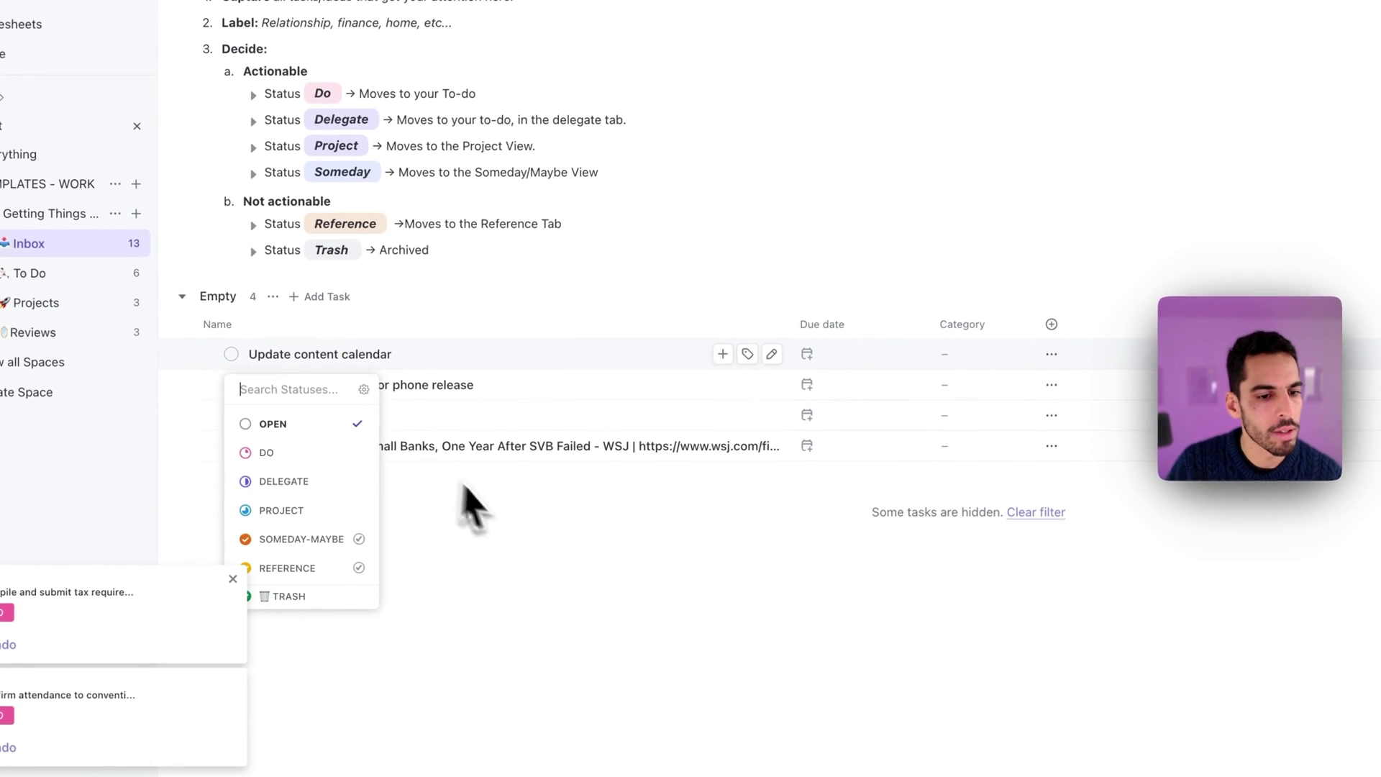
left_click(310, 541)
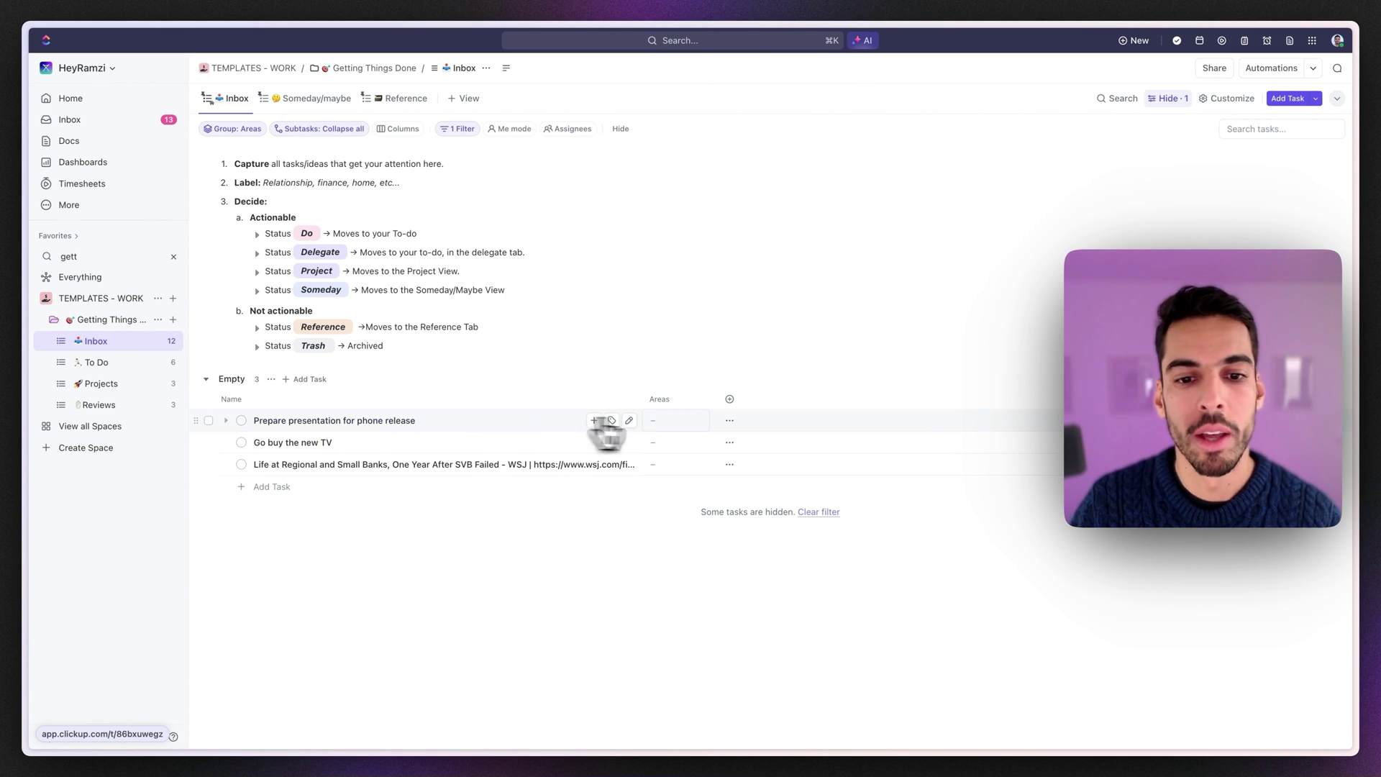
- Assign the Work area to the presentation task, Home to the TV task and Finance to the WSJ article task
left_click(661, 421)
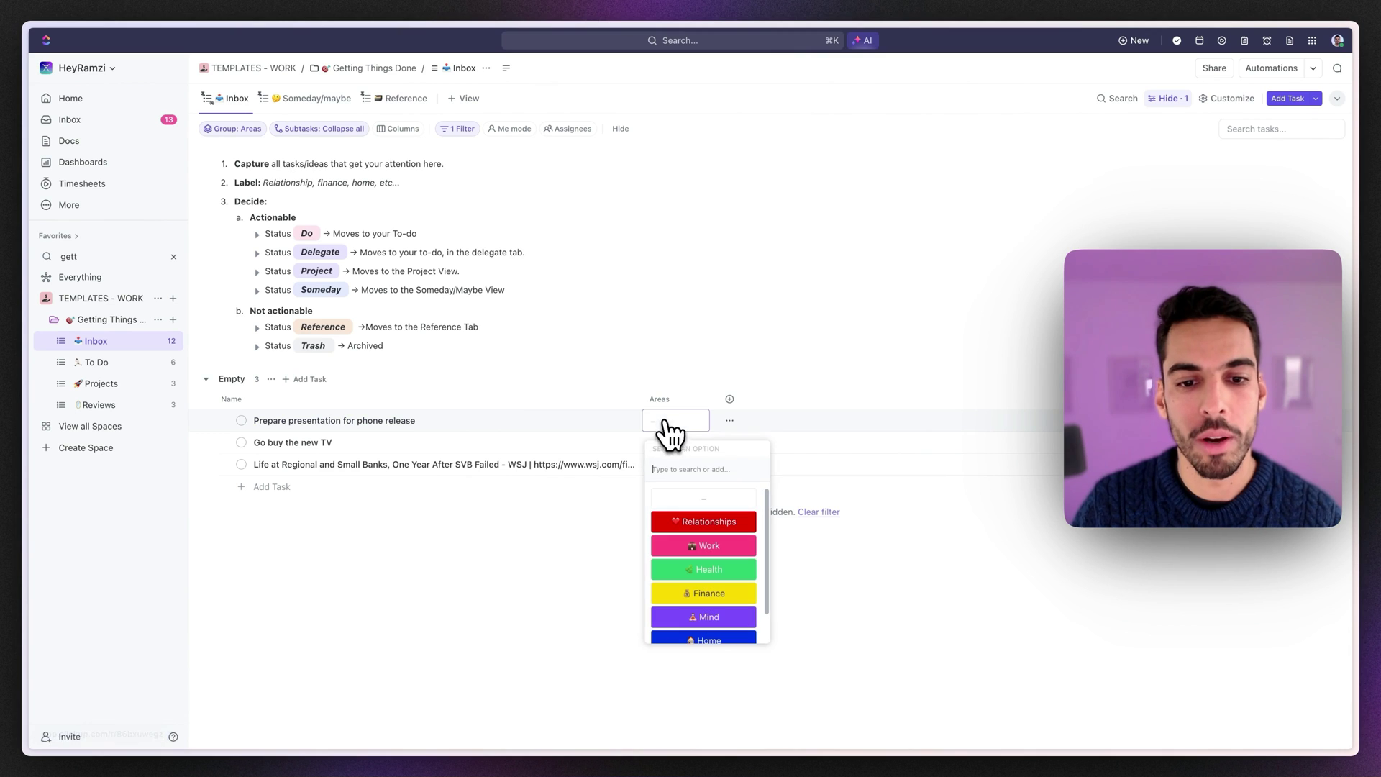
left_click(713, 548)
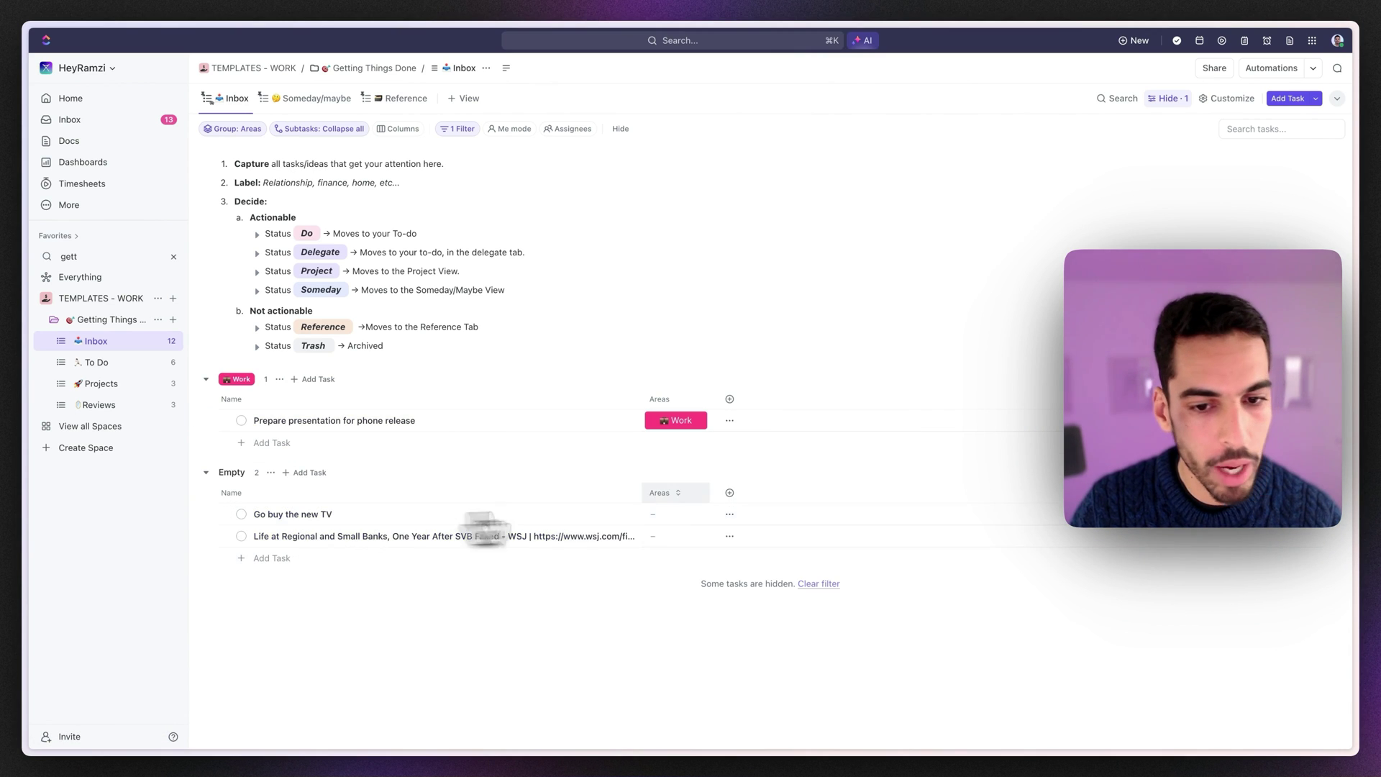
left_click(684, 515)
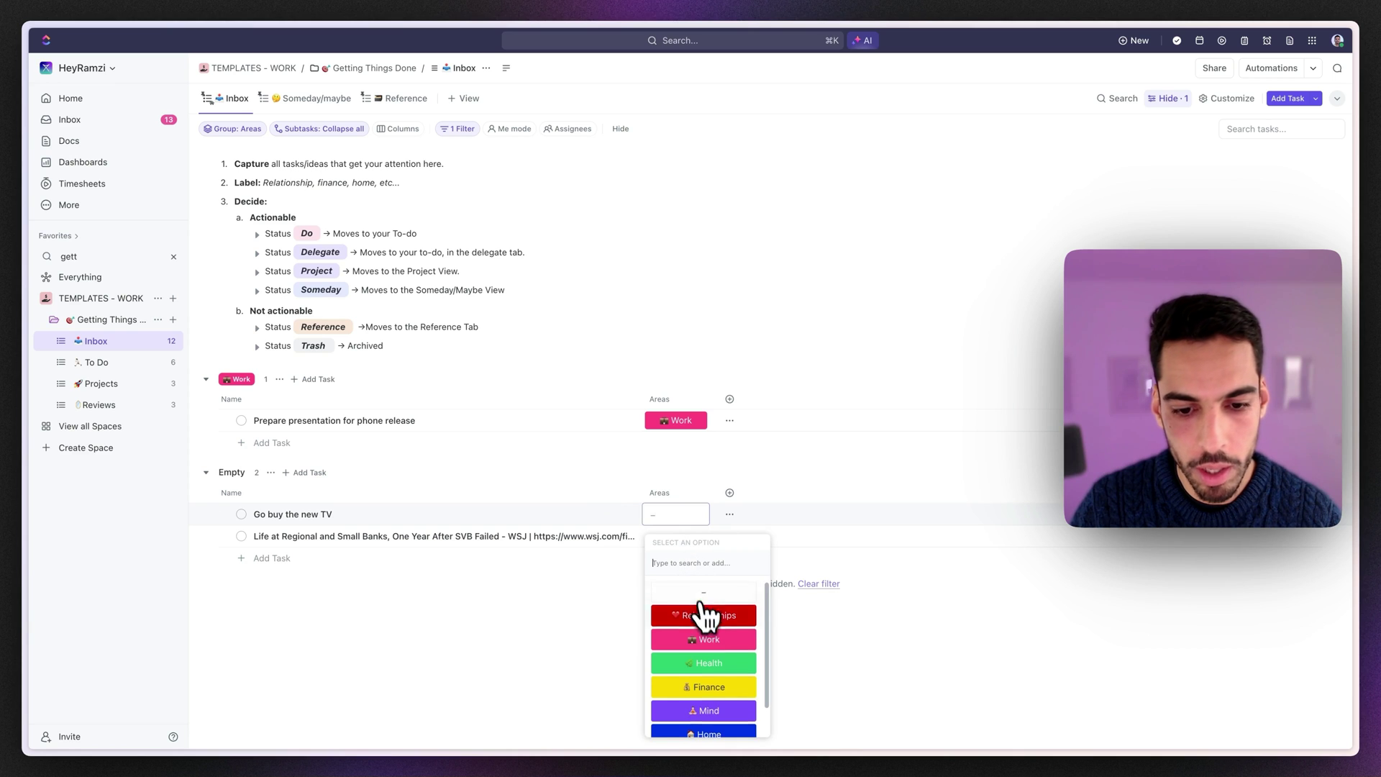
left_click(709, 731)
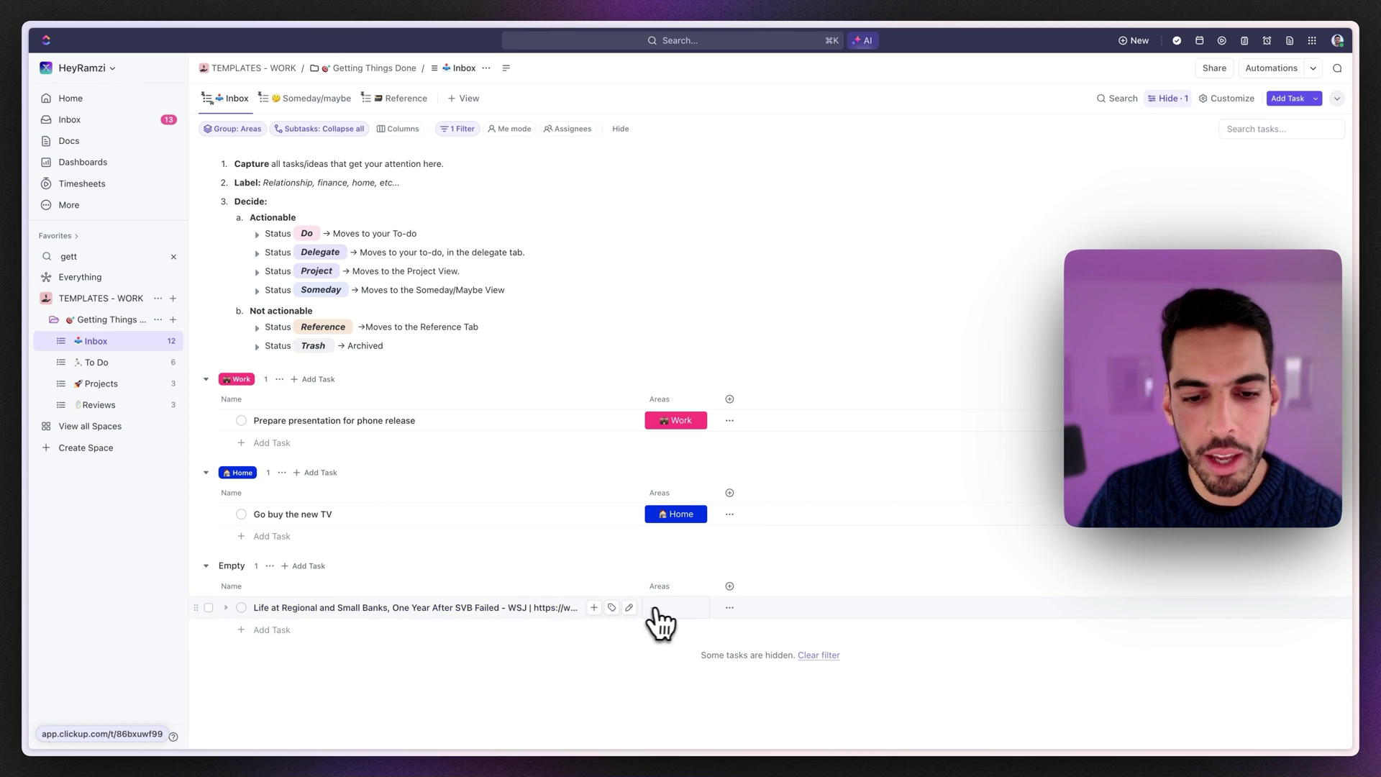
left_click(656, 609)
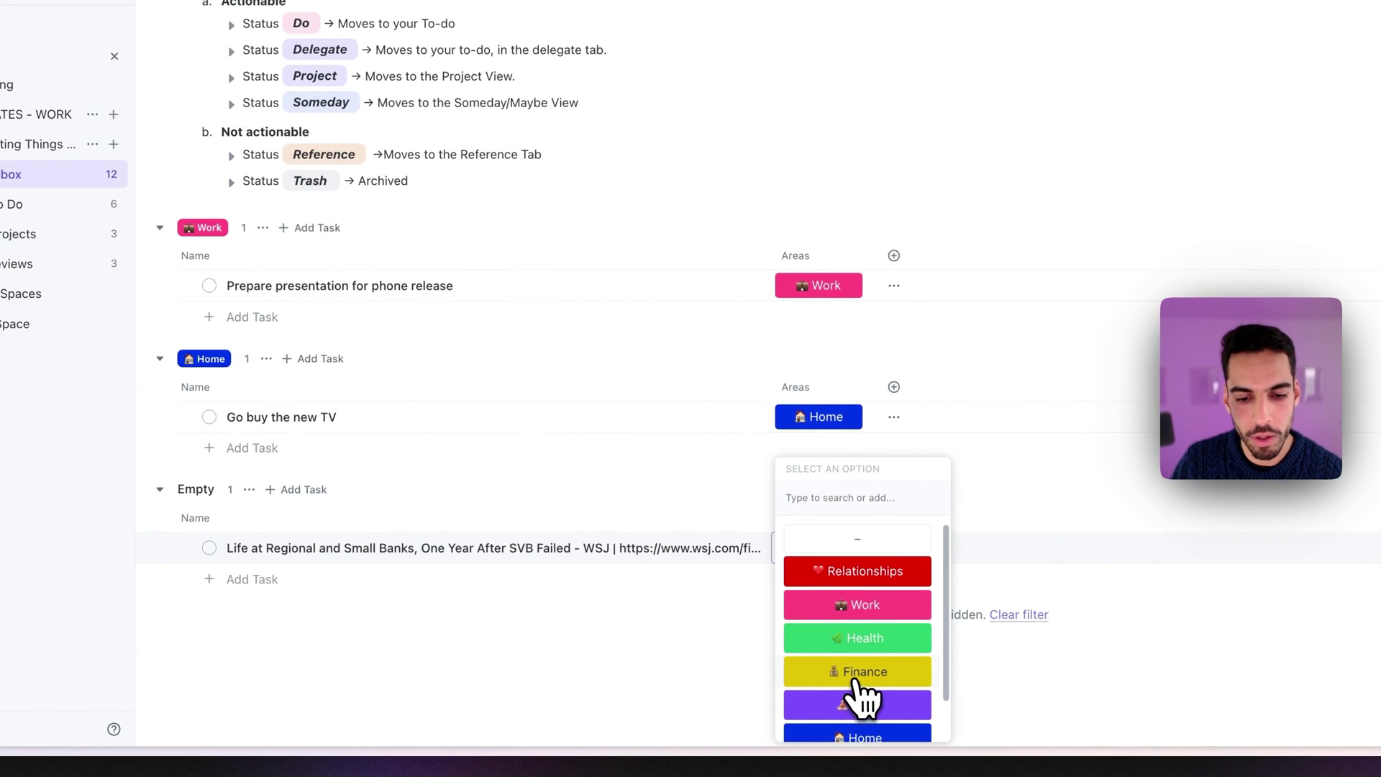
left_click(858, 676)
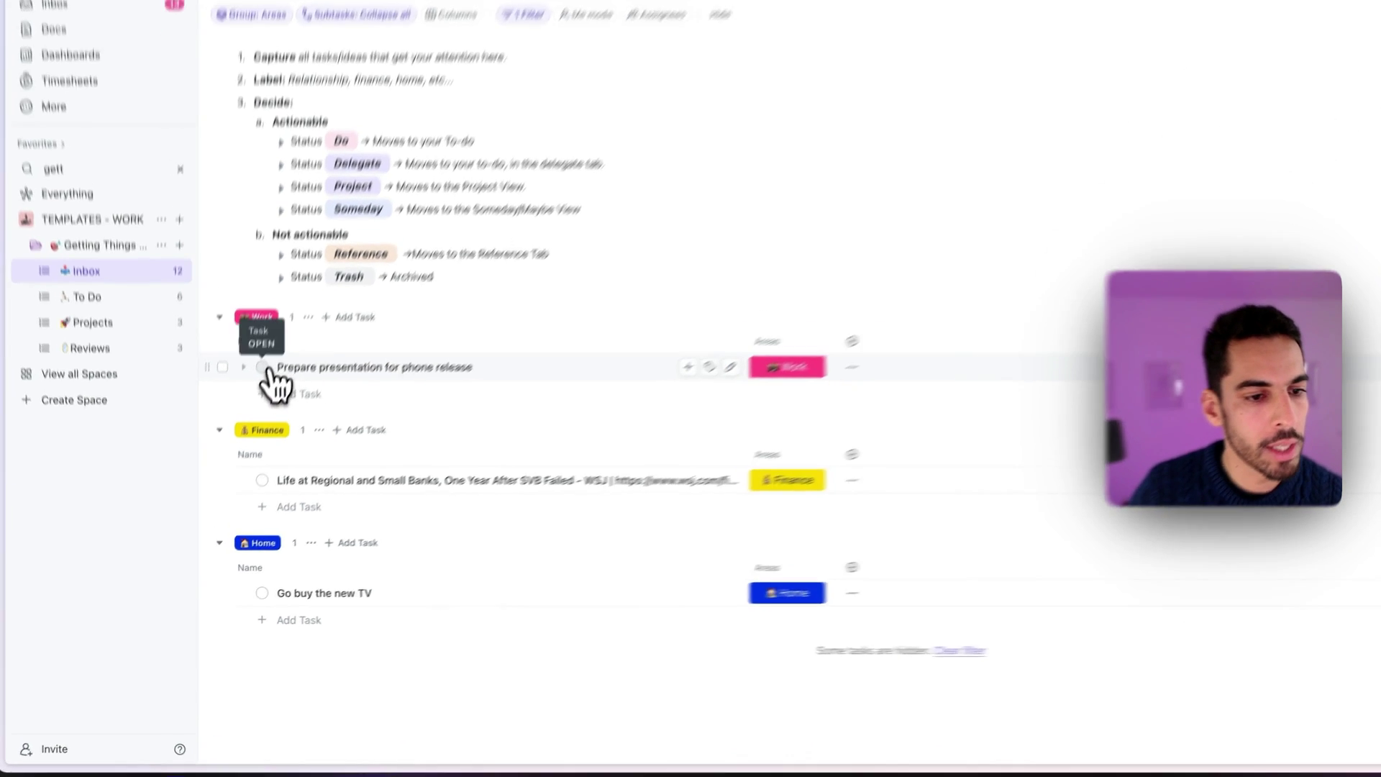
- Set the presentation task's status to Delegate, the TV task's to Do and the WSJ article task's to Reference
left_click(263, 368)
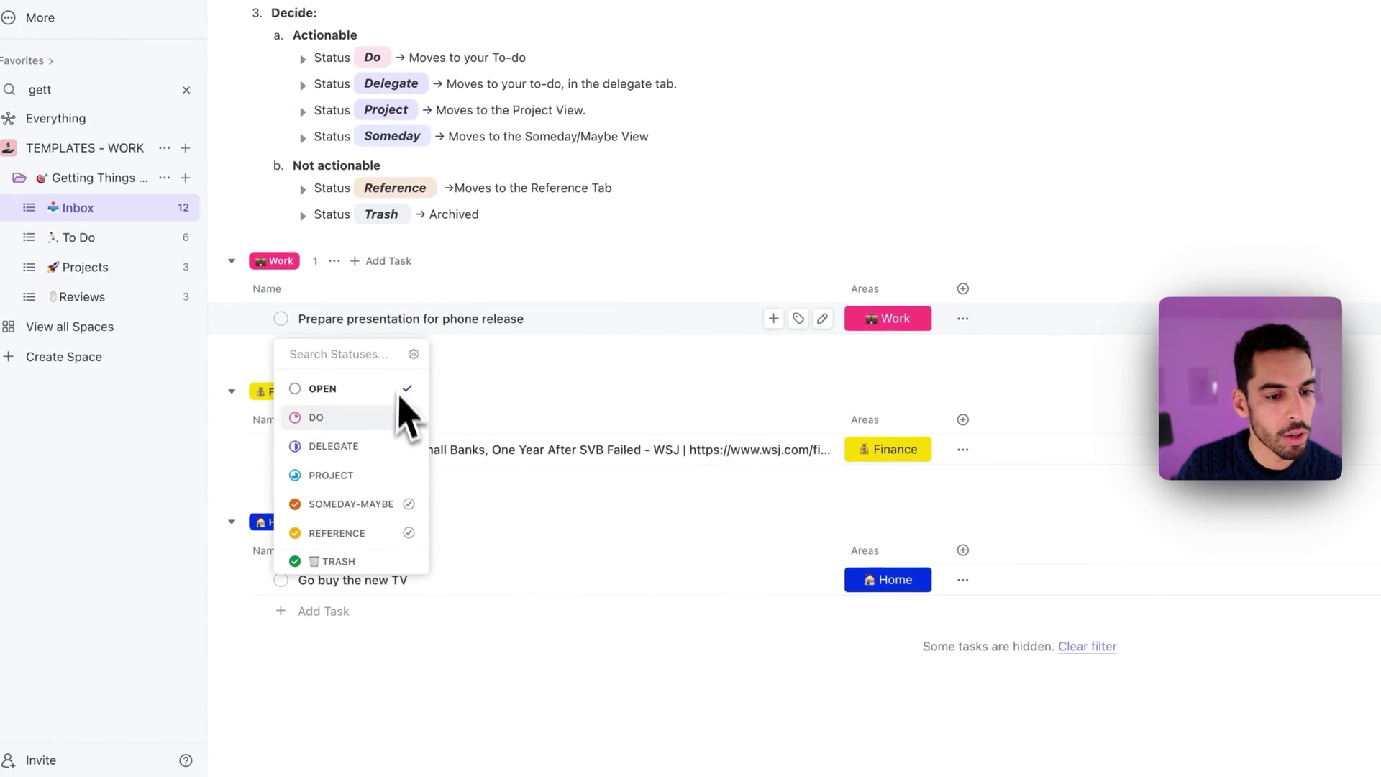
left_click(386, 447)
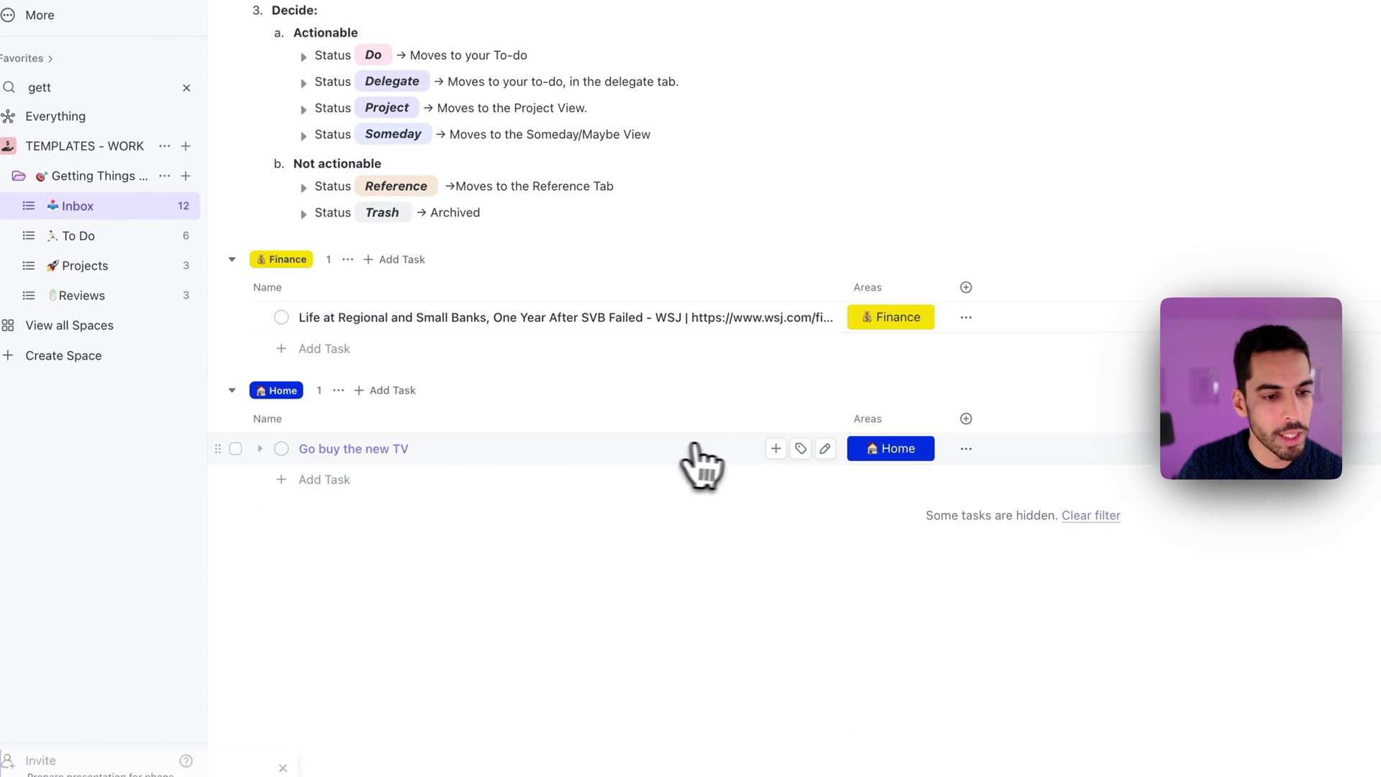
left_click(281, 448)
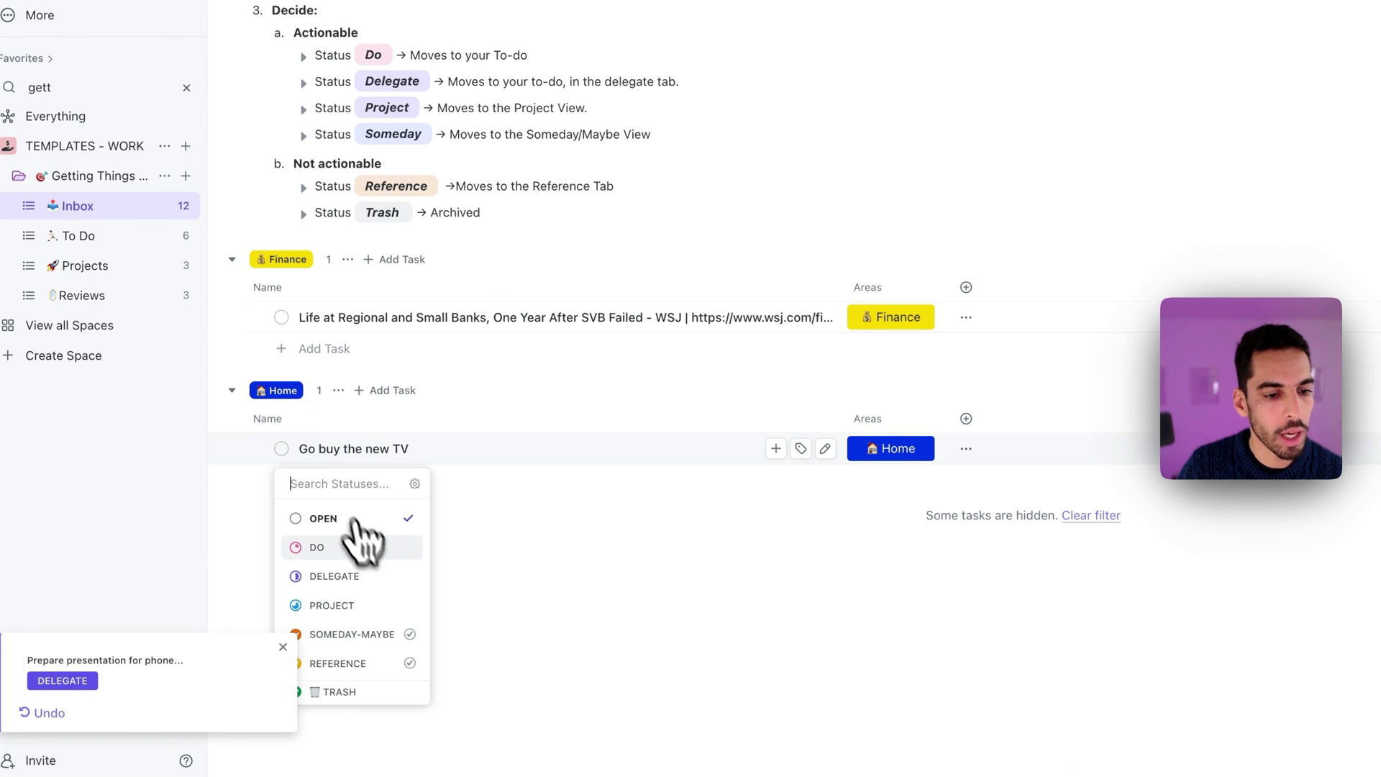
left_click(363, 546)
left_click(281, 317)
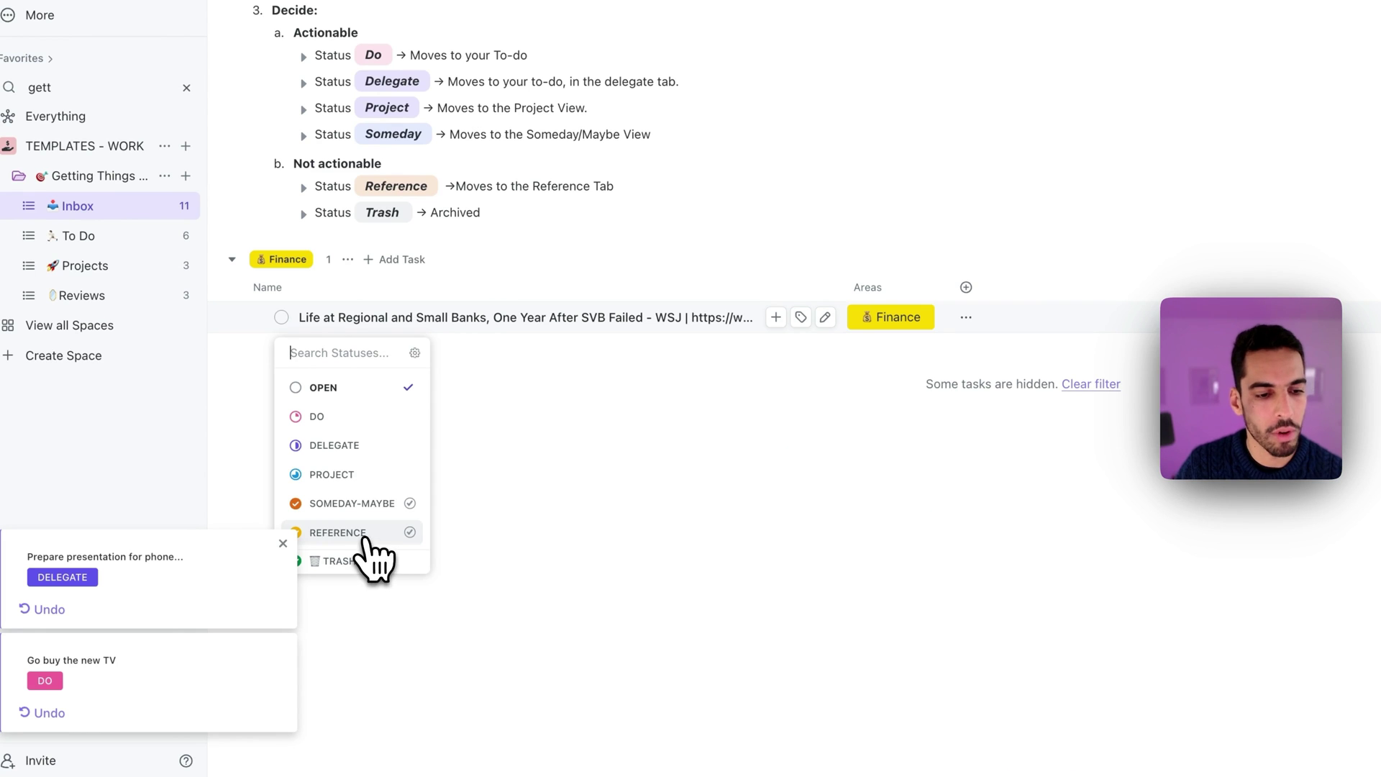
left_click(337, 532)
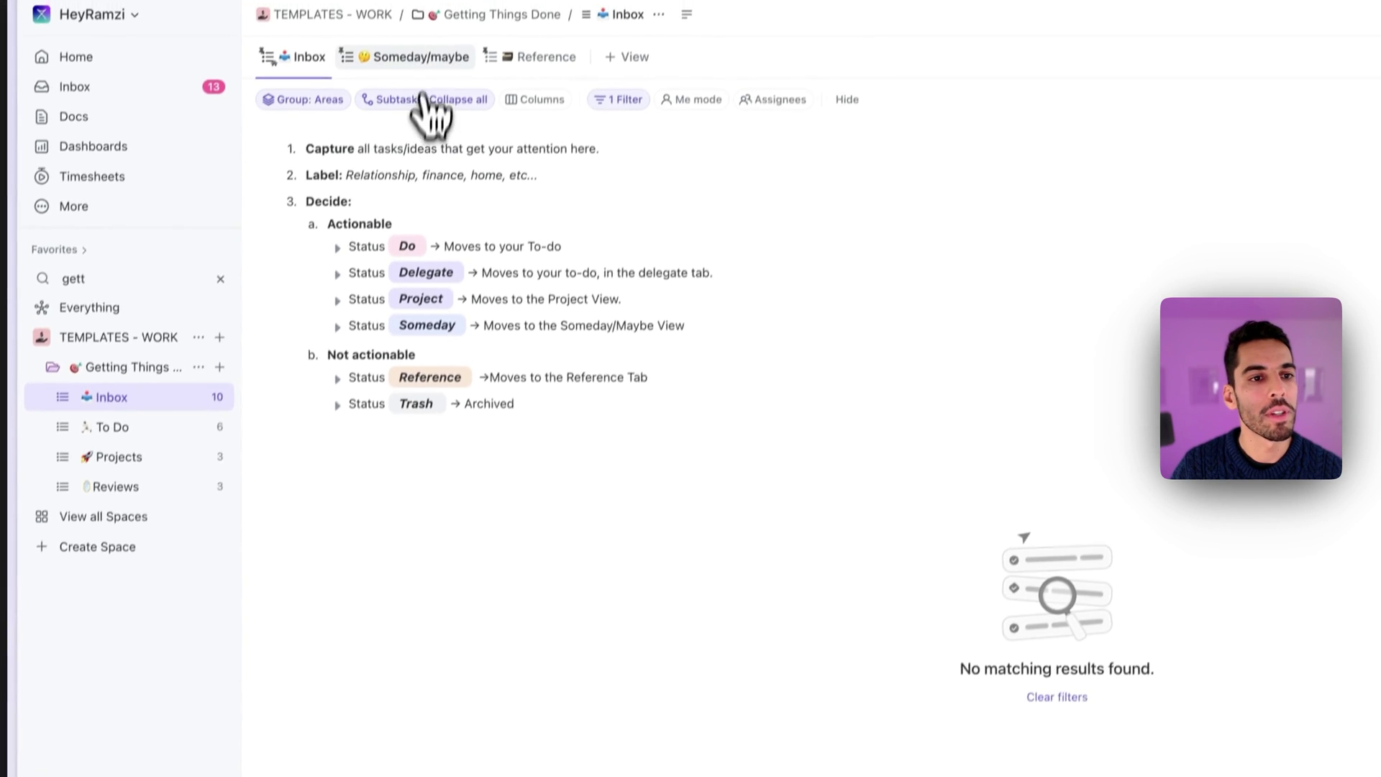
- Review the Someday/maybe view and set the "Anniversary dinner" task in the Reference view to Trash
left_click(321, 98)
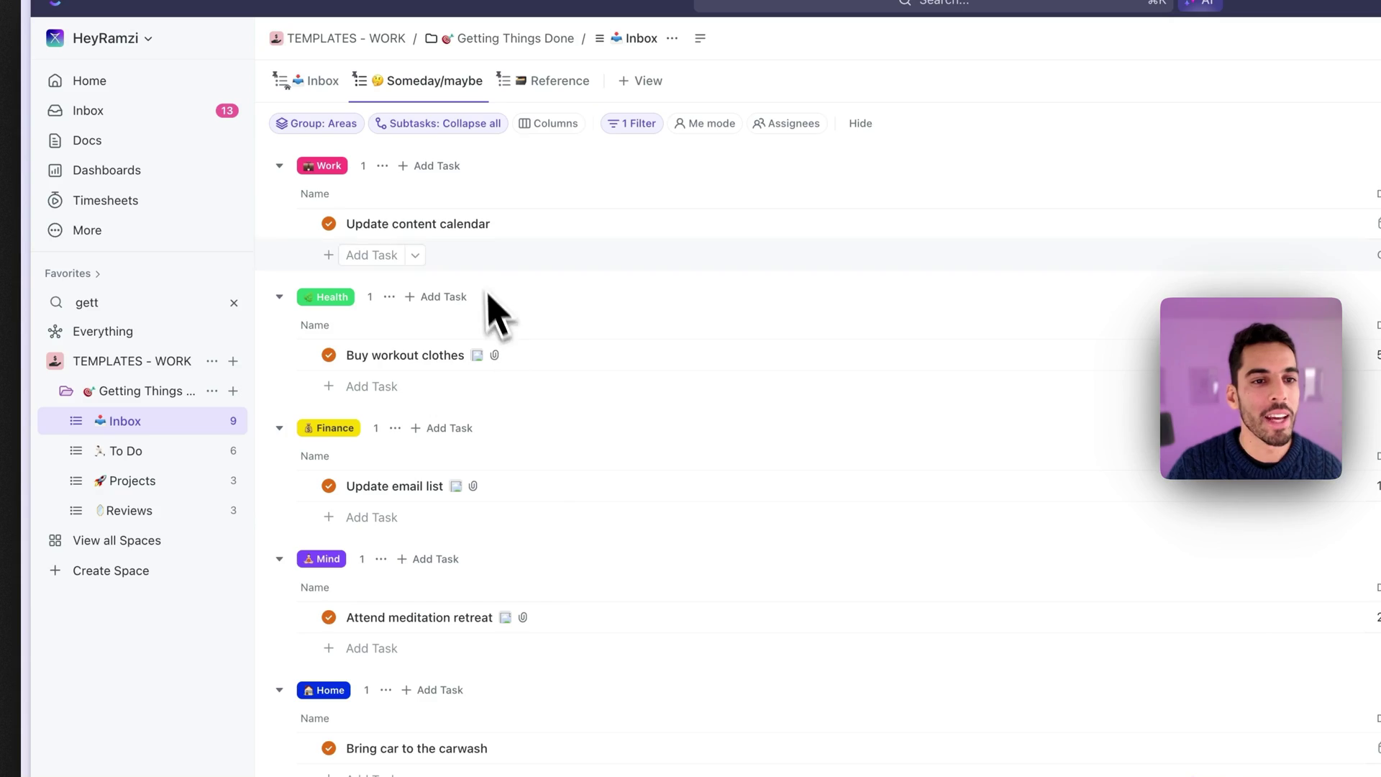
left_click(550, 79)
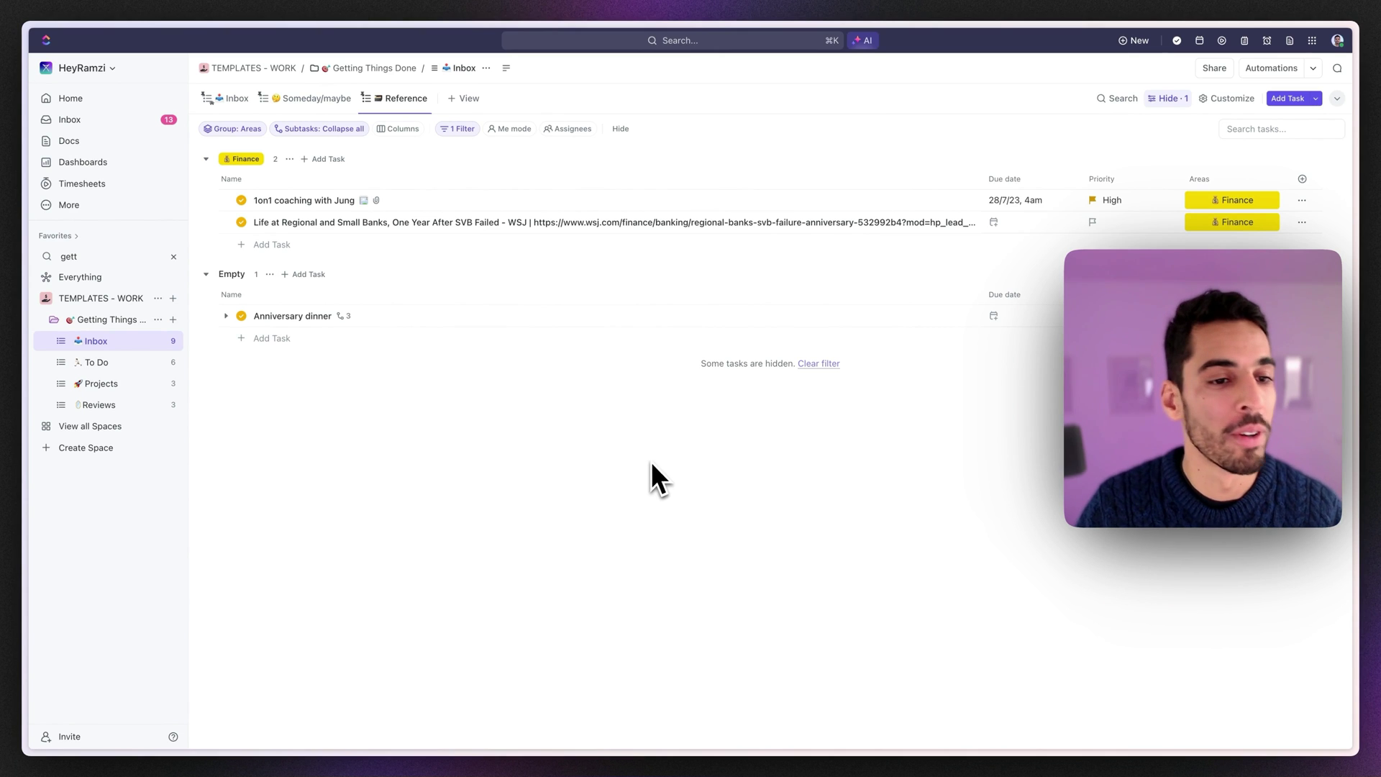
left_click(242, 316)
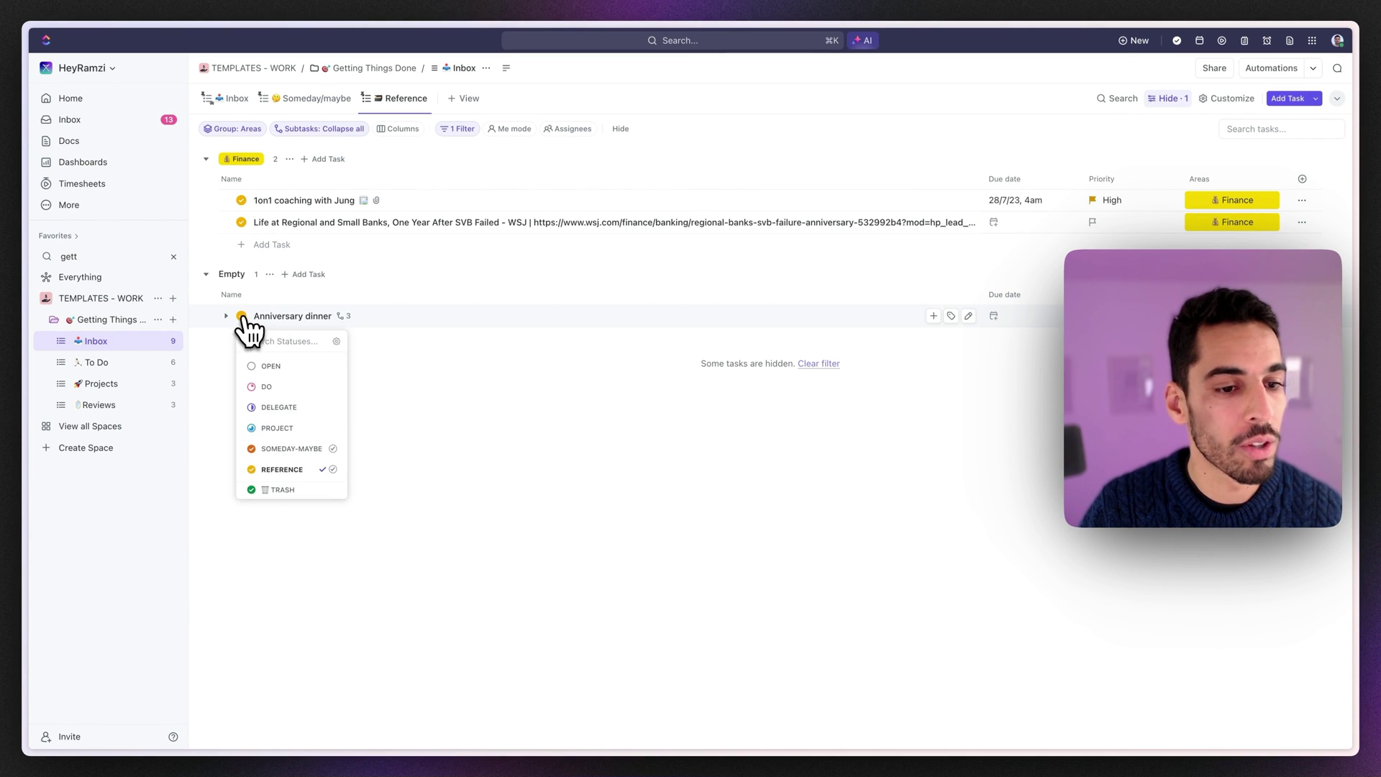
left_click(282, 490)
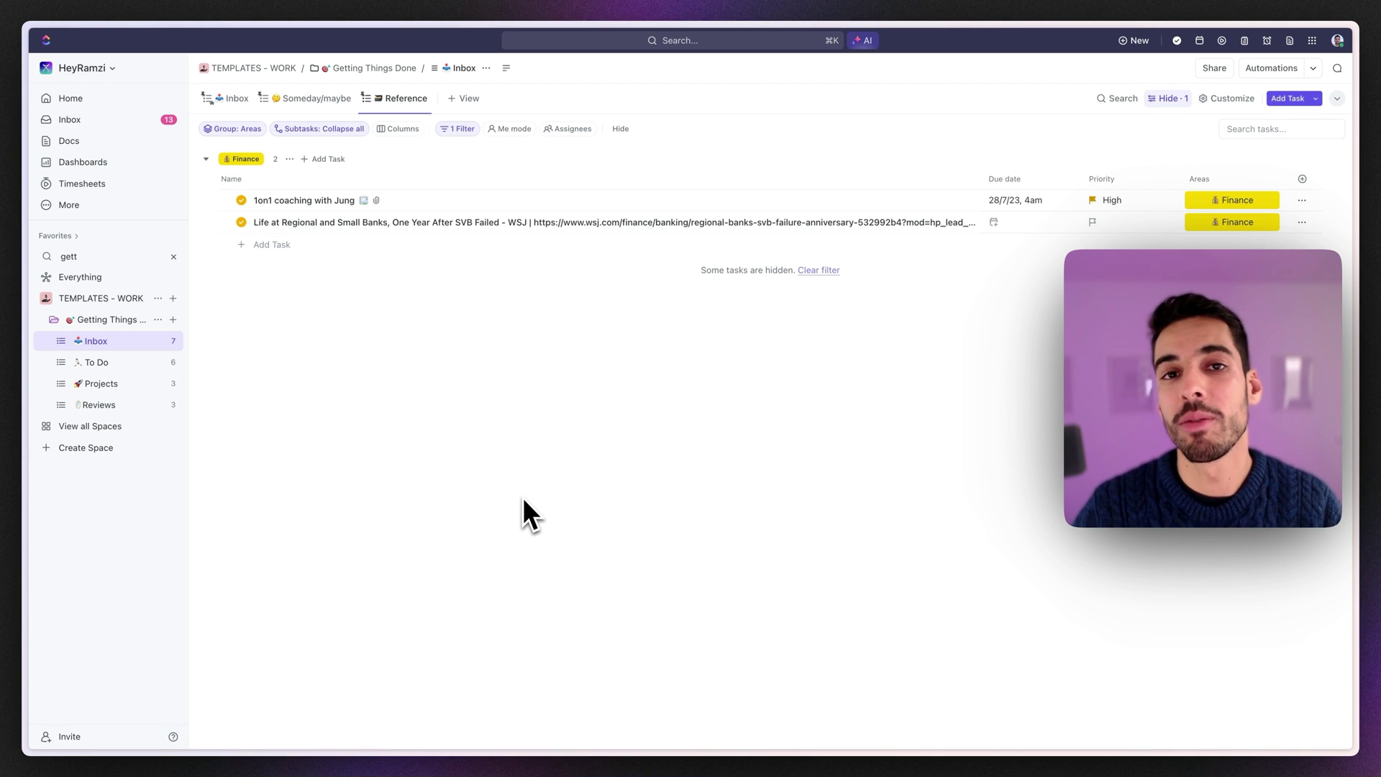
- Open the To Do list of the Getting Things Done folder
left_click(108, 366)
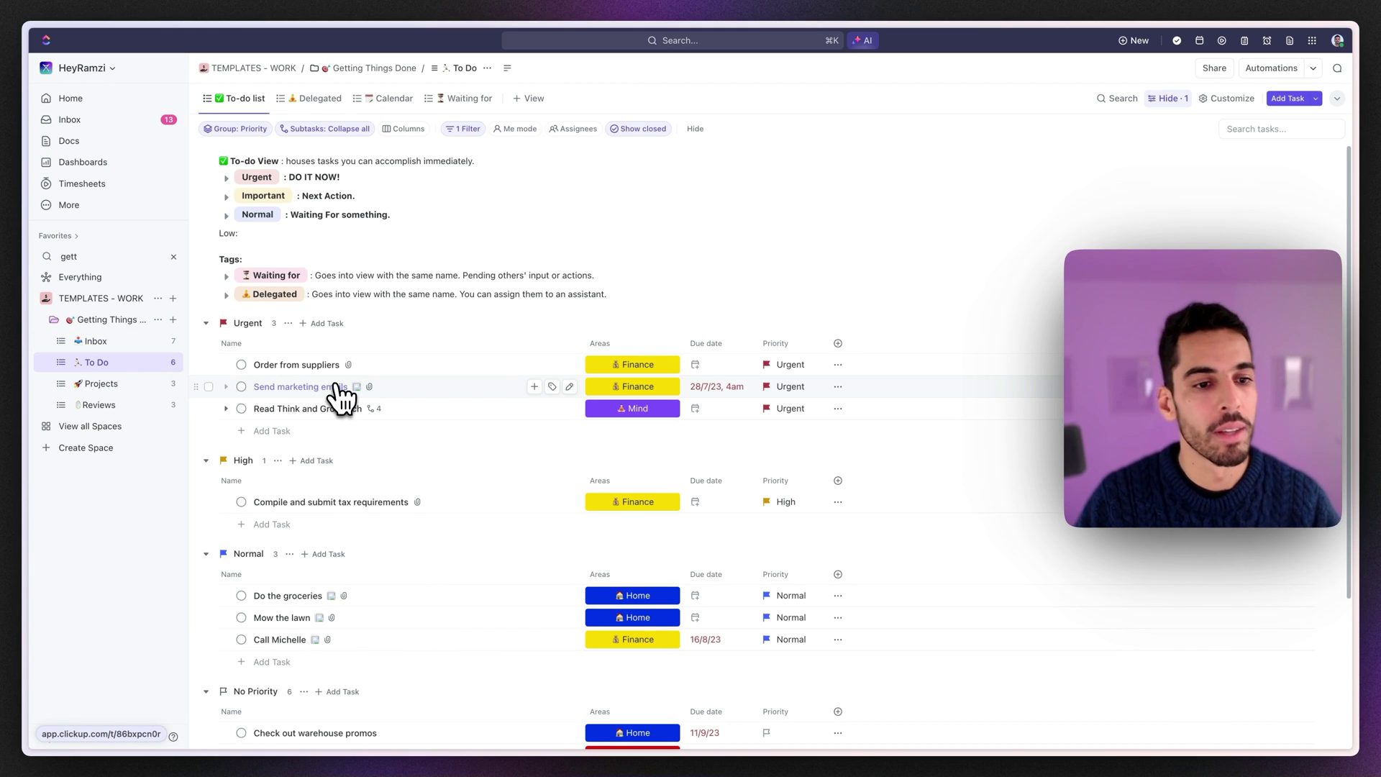
- Close the "Read Think and Grow Rich" task in the Urgent group and hide closed tasks from the To-do list
scroll(316, 392, "down", 1)
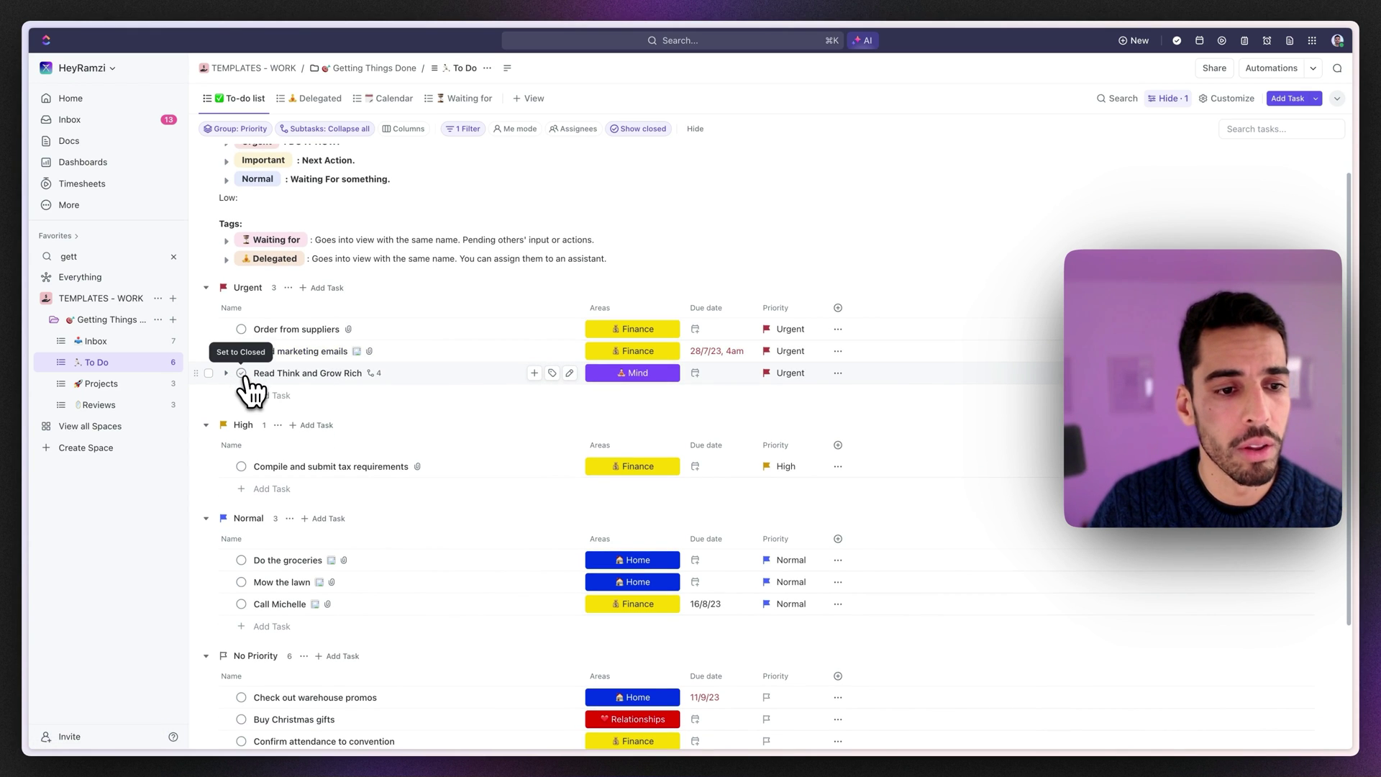
left_click(241, 372)
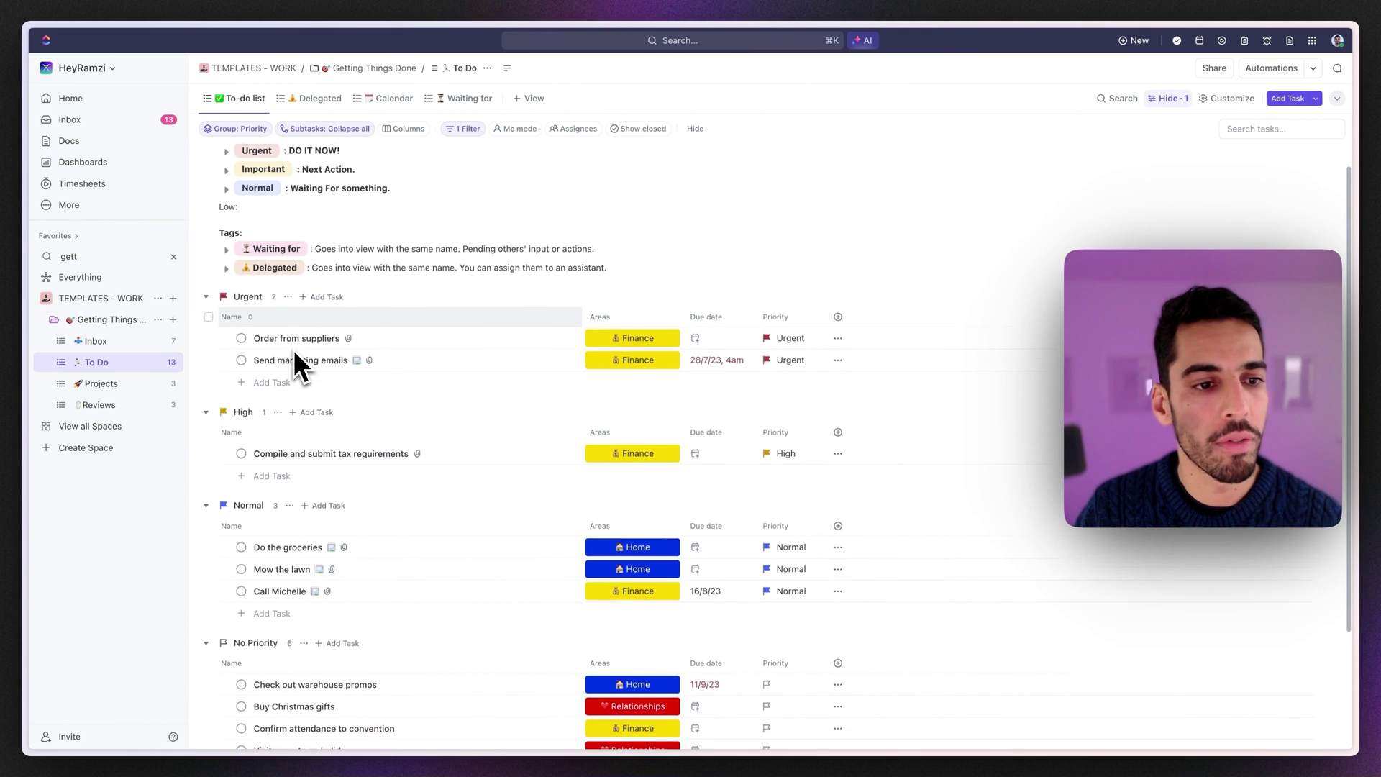
scroll(329, 360, "down", 3)
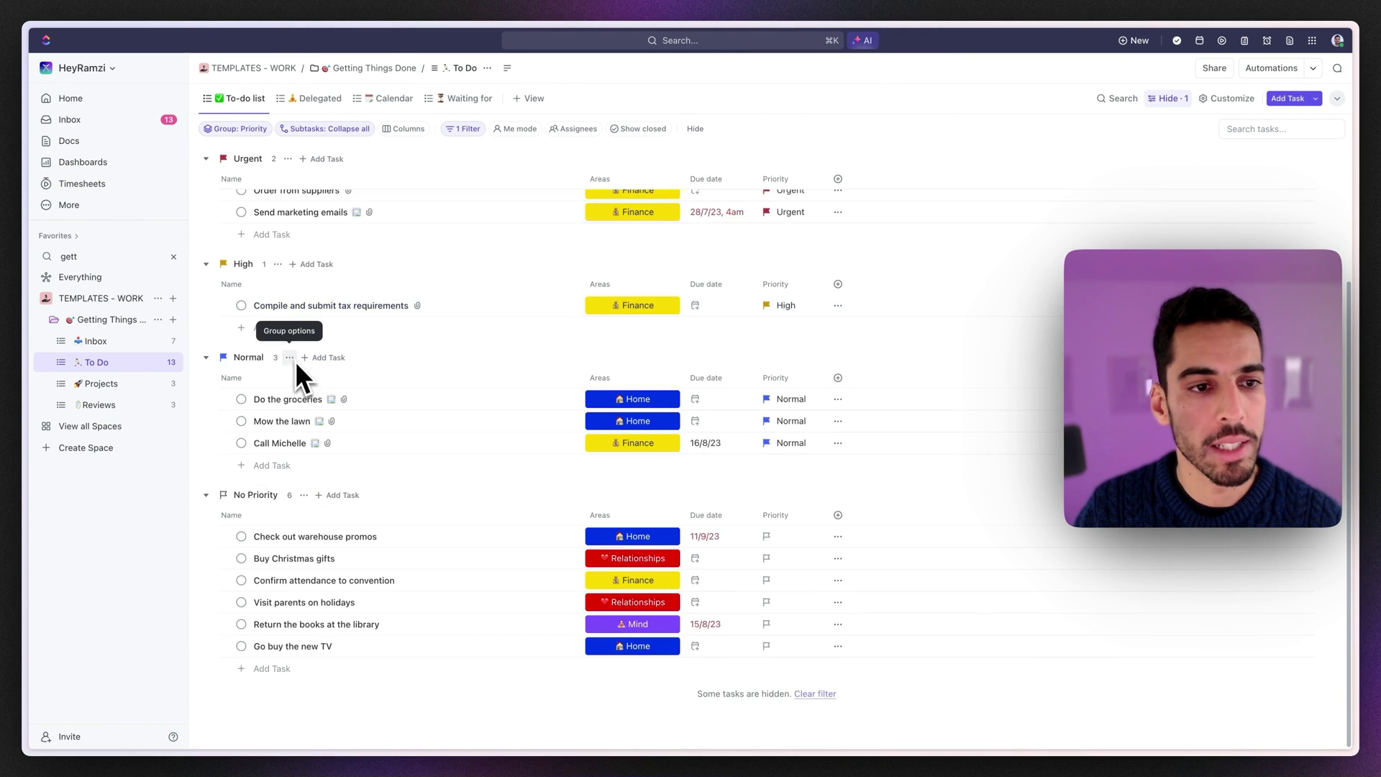
scroll(287, 353, "up", 3)
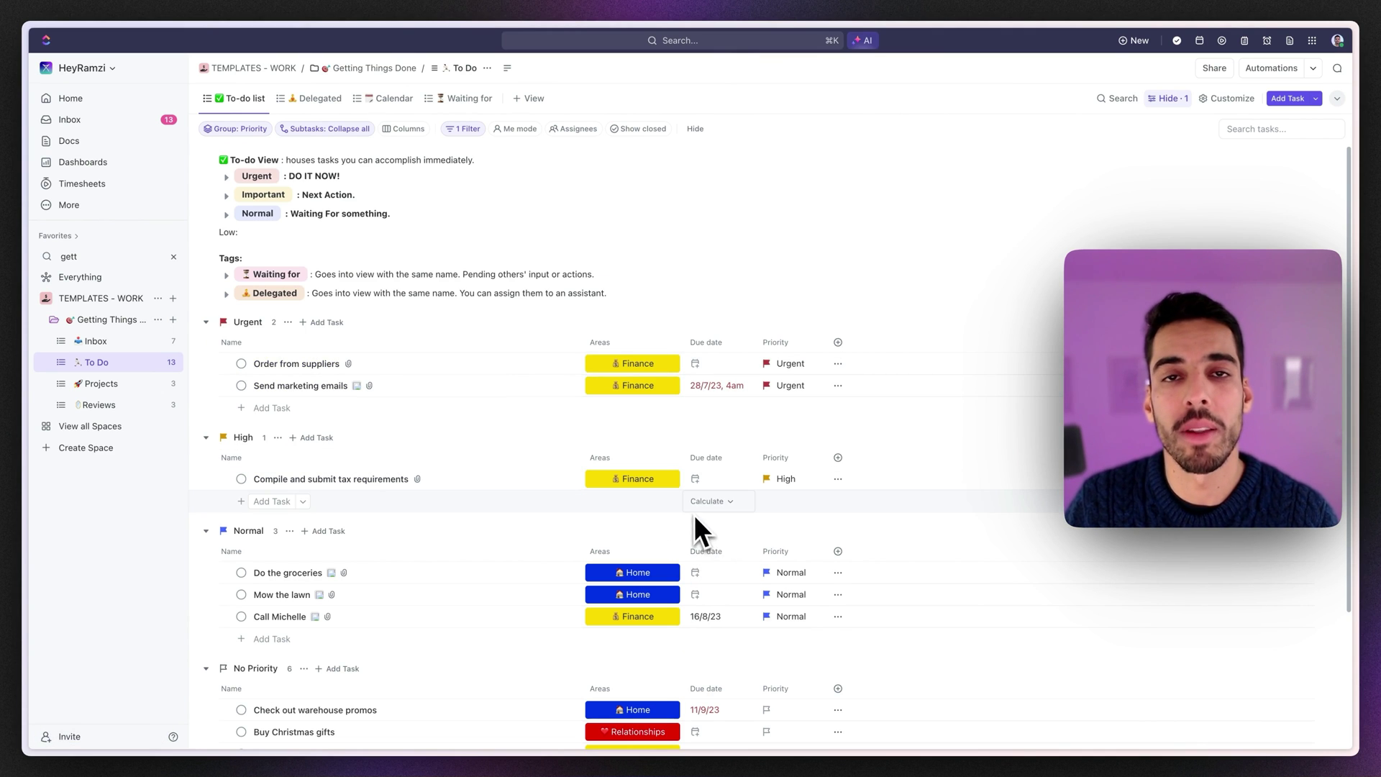
- Set the priority of "Check out warehouse promos" to Low and of "Buy Christmas gifts" to Urgent
scroll(680, 497, "down", 1)
scroll(671, 486, "down", 4)
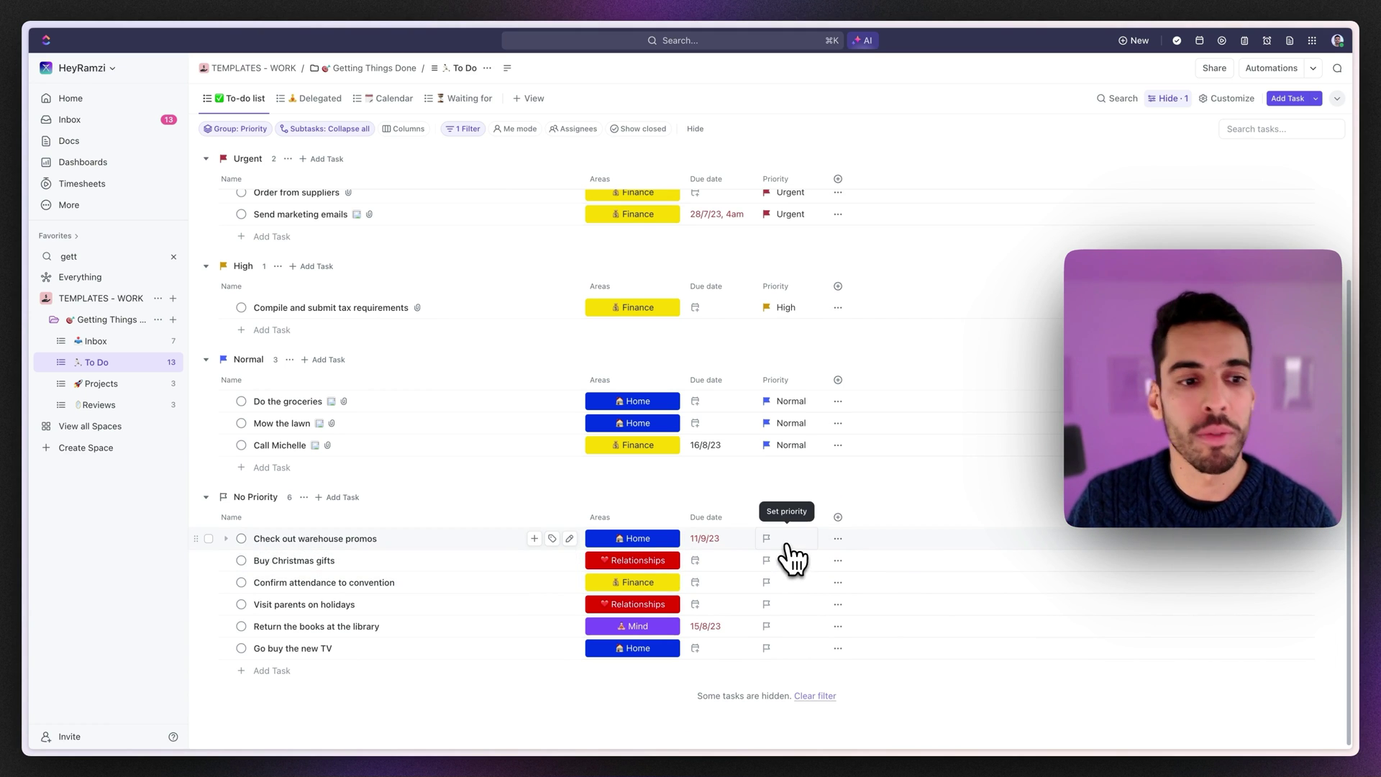
left_click(783, 545)
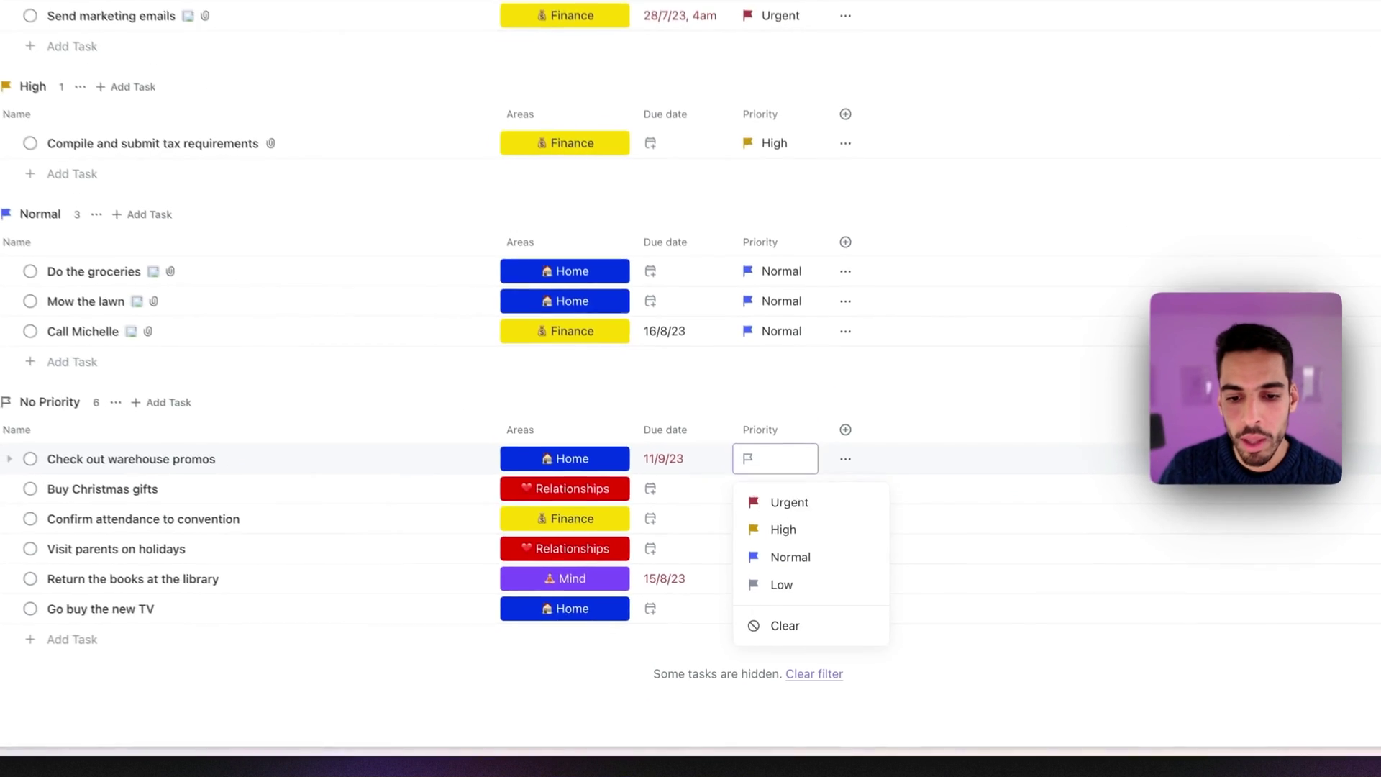
left_click(791, 581)
left_click(758, 595)
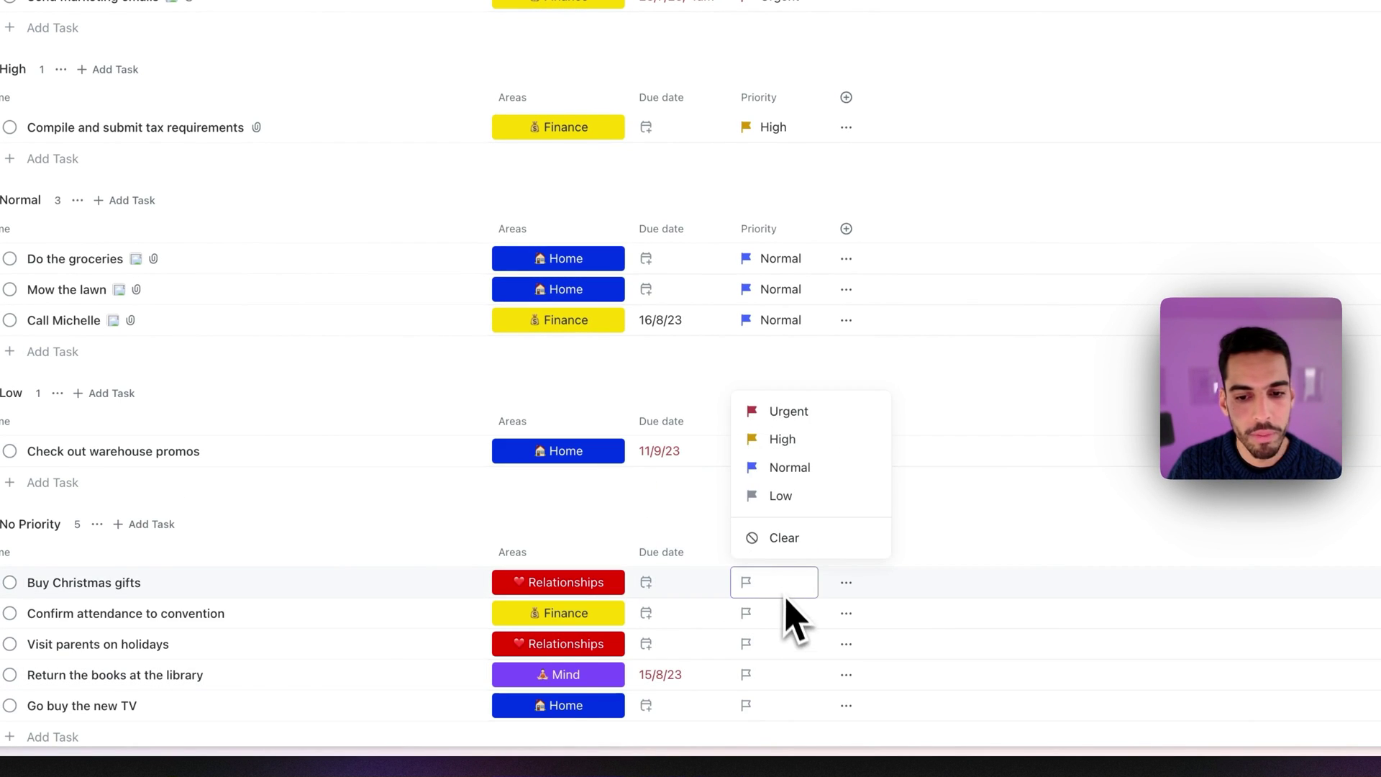
left_click(786, 410)
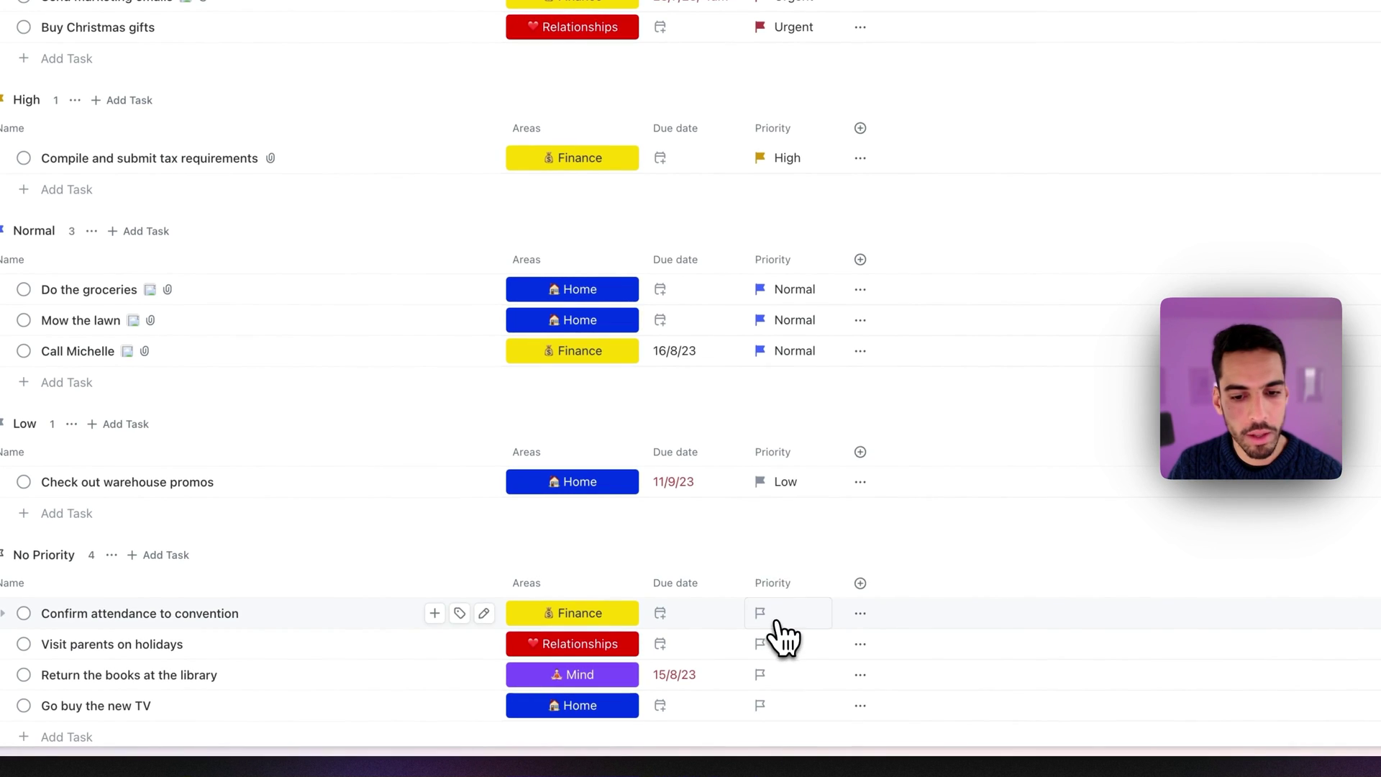
- Set the convention attendance and parents visit tasks to High priority, the library books task to Normal and the new TV task to Low
left_click(782, 617)
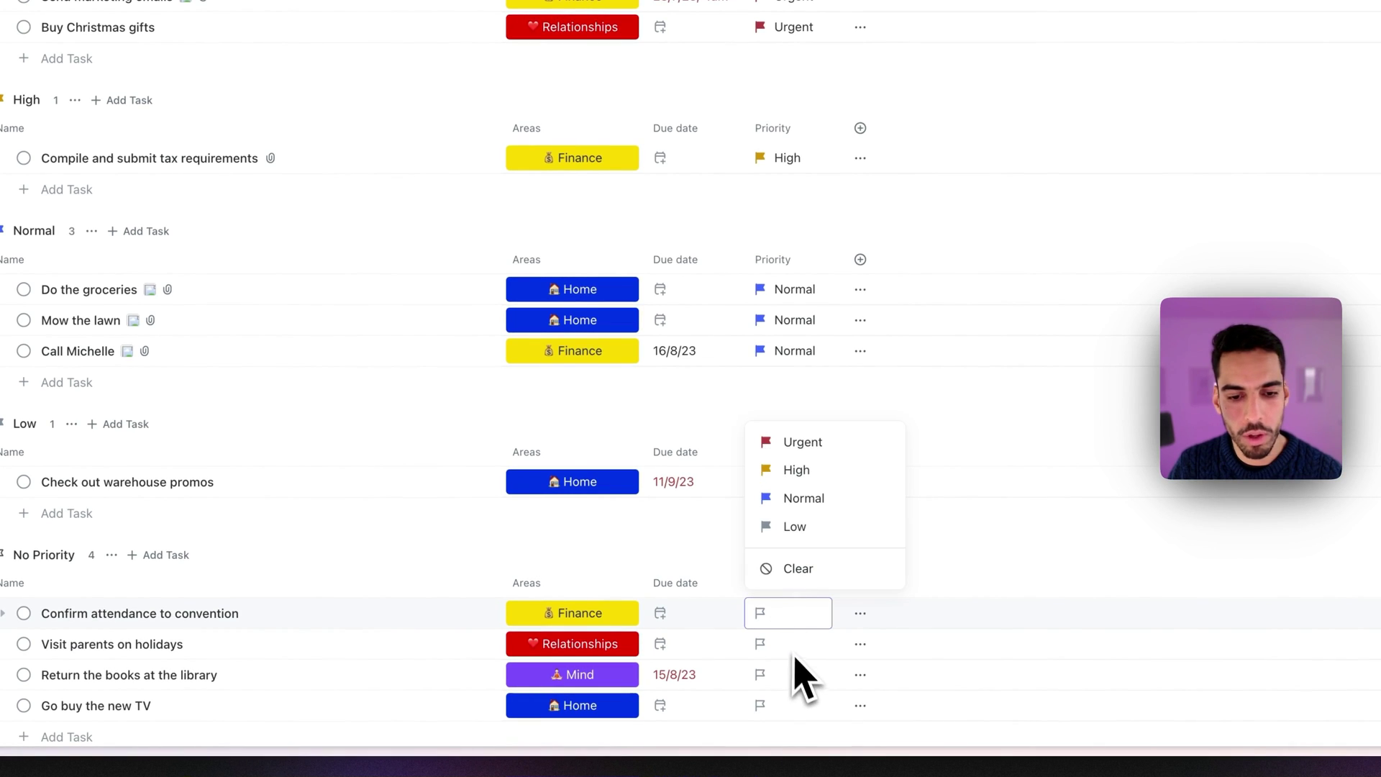
left_click(795, 471)
left_click(776, 571)
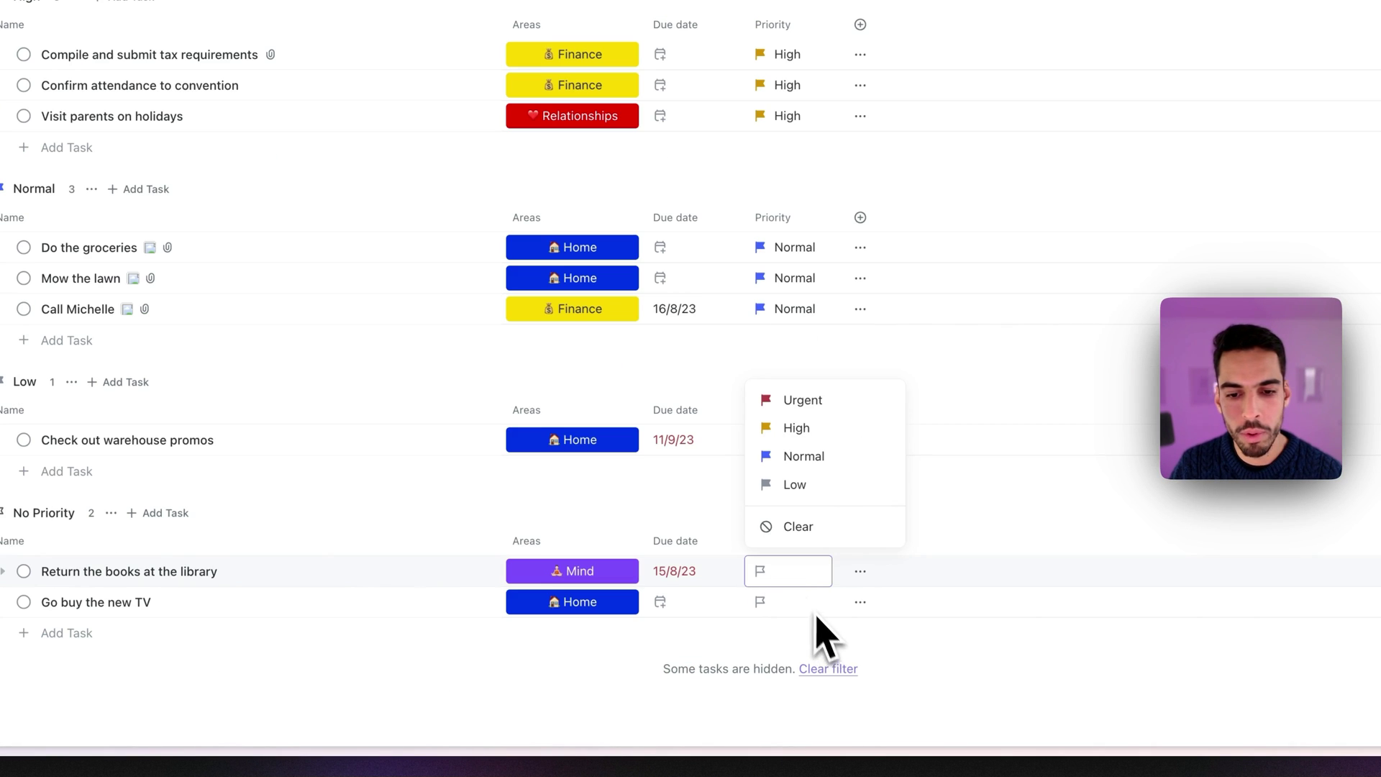
left_click(797, 456)
left_click(777, 604)
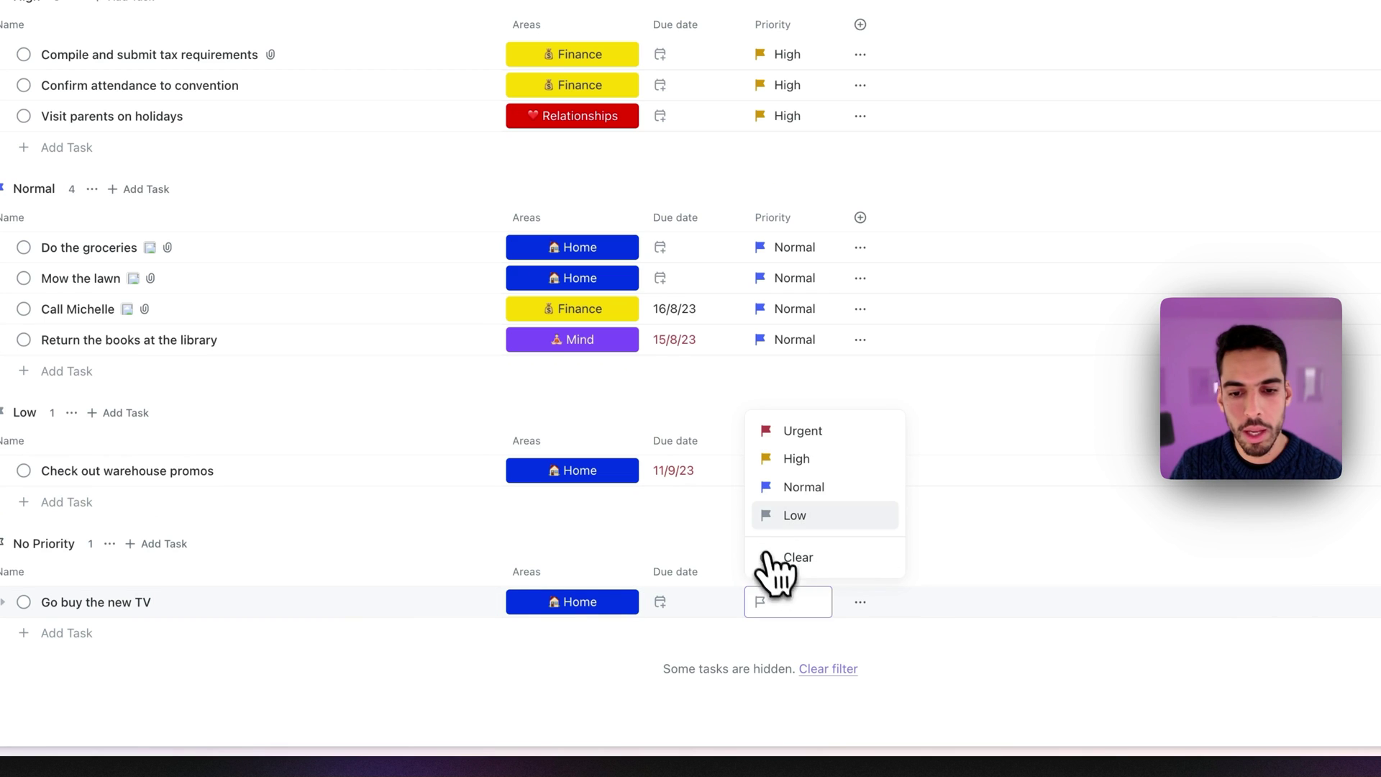
left_click(791, 515)
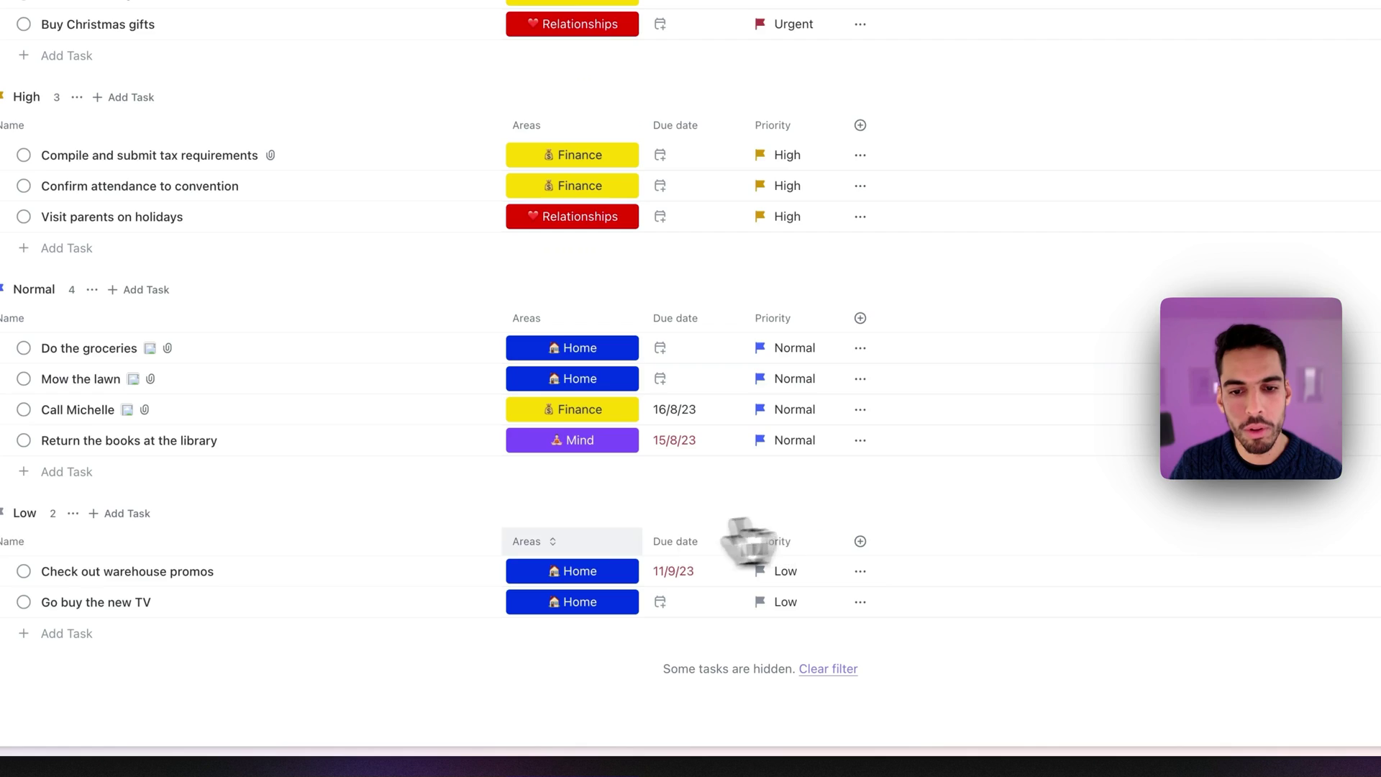
- Review the To-do list grouped by priority and the tasks in the Delegated view
scroll(802, 580, "up", 3)
scroll(626, 518, "down", 2)
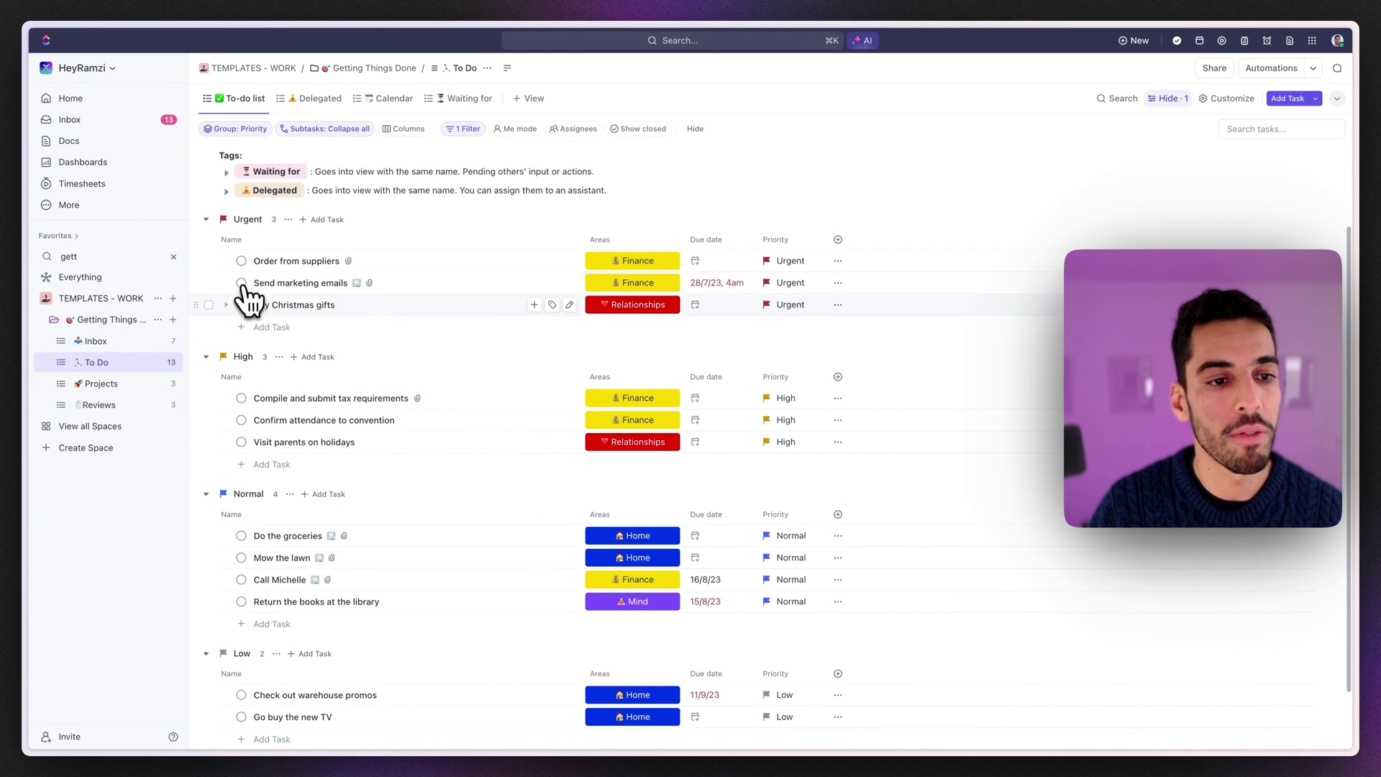
scroll(429, 492, "up", 3)
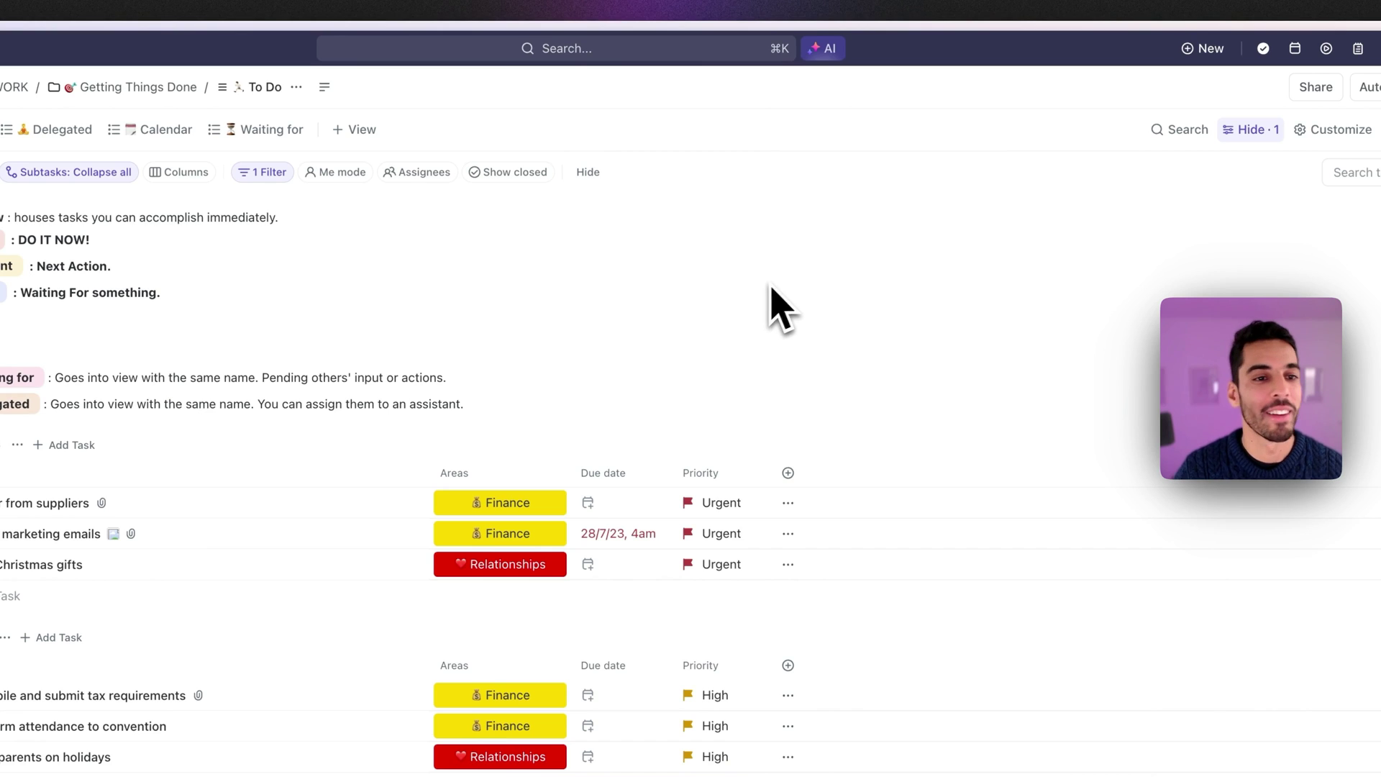
left_click(62, 130)
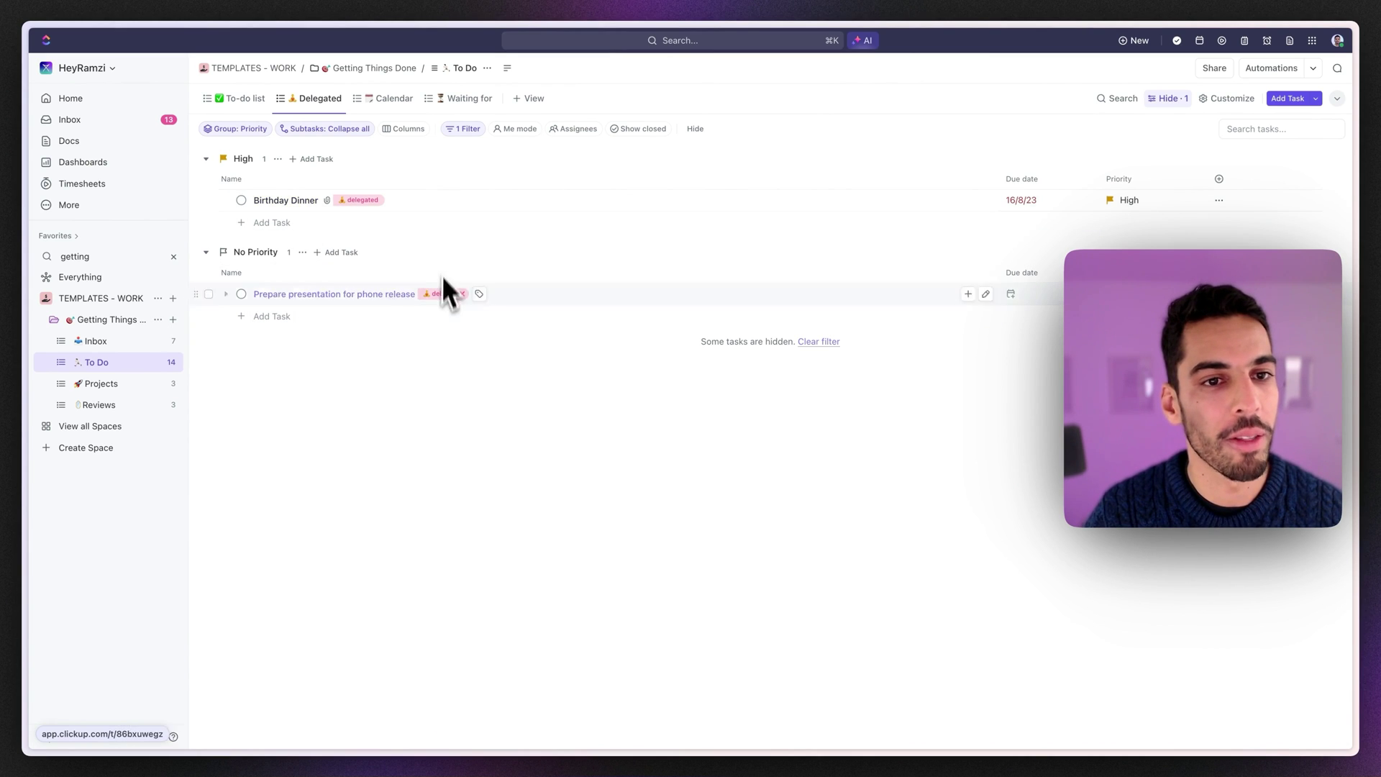
- Tag the "Send marketing emails" task in the To-do list as delegated and check the Delegated view
left_click(238, 111)
scroll(401, 386, "down", 3)
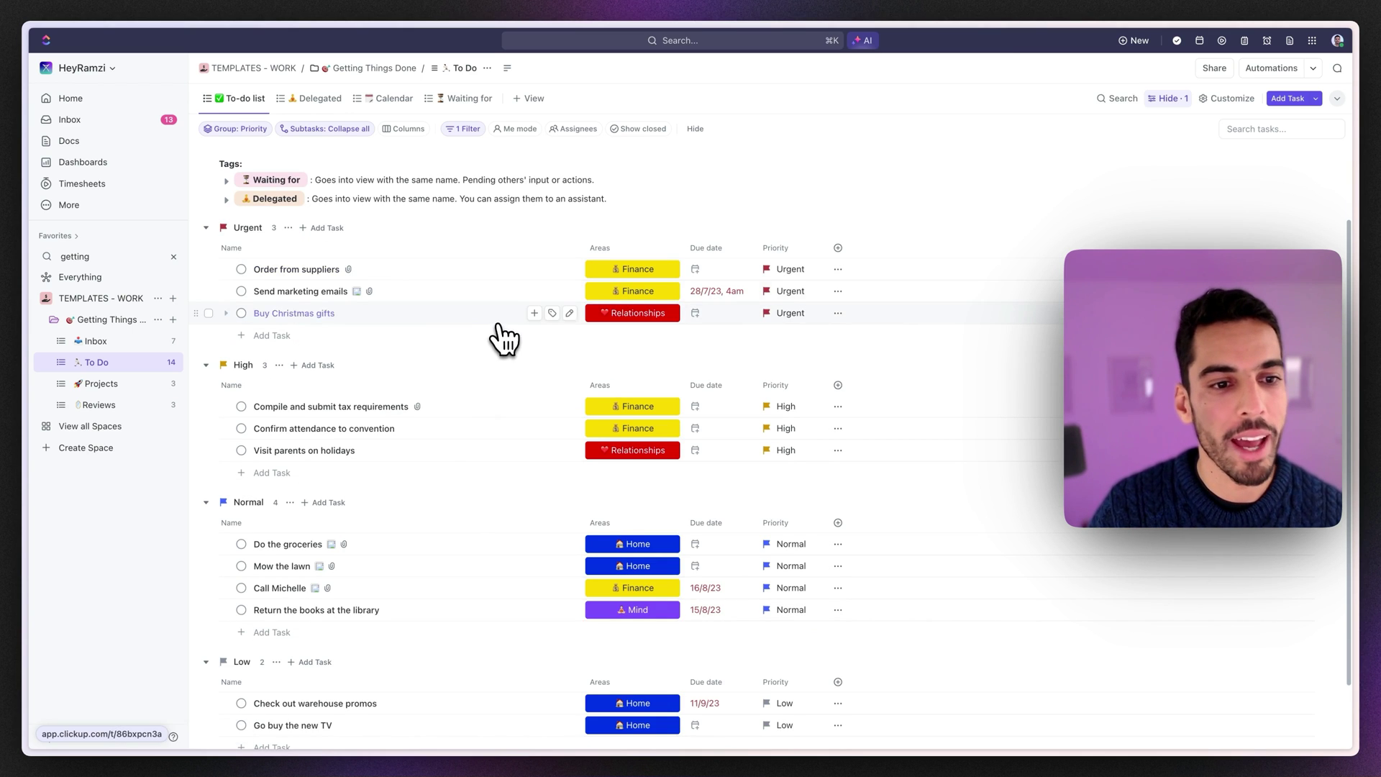
left_click(552, 292)
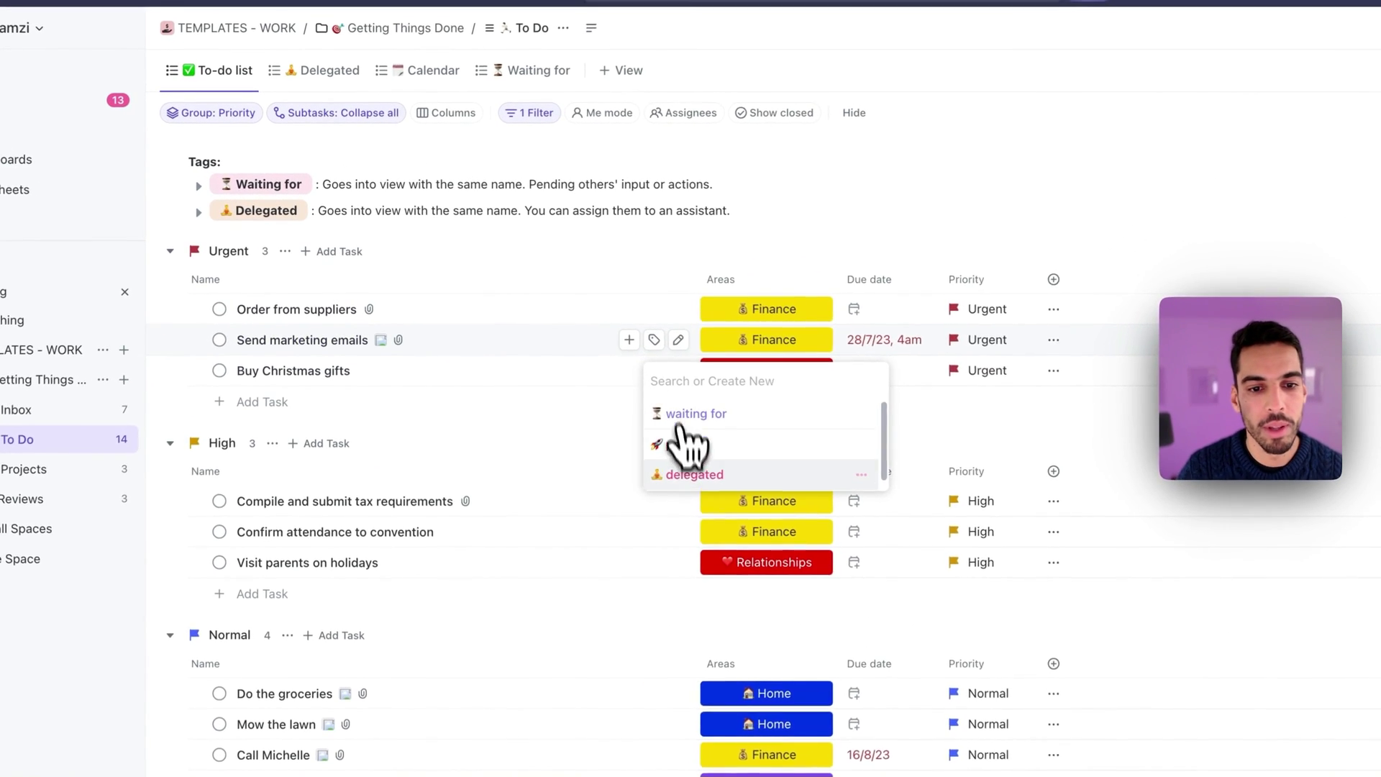
left_click(692, 474)
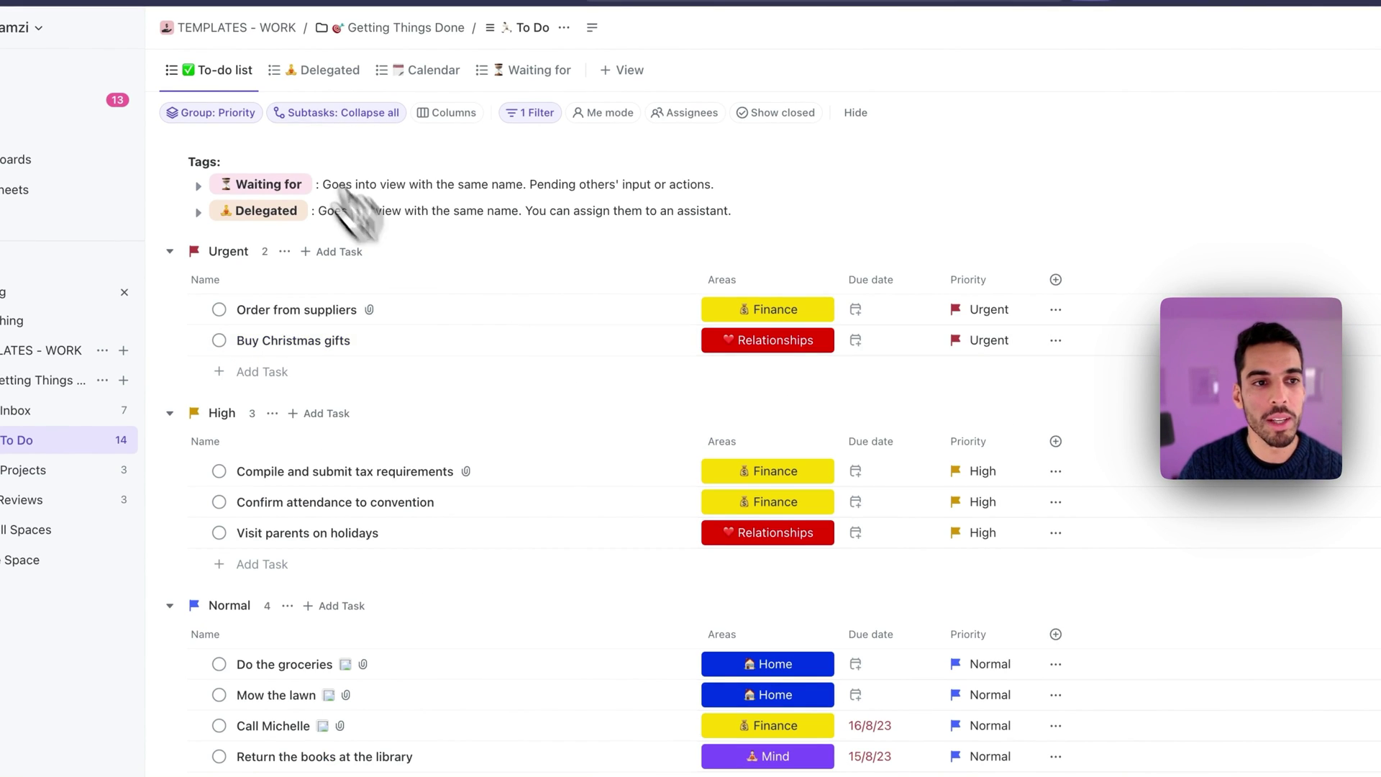
left_click(296, 72)
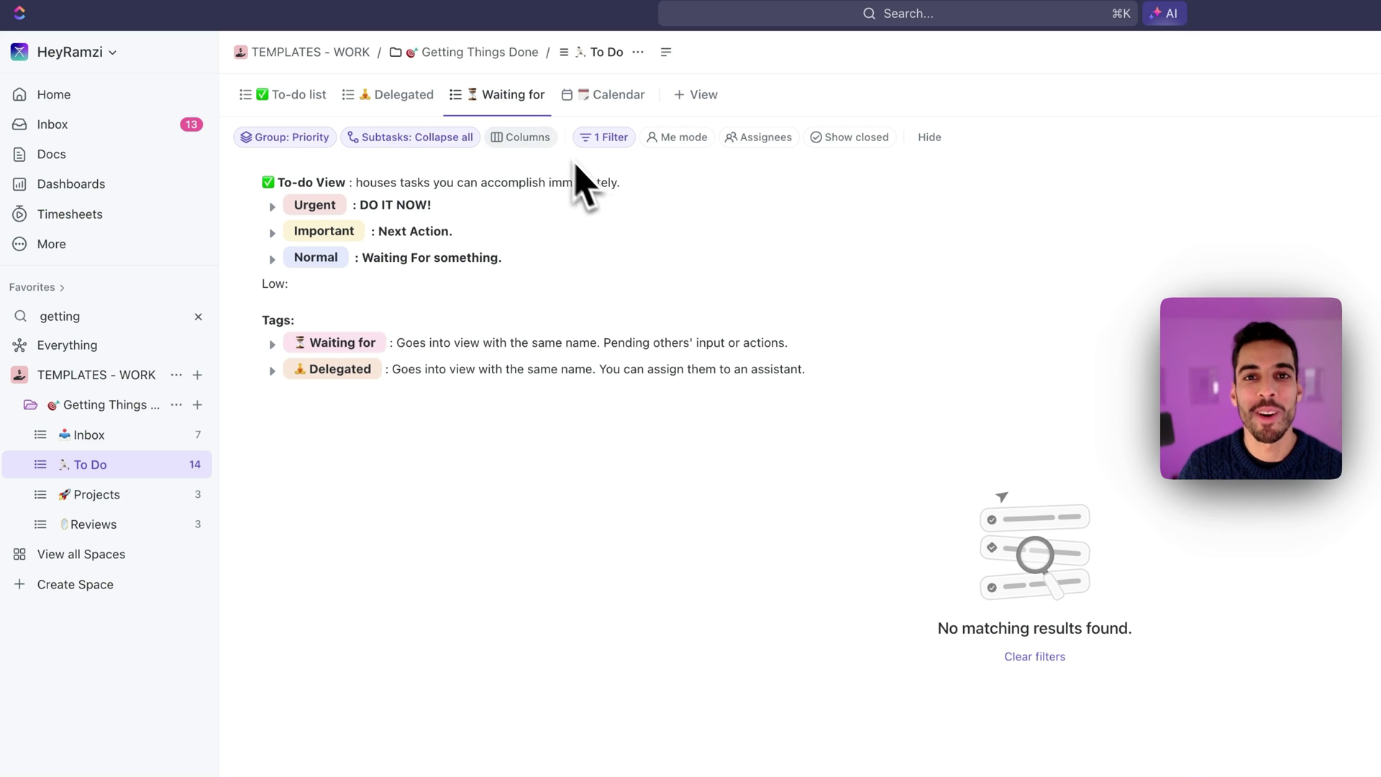
- In the To-do list, tag "Confirm attendance to convention", "Visit parents on holidays" and "Mow the lawn" as waiting for
left_click(241, 98)
scroll(719, 489, "down", 5)
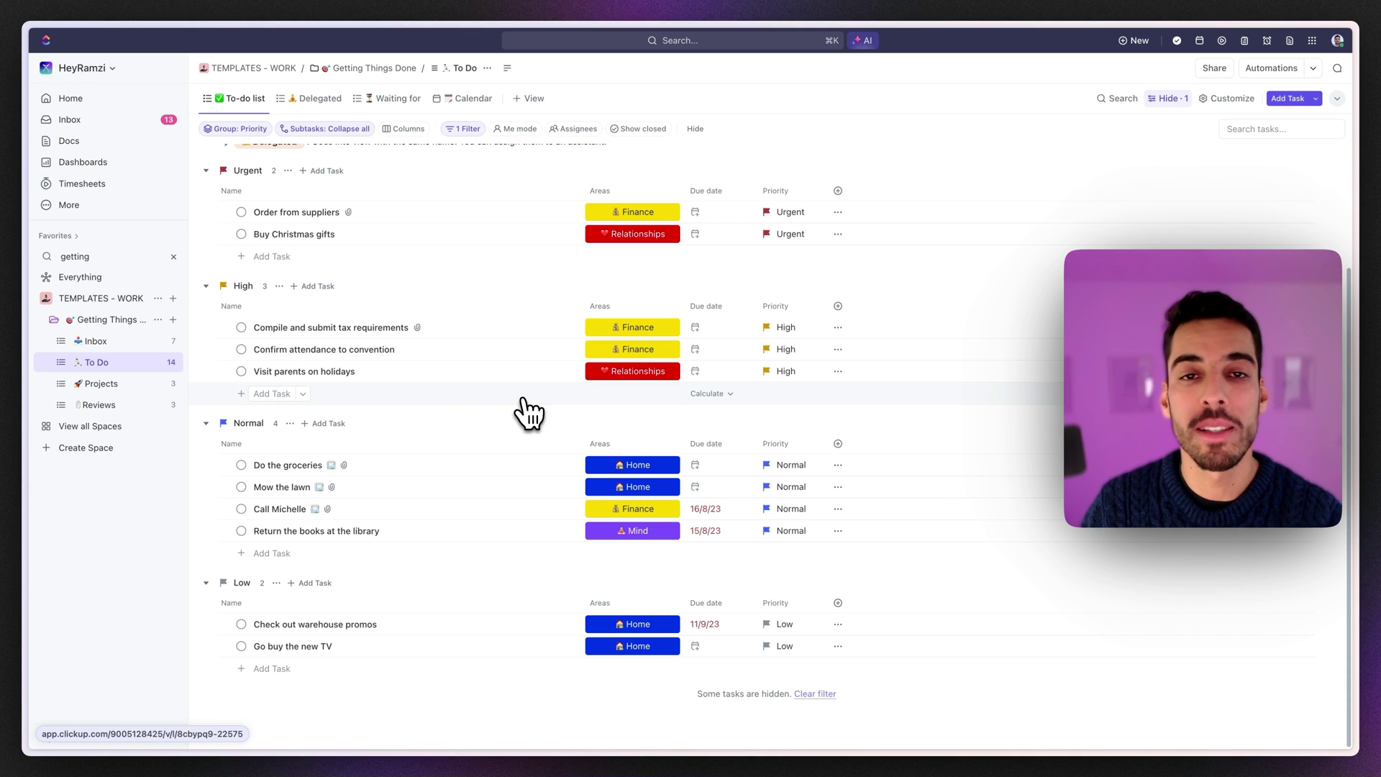
left_click(549, 348)
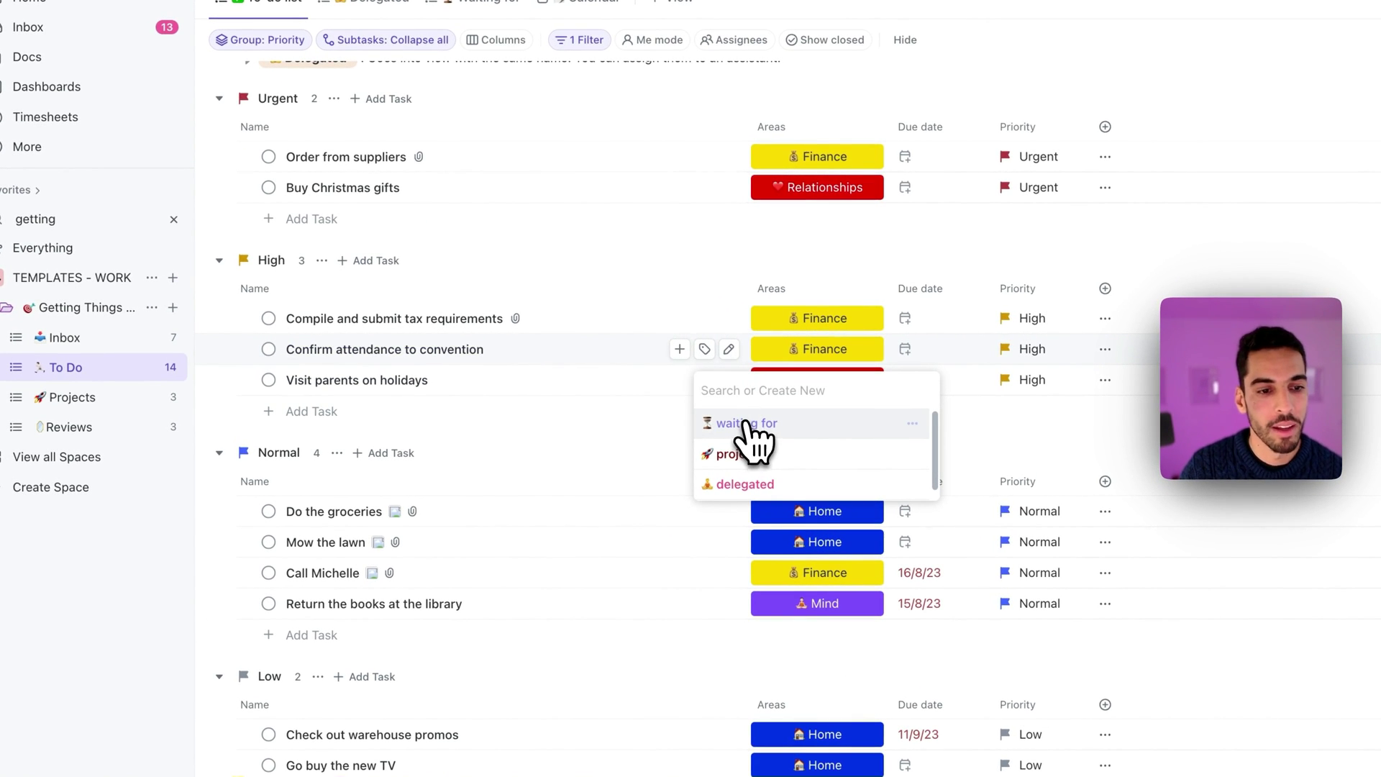
left_click(745, 423)
left_click(704, 542)
left_click(752, 618)
- Open the Waiting for view and remove the waiting for tag from "Visit parents on holidays"
scroll(678, 447, "up", 1)
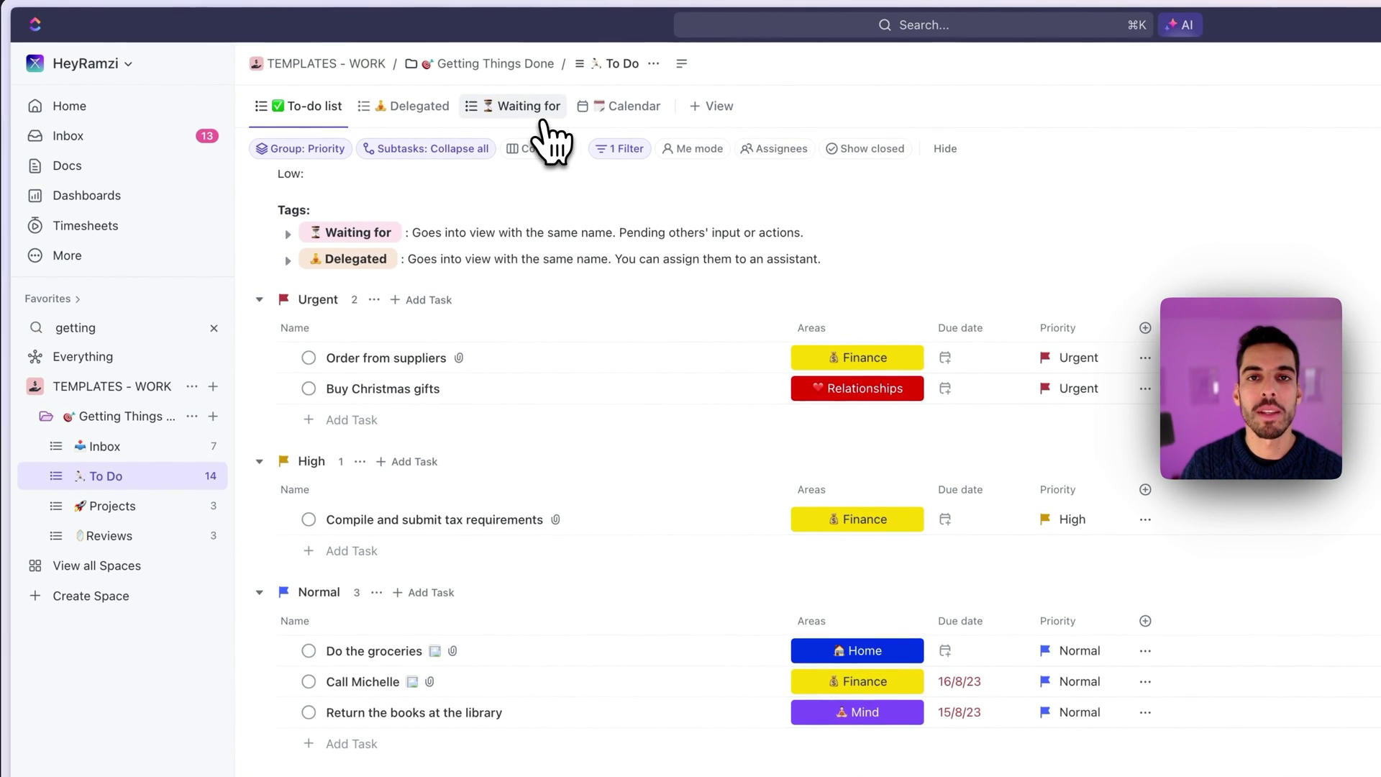
scroll(550, 288, "up", 2)
left_click(524, 119)
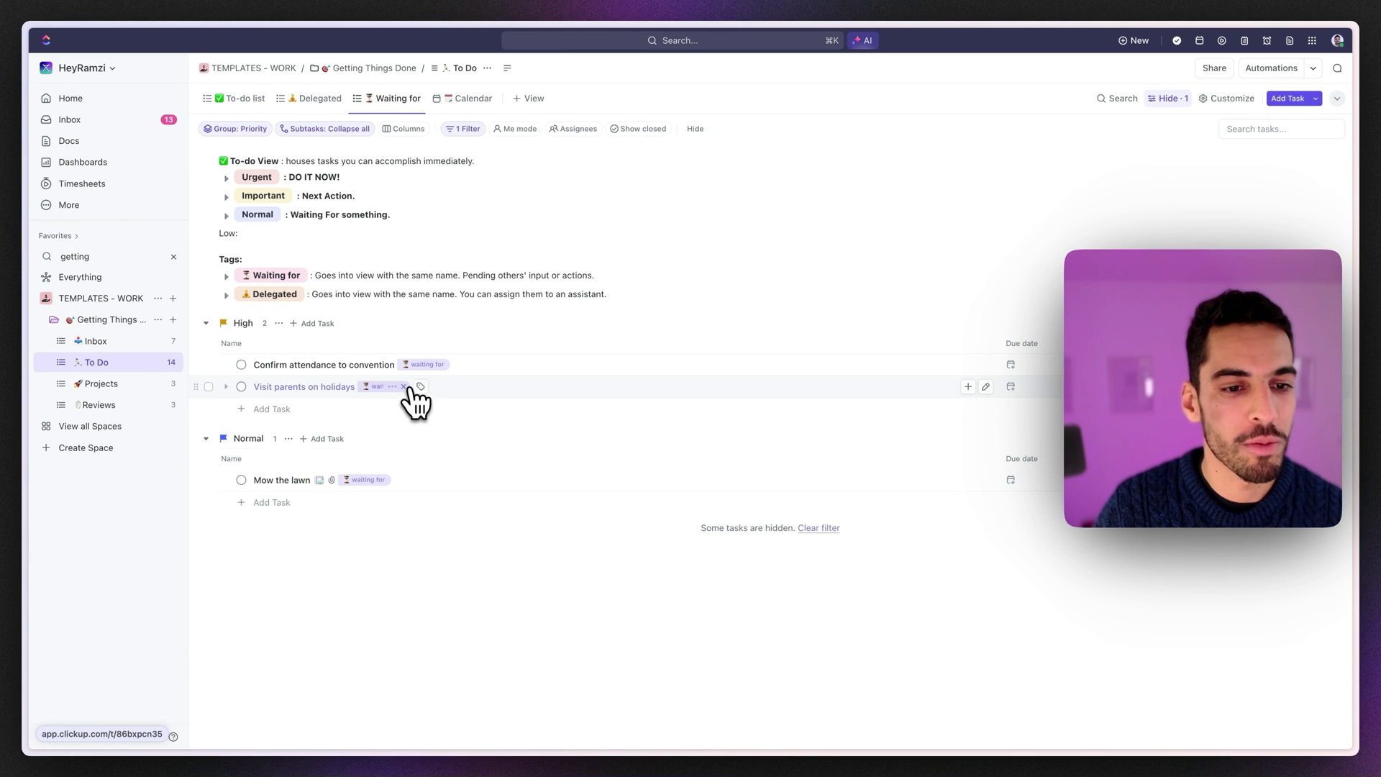
left_click(404, 387)
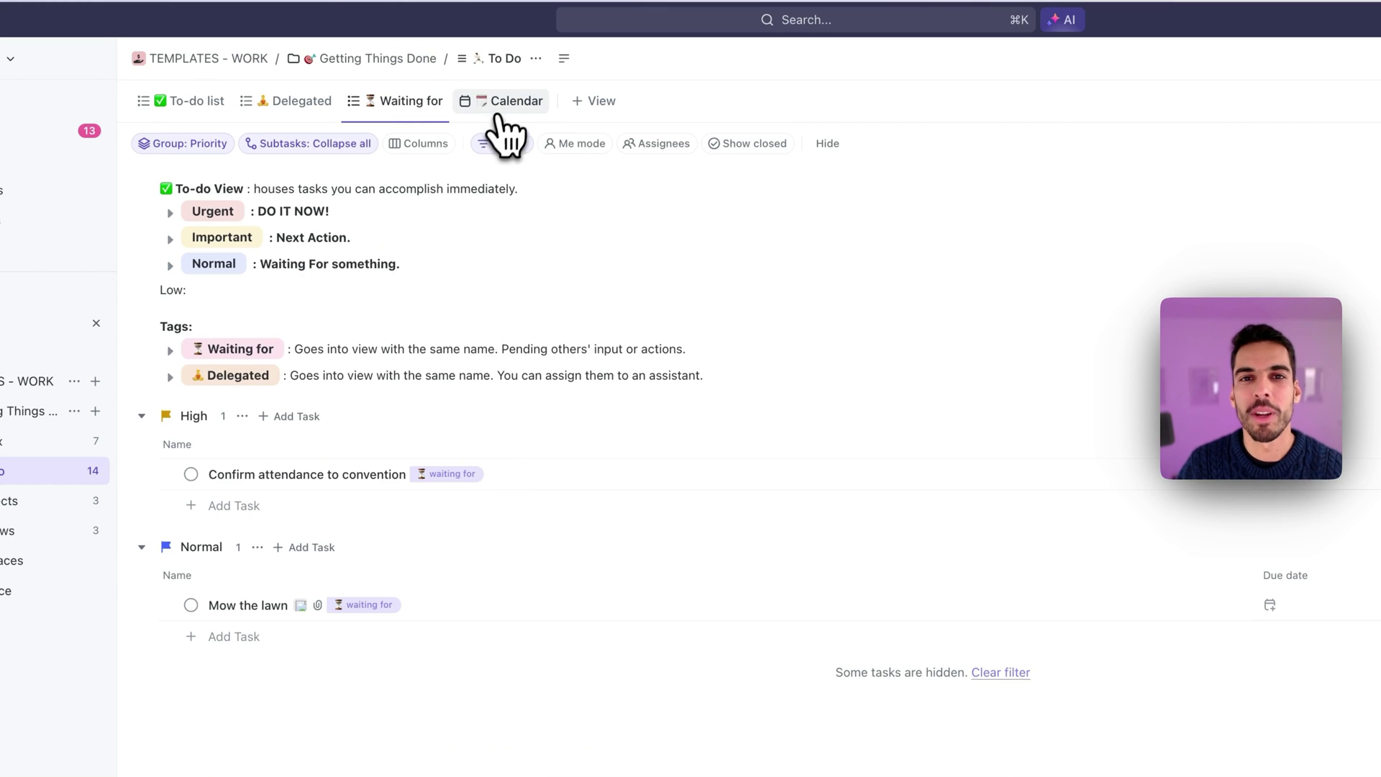
- In the Calendar view, show the unscheduled tasks and schedule "Mow the lawn" and "Do the groceries" on Saturday, 16 March
left_click(467, 100)
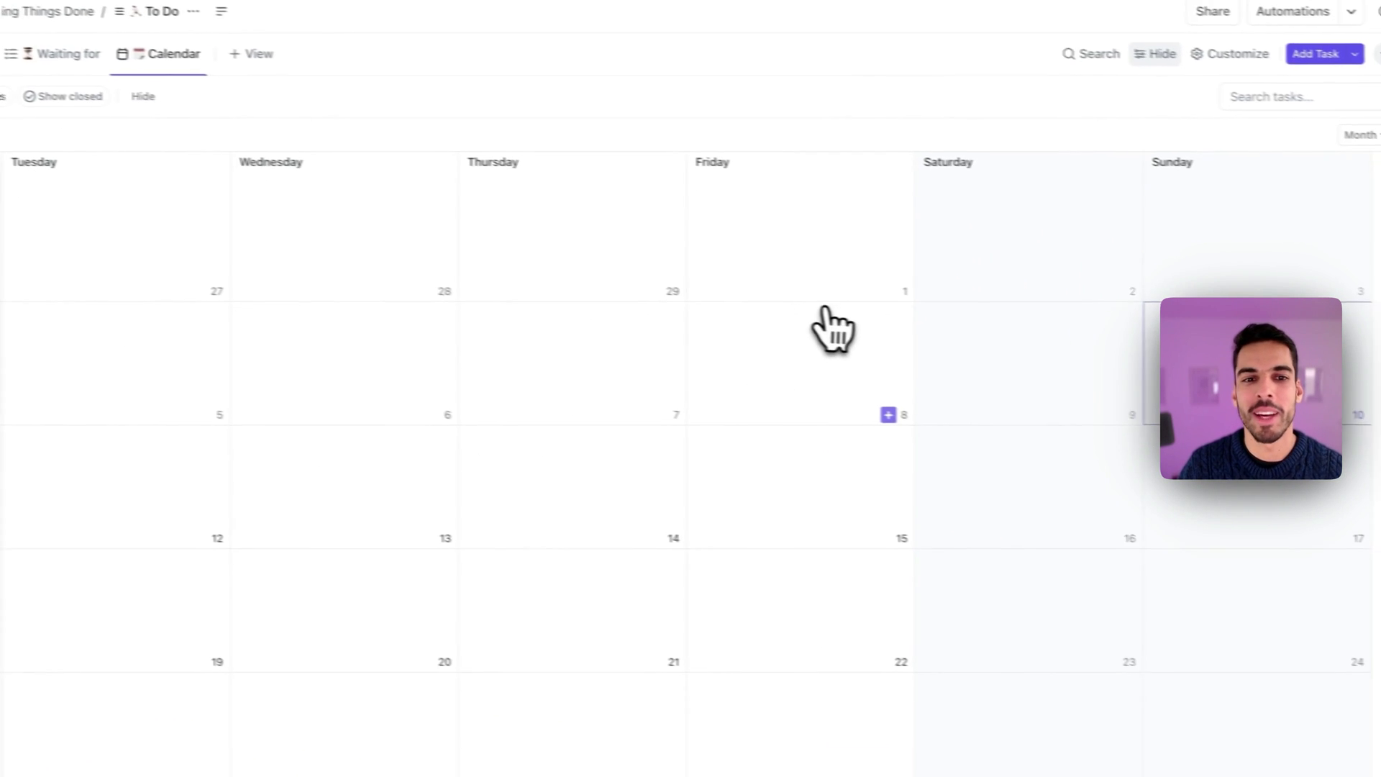
left_click(1356, 227)
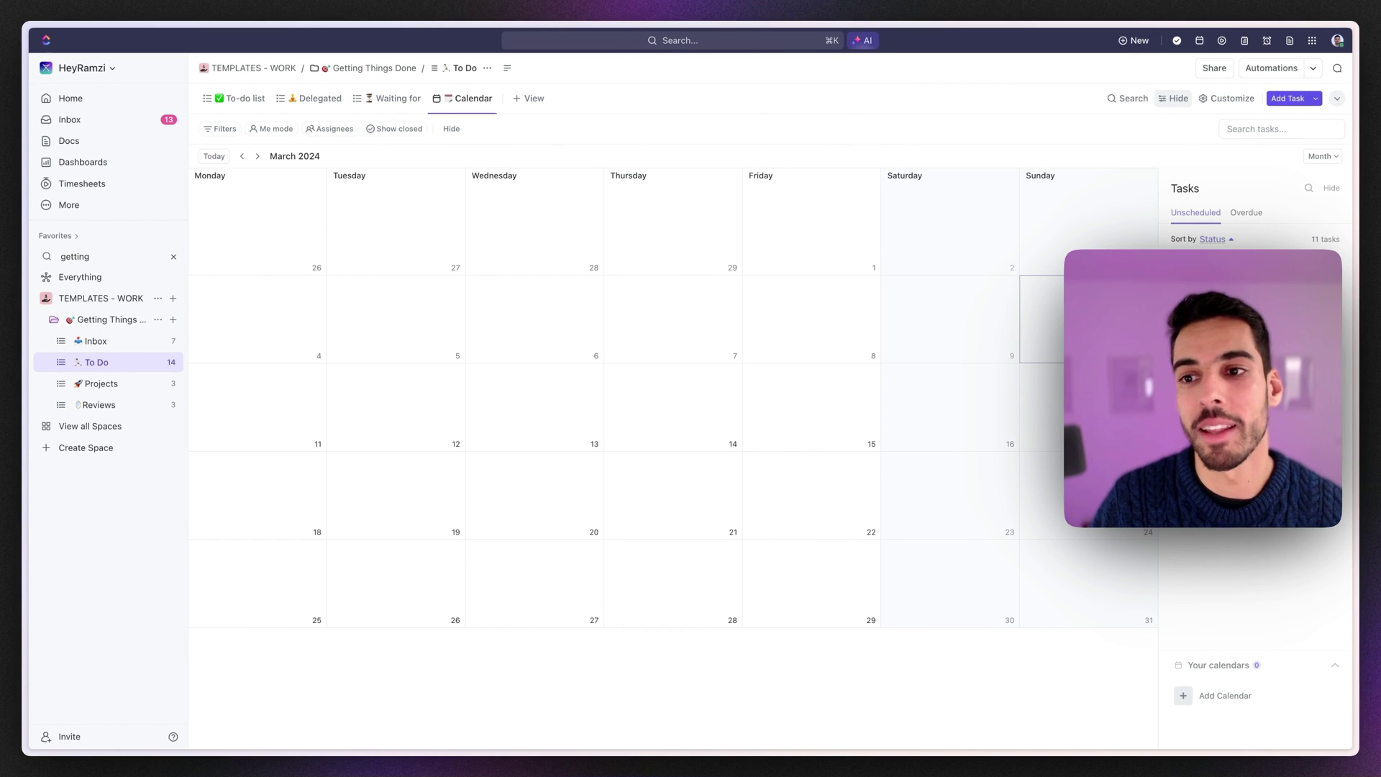
left_click_drag(1220, 358, 979, 442)
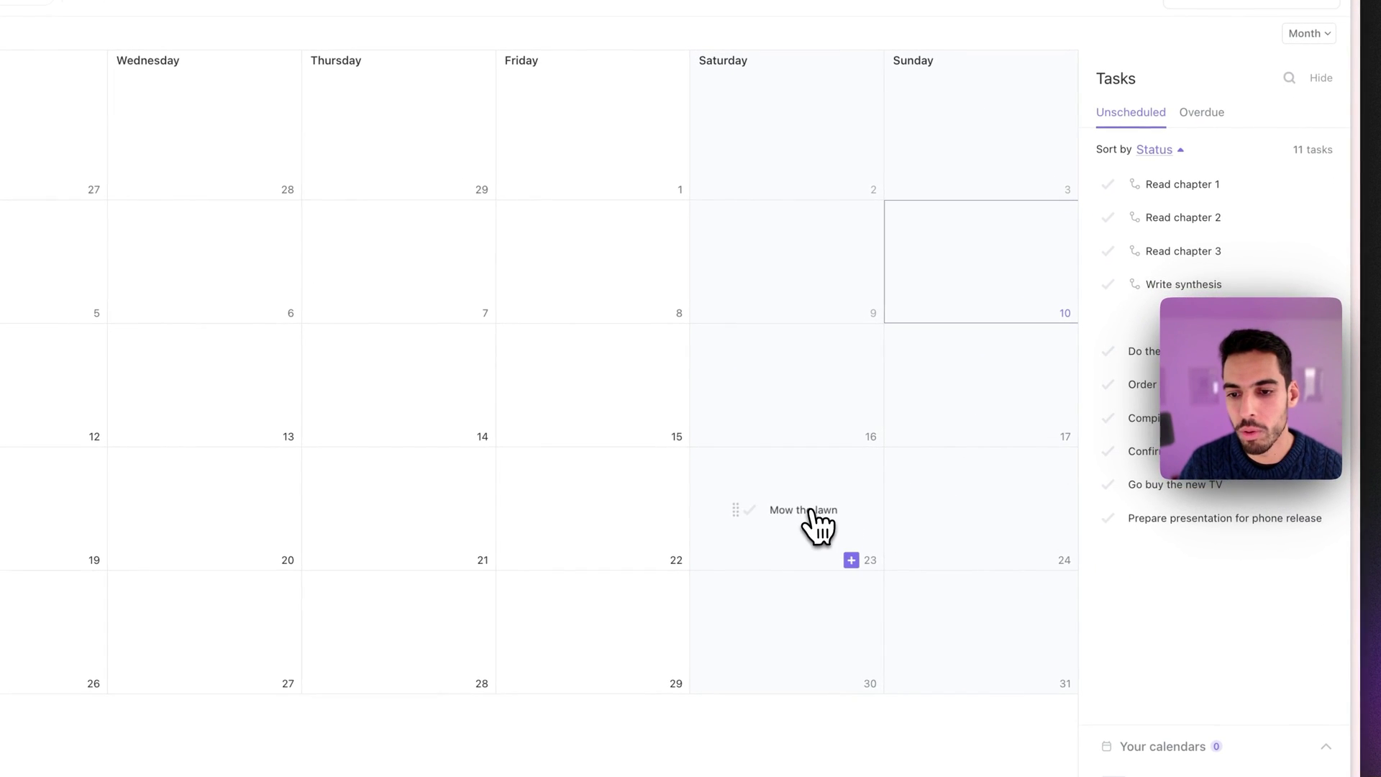
left_click_drag(826, 432, 827, 433)
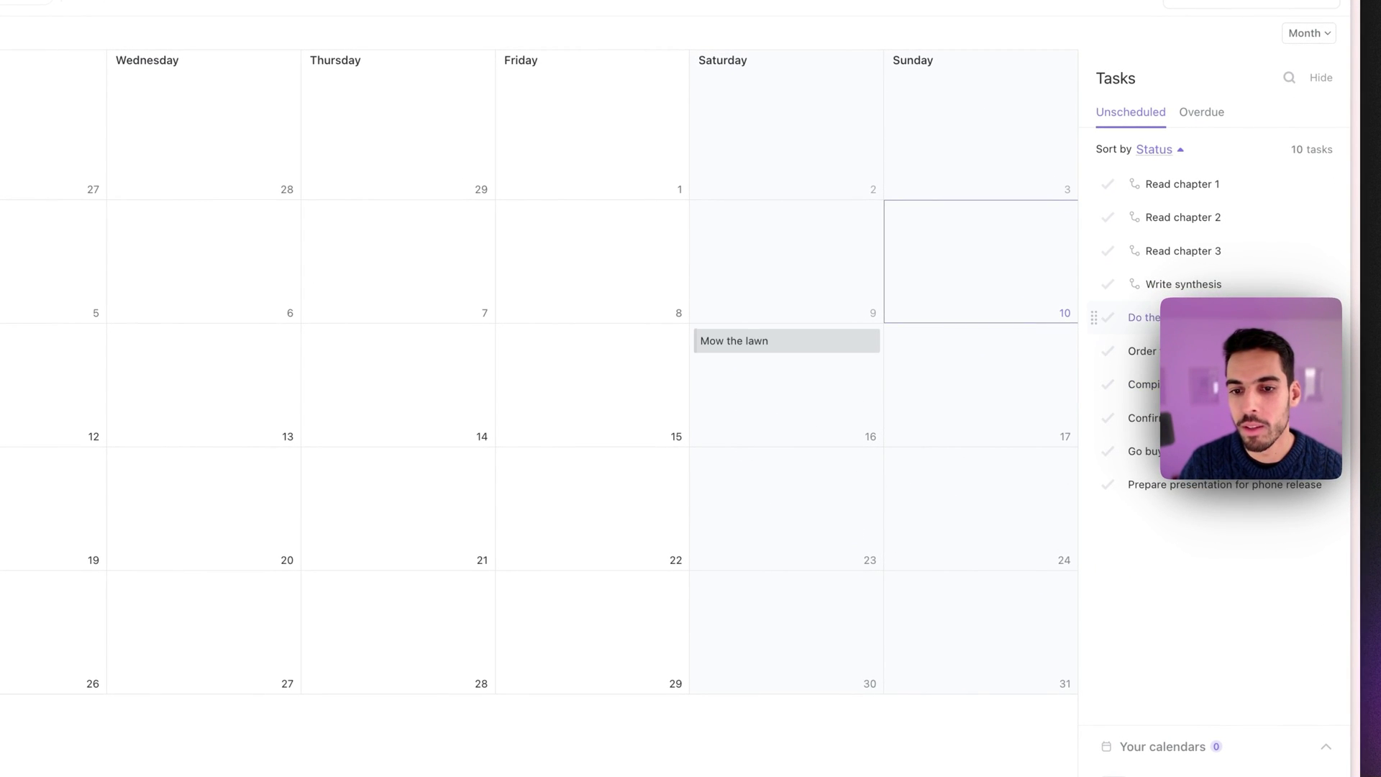
left_click_drag(1143, 317, 794, 409)
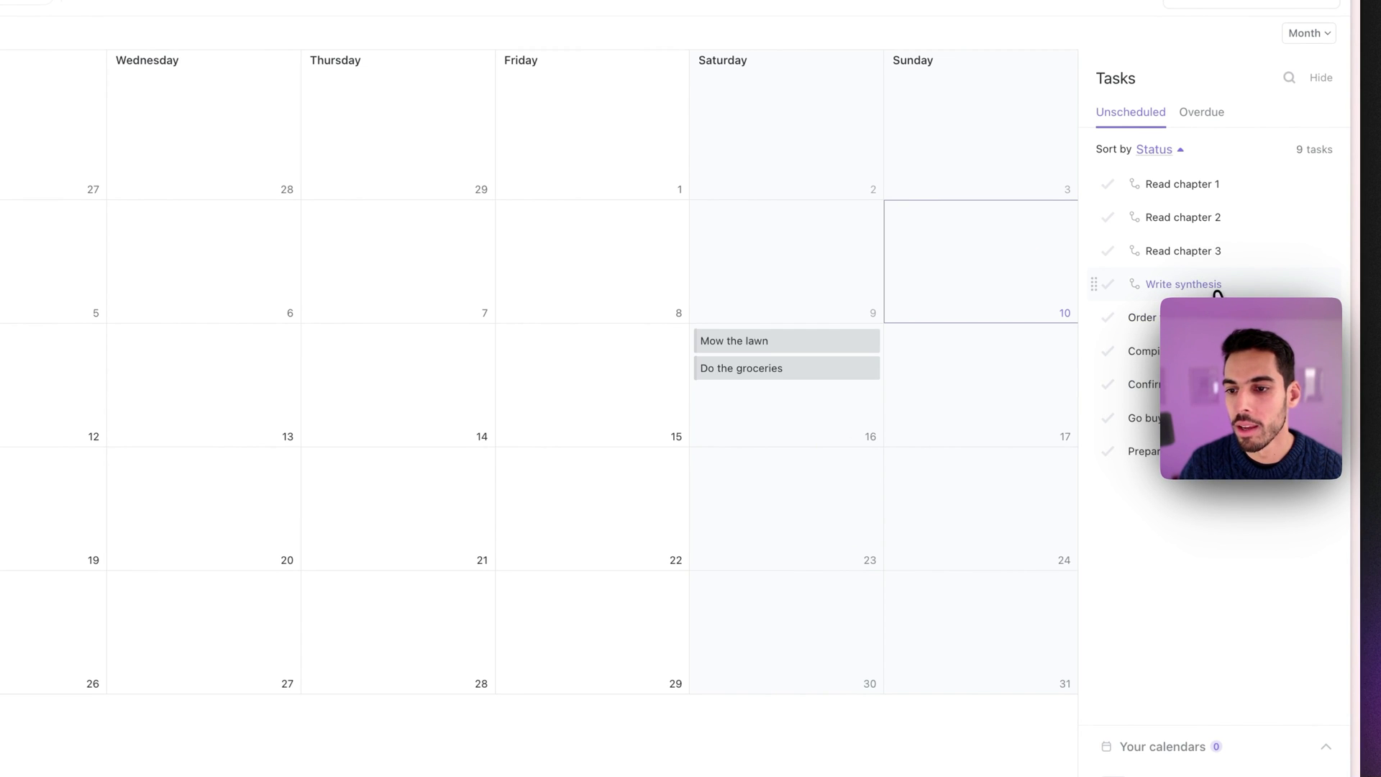
- Schedule "Write synthesis" on 12 March, "Order from suppliers" on 13, "Confirm attendance to convention" on 14 and "Compile and submit tax requirements" on 22
mouse_move(1162, 295)
left_mouse_down()
mouse_move(16, 397)
mouse_move(1159, 290)
left_mouse_up()
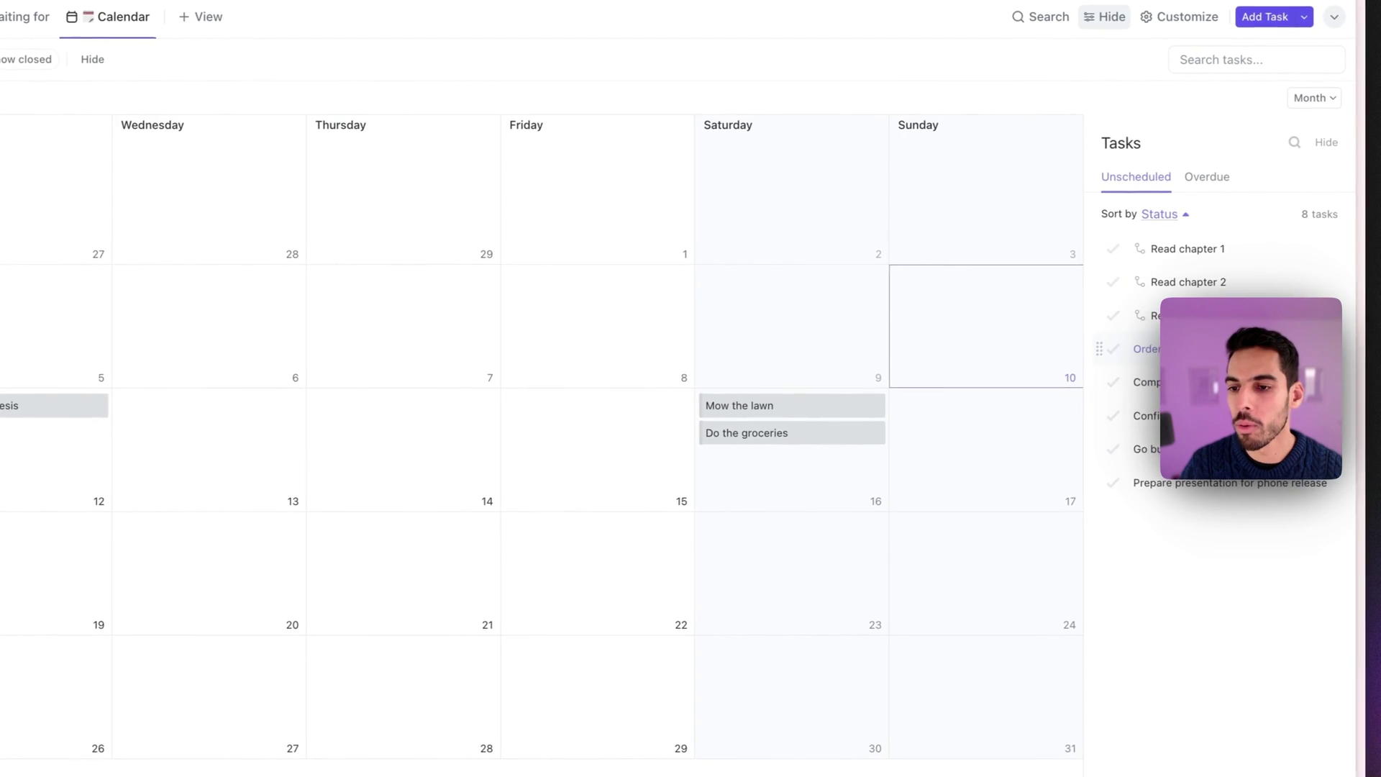
left_click_drag(1009, 385, 213, 461)
left_click_drag(1147, 381, 368, 474)
left_click_drag(479, 392, 482, 394)
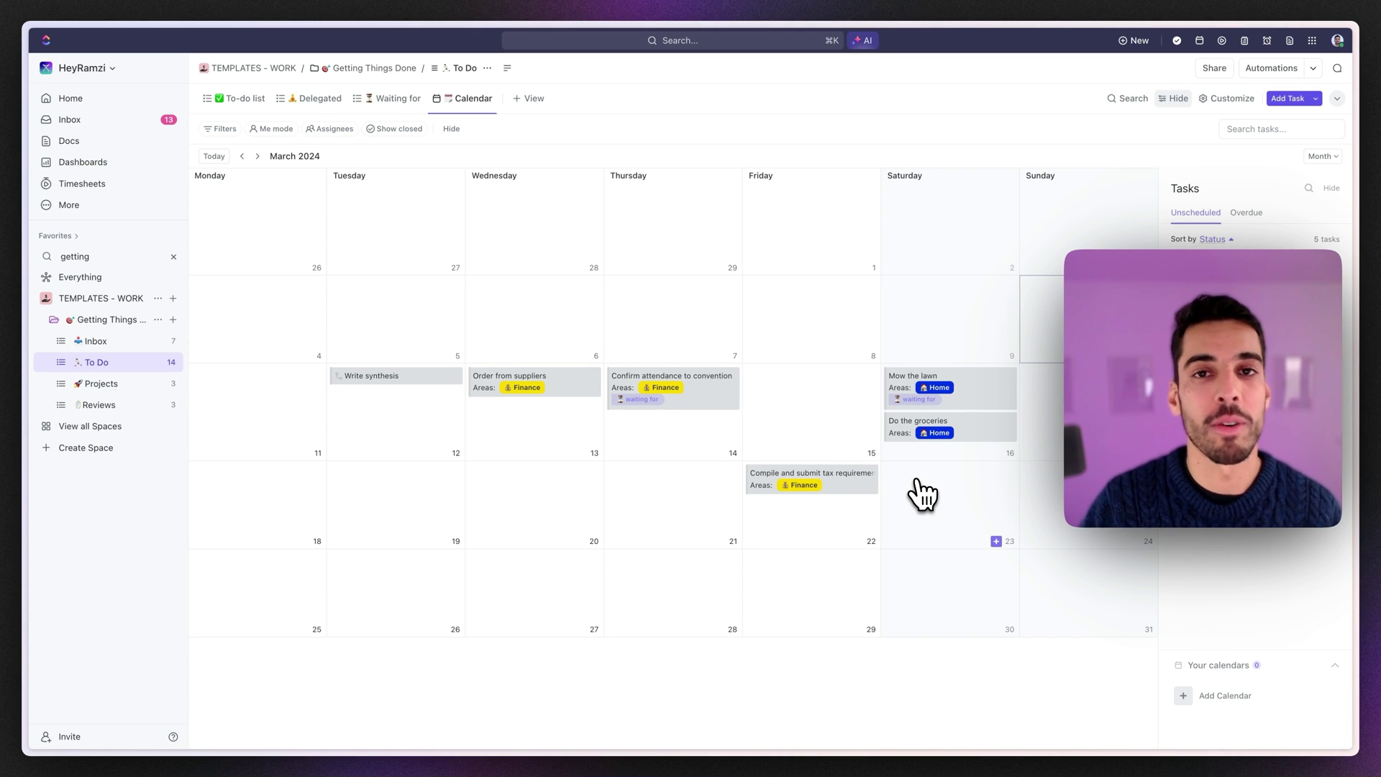
- In the Projects list, expand "Launch Online course on ClickUp" and enter a new subtask named "Prepare outline"
left_click(130, 384)
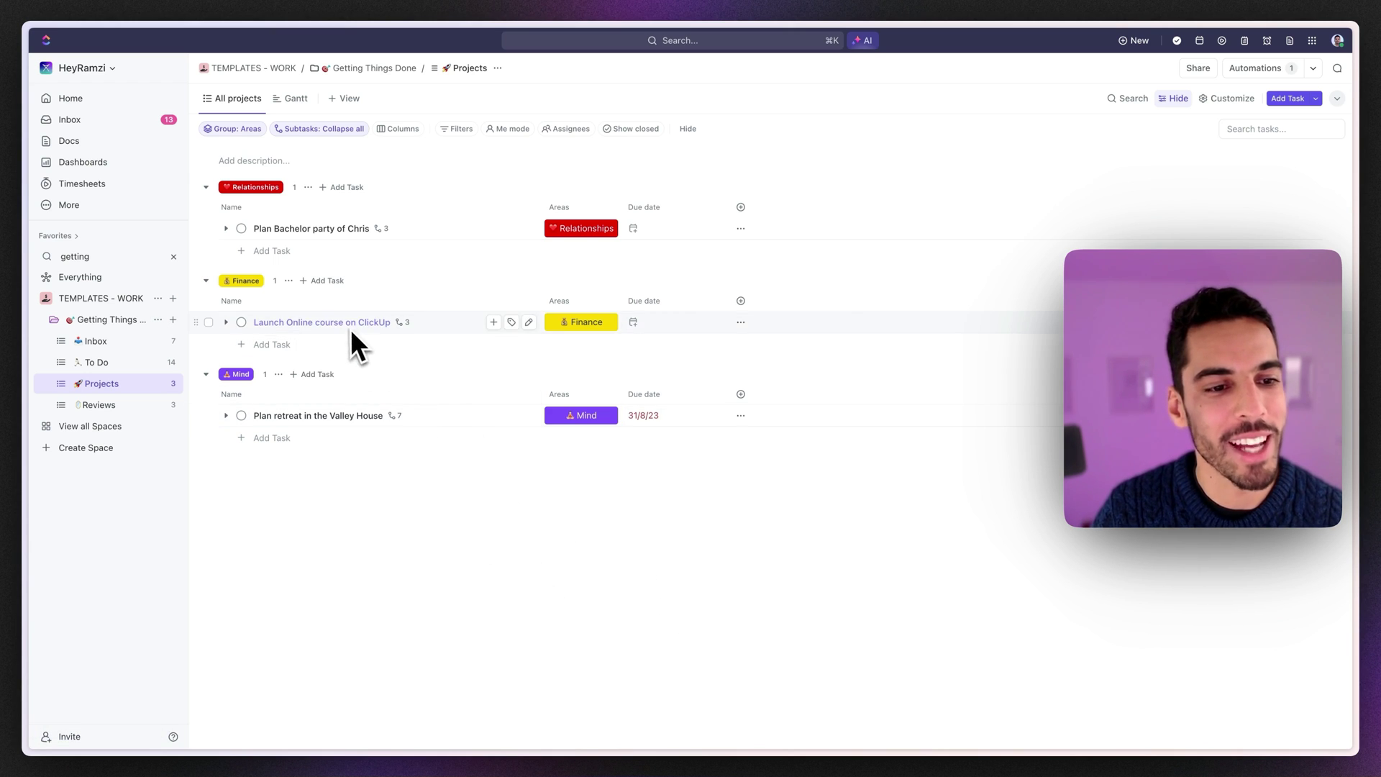
left_click(404, 324)
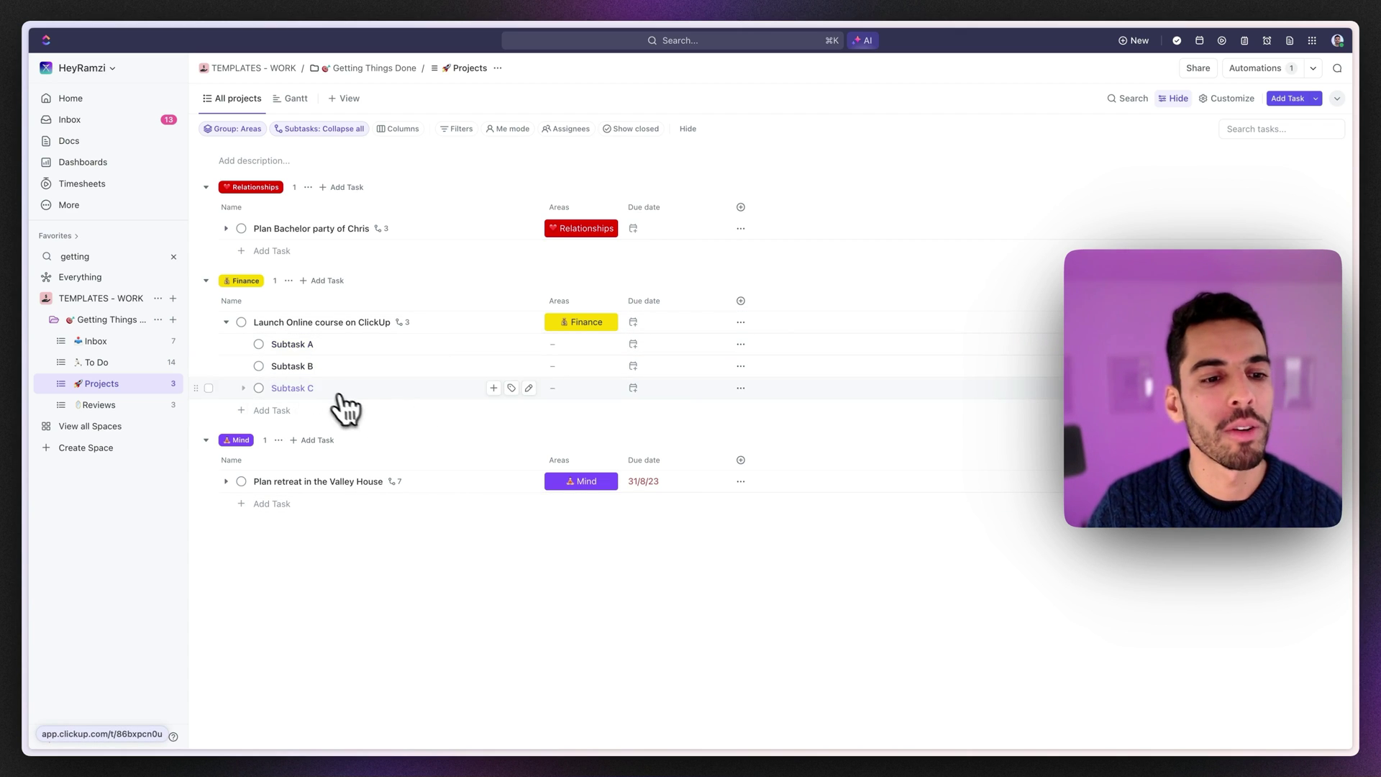
left_click(493, 321)
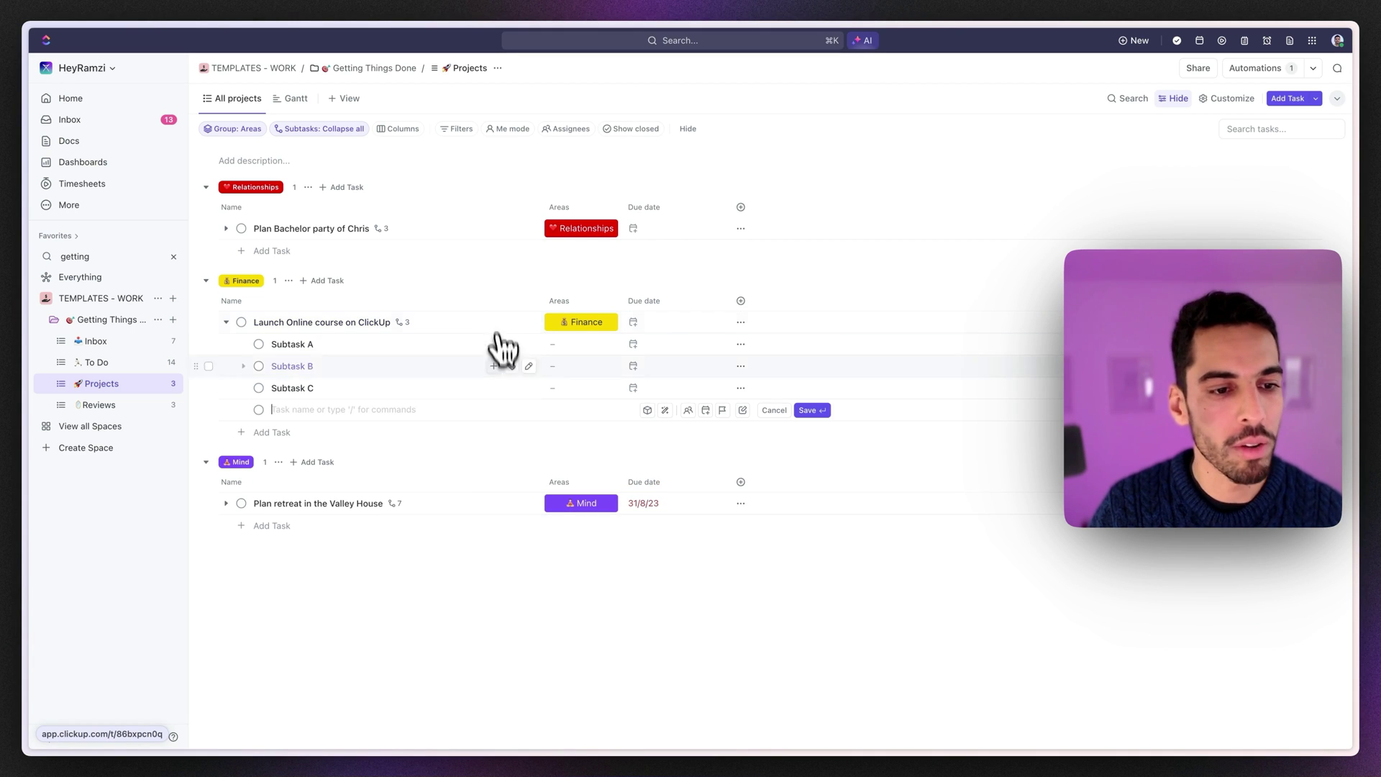
type("Prepare ou")
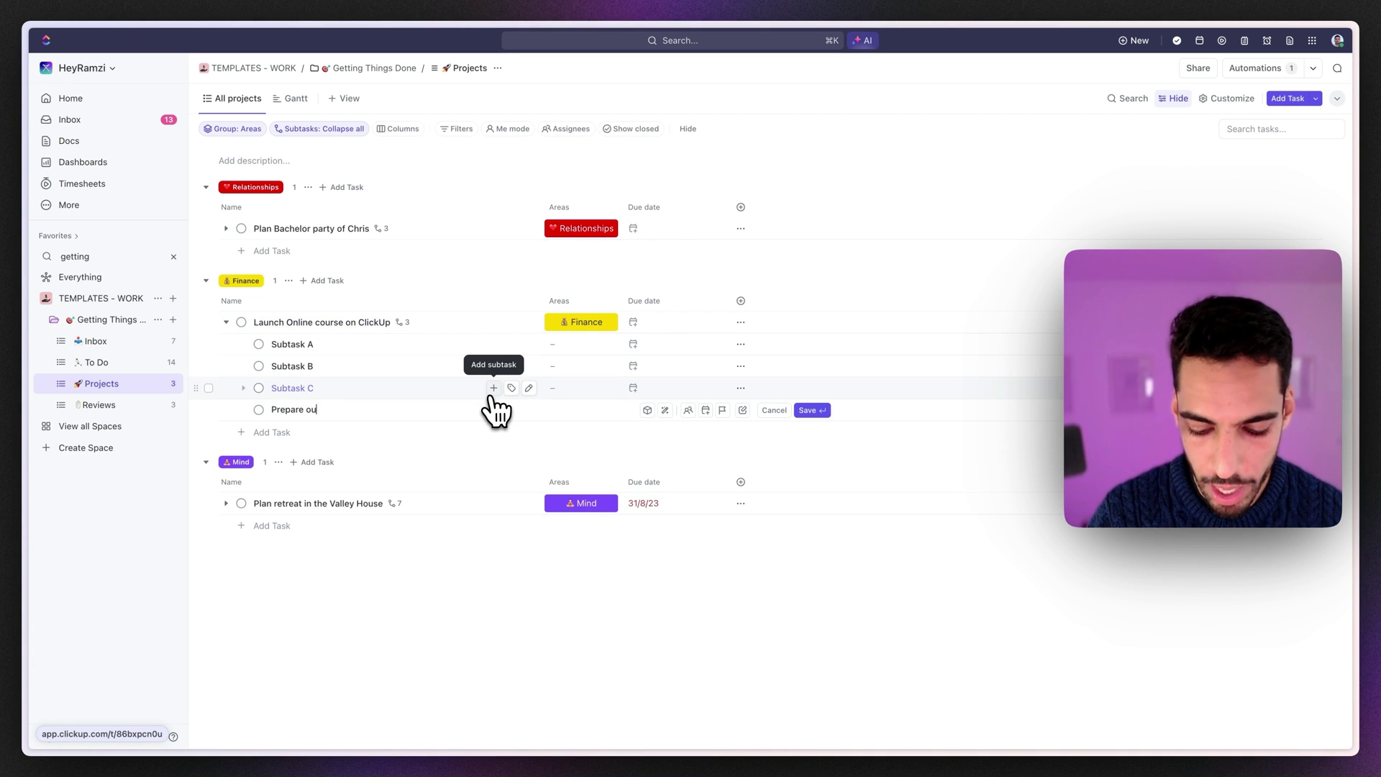
type("tline")
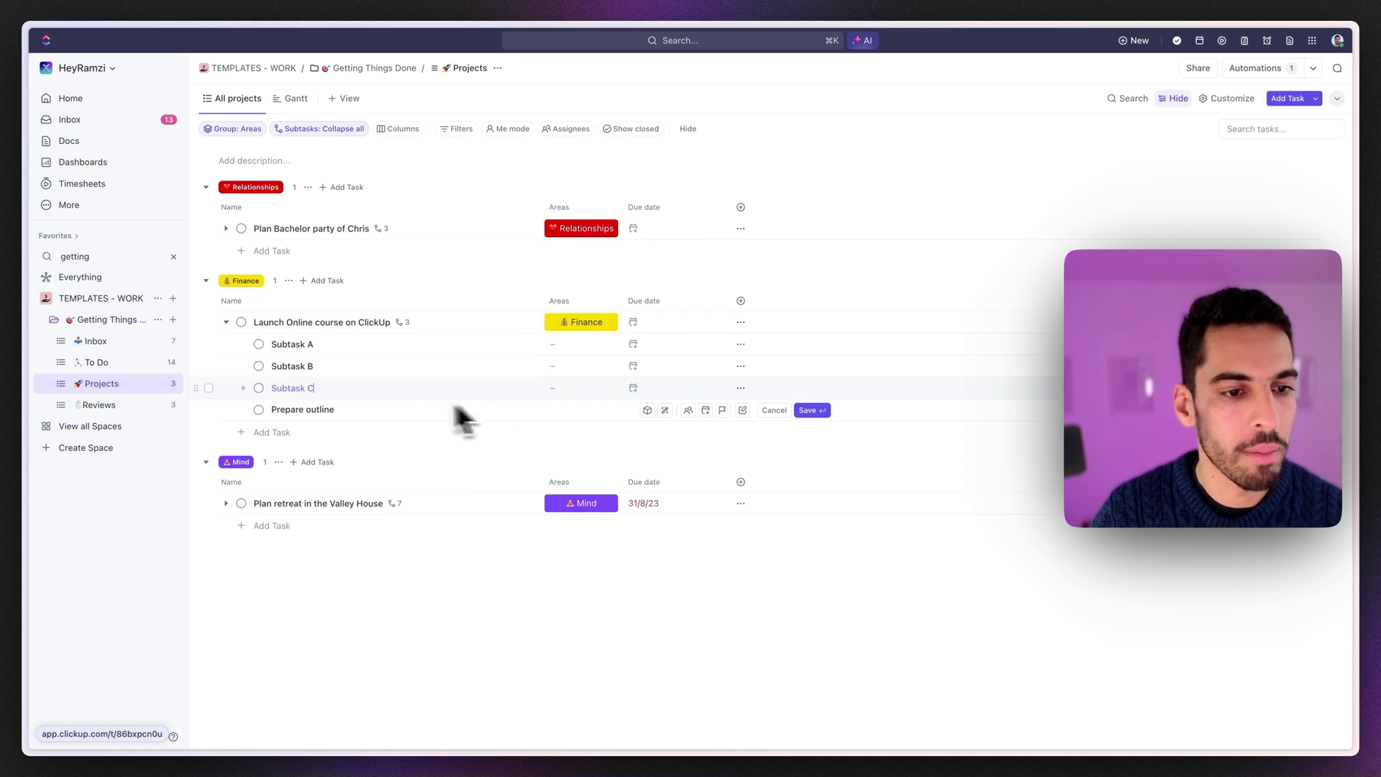
- Rename Subtask C as "Record videos", Subtask B as "Prepare slides" and Subtask A as "Publish", and save the new "Prepare outline" subtask
left_click_drag(457, 417, 387, 394)
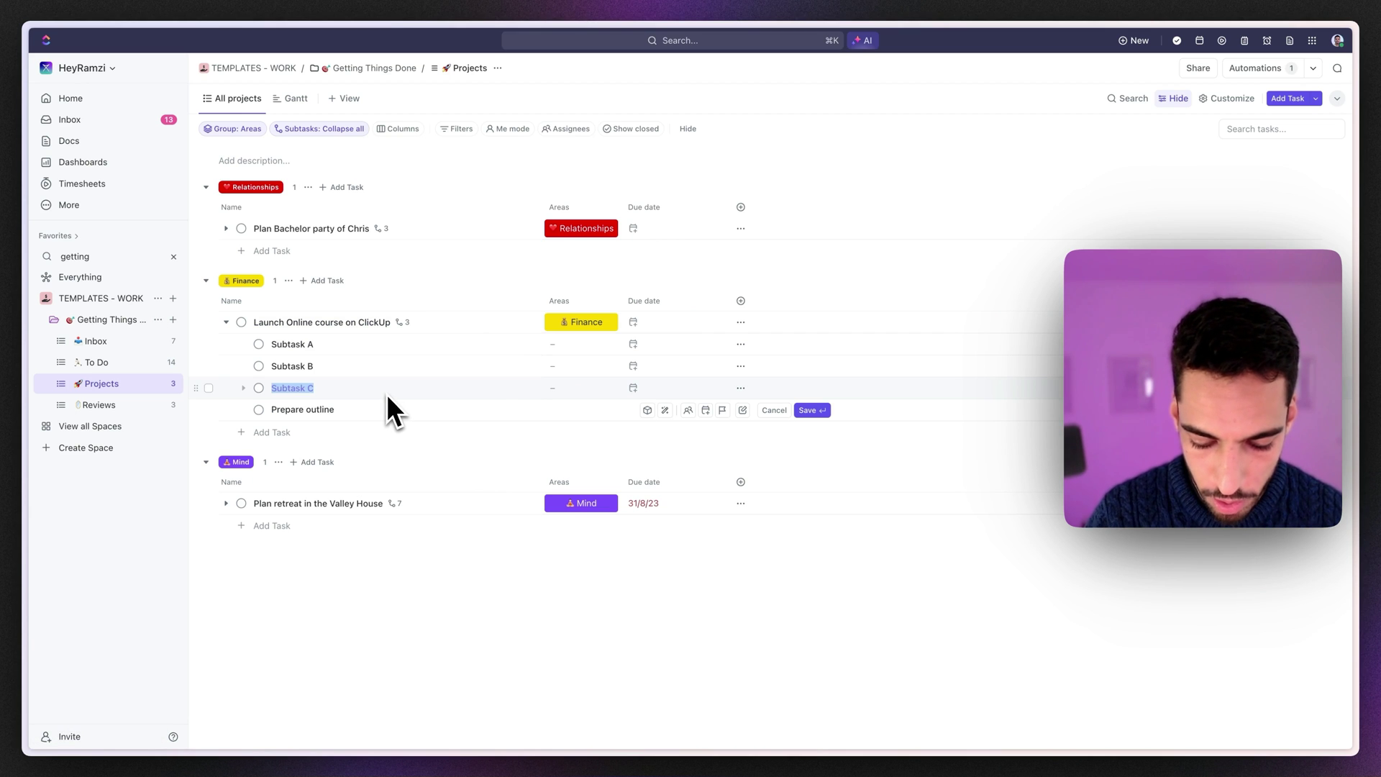
type("Record videos")
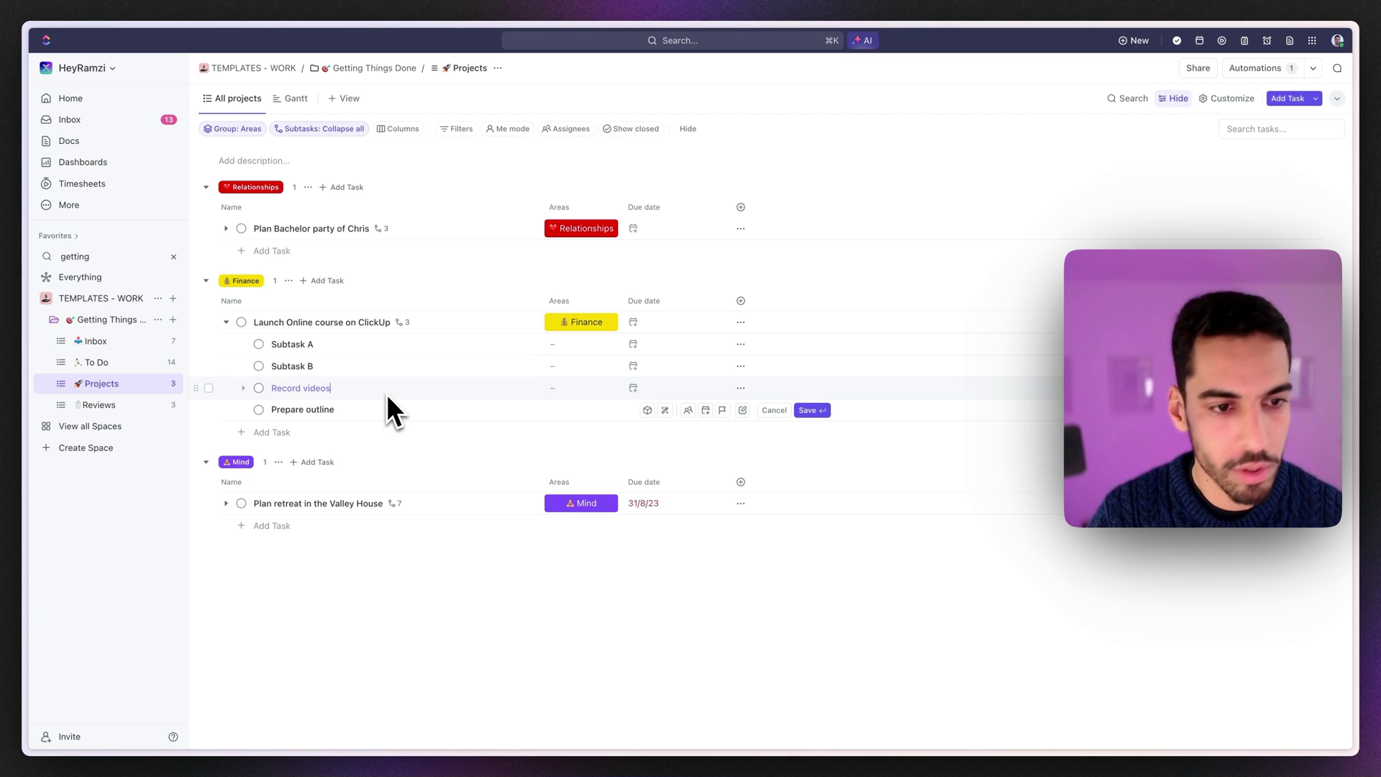
key("Return")
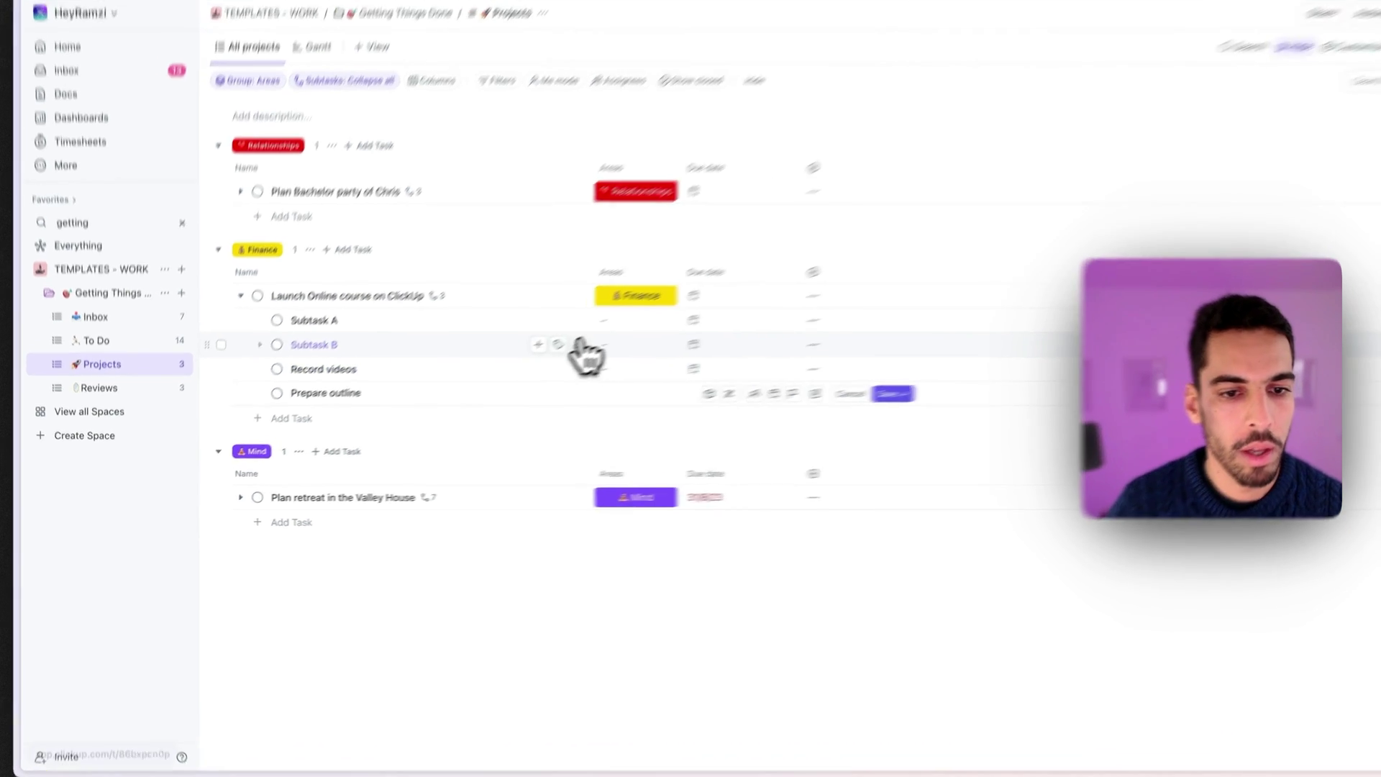
left_click_drag(575, 346, 513, 346)
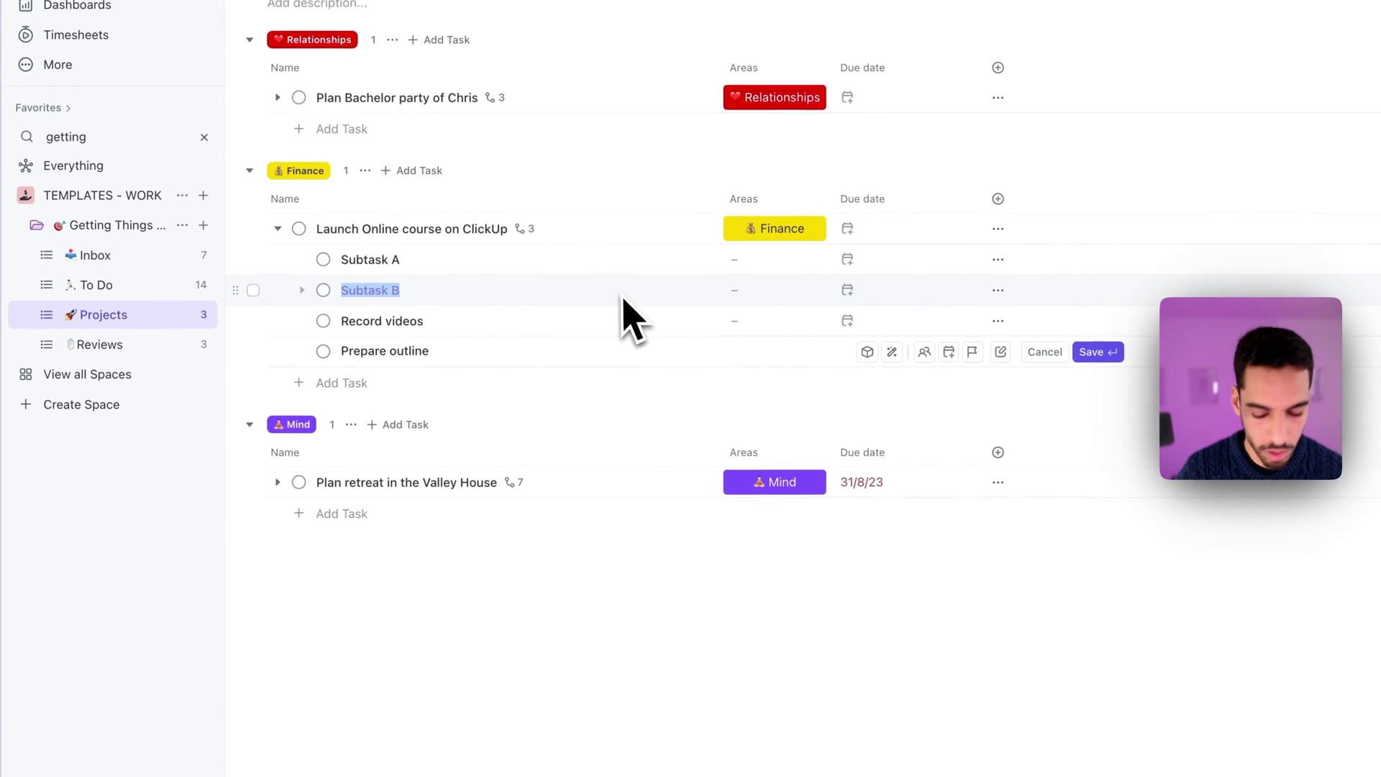
type("Prepare slides")
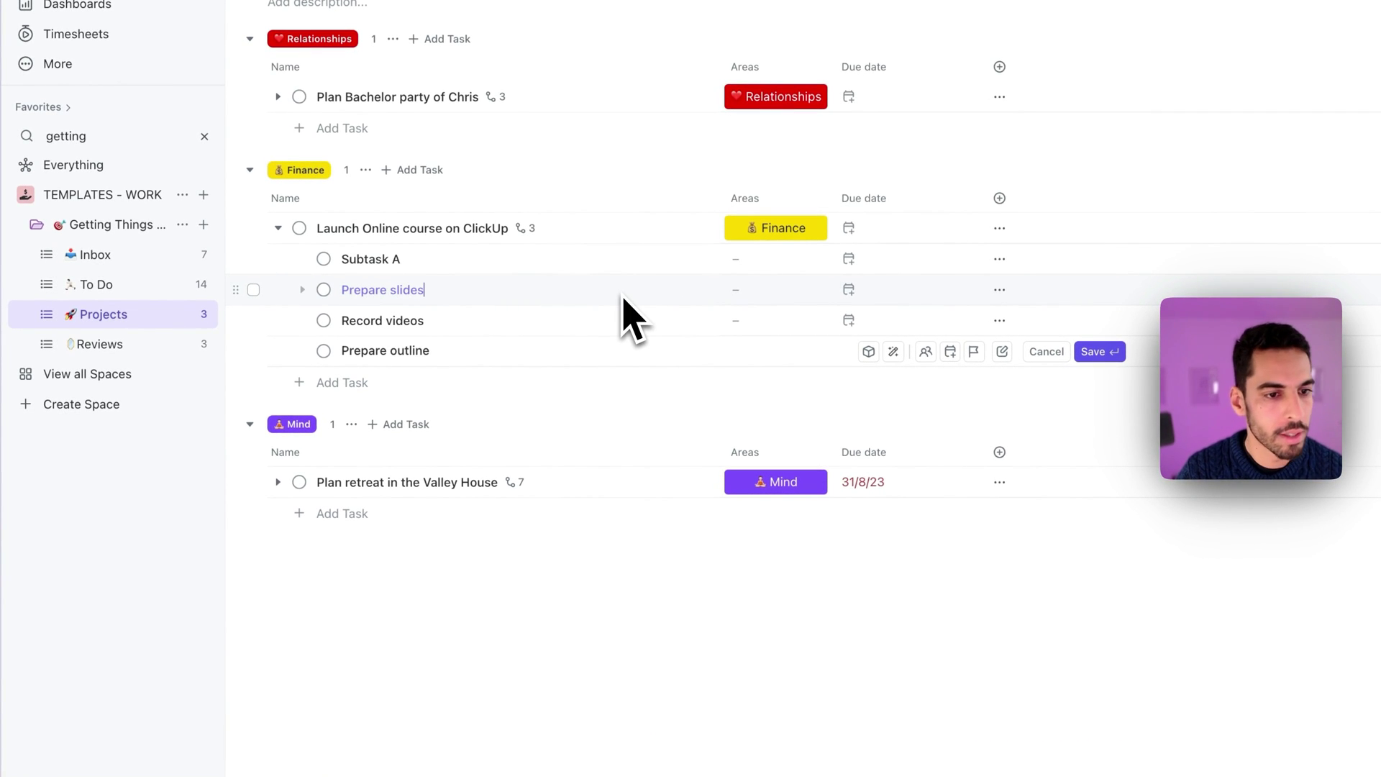
left_click_drag(676, 260, 525, 260)
type("Pub")
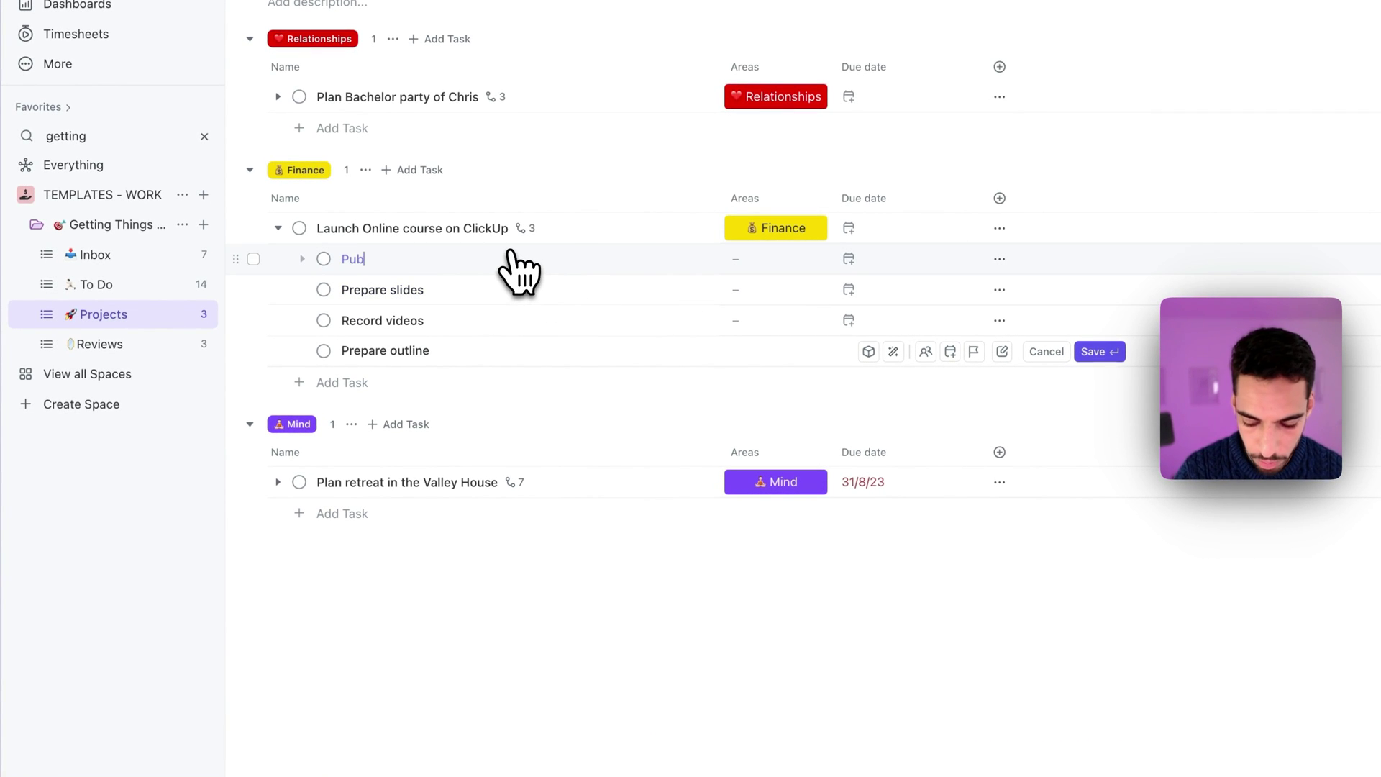
type("lish")
key("Return")
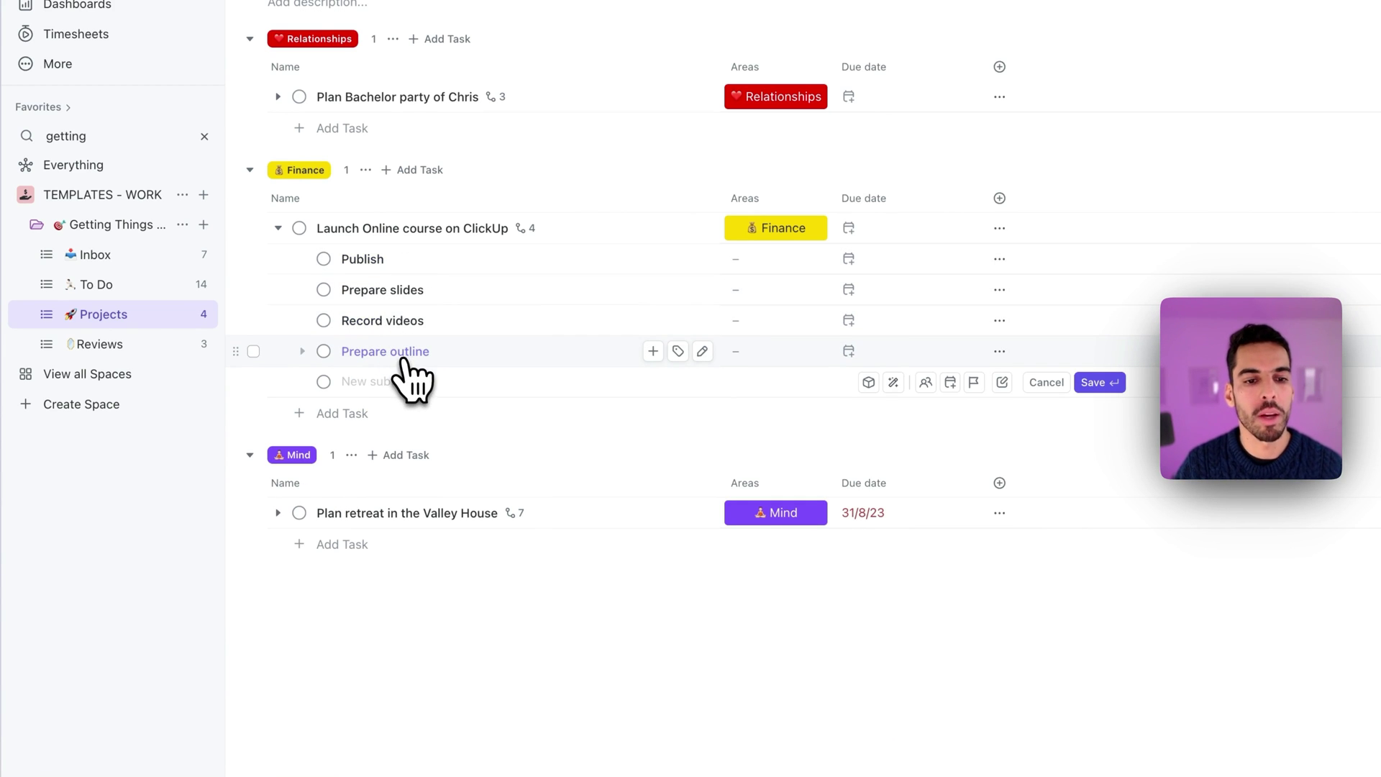
- Put "Prepare outline" first among the course subtasks and add "Prepare part 1", "Prepare part 2" and "Prepare part 3" under it
left_click_drag(400, 356, 409, 263)
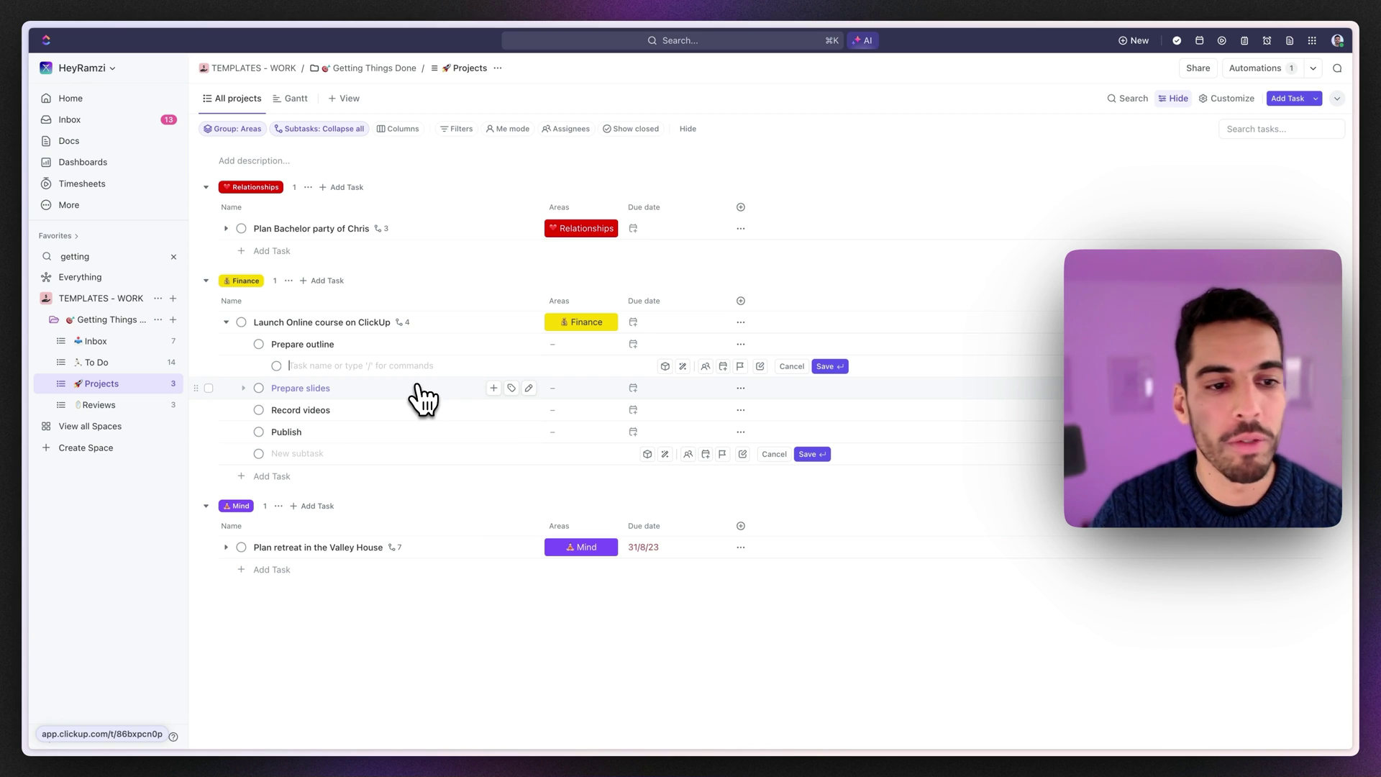
type("Pr")
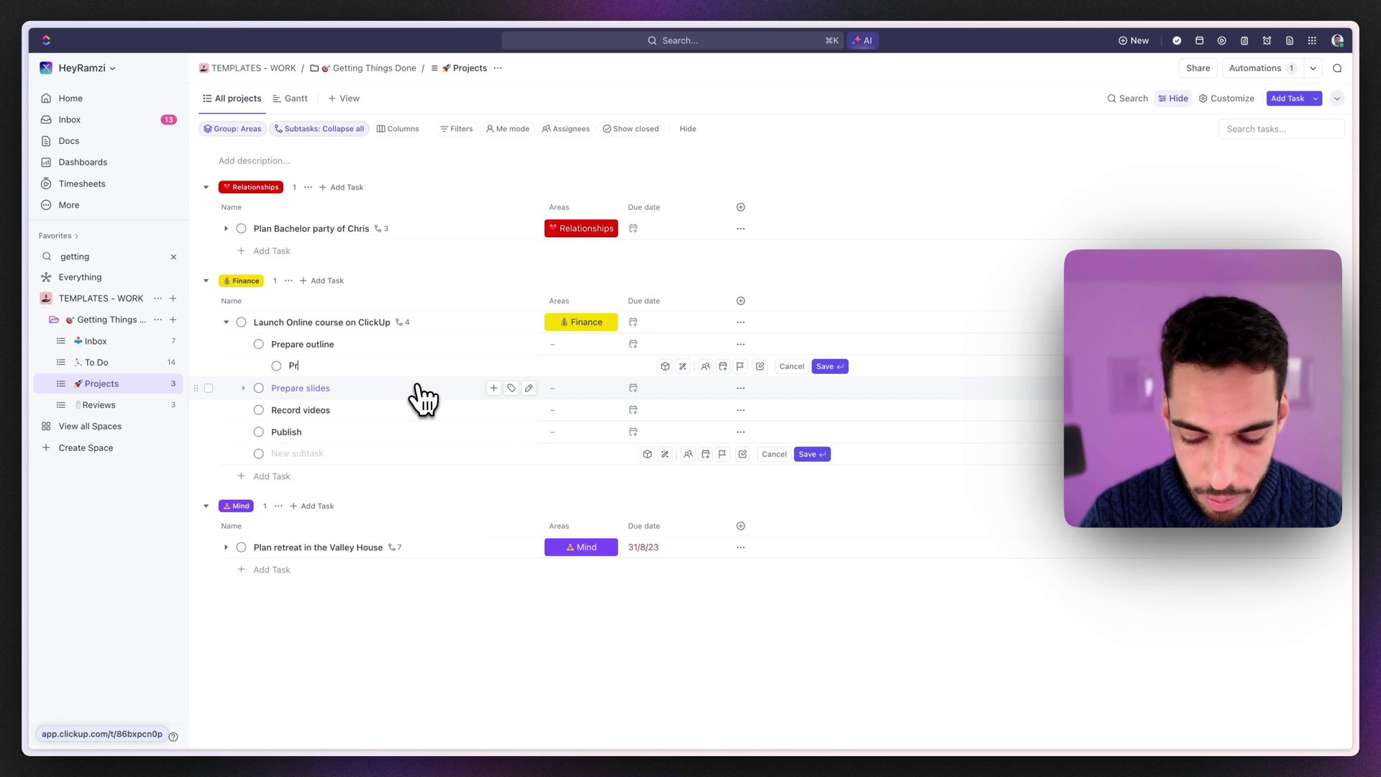
type("epare part 1")
key("Return")
type("Preparte par")
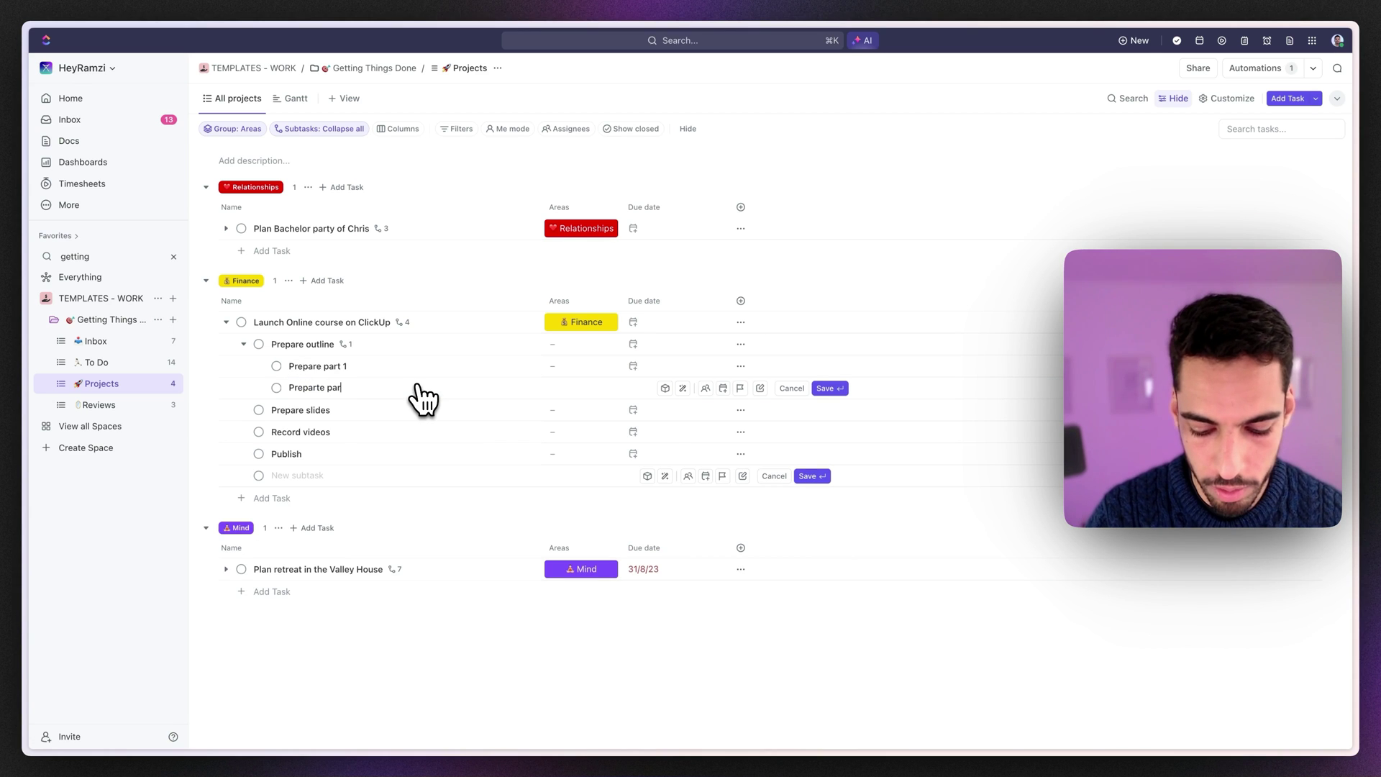
type("t 2")
key("Return")
type("Prepare")
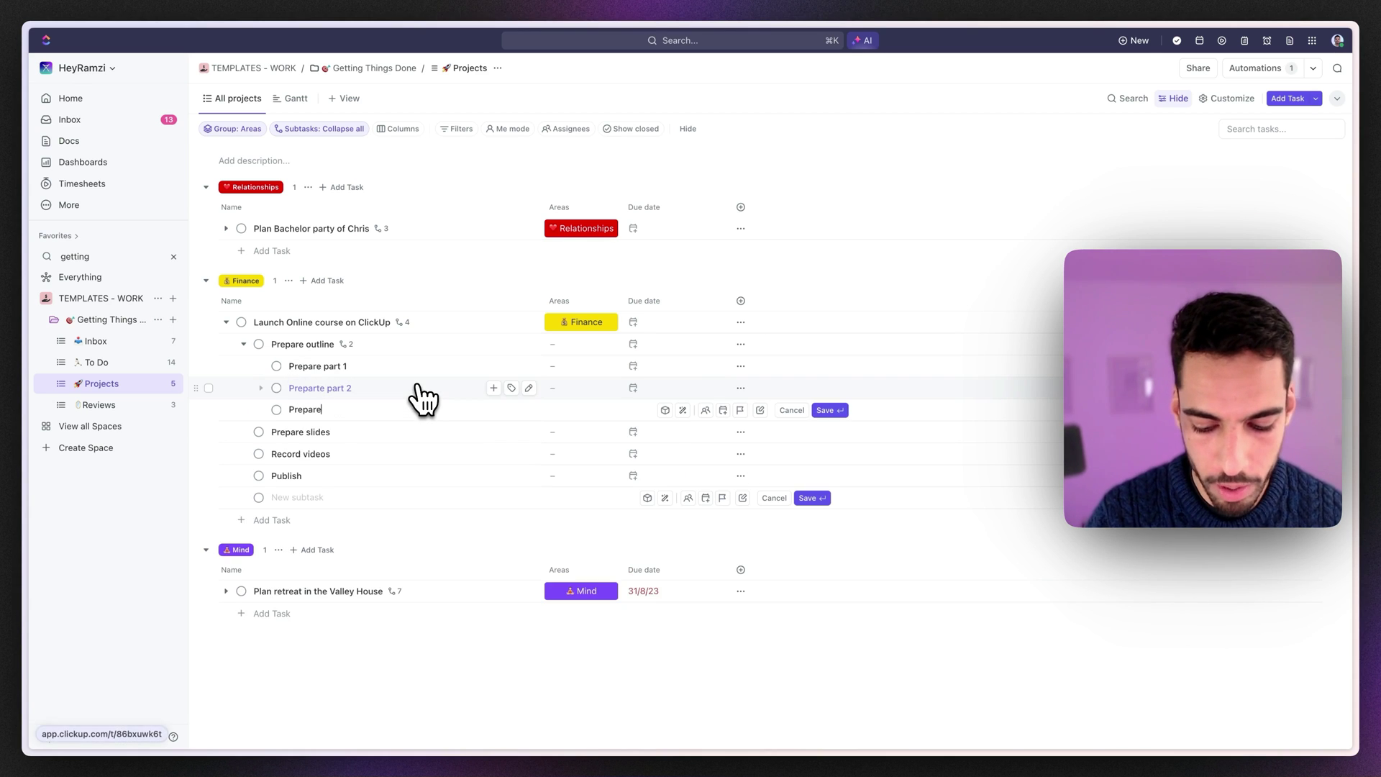
type(" part 3")
key("Return")
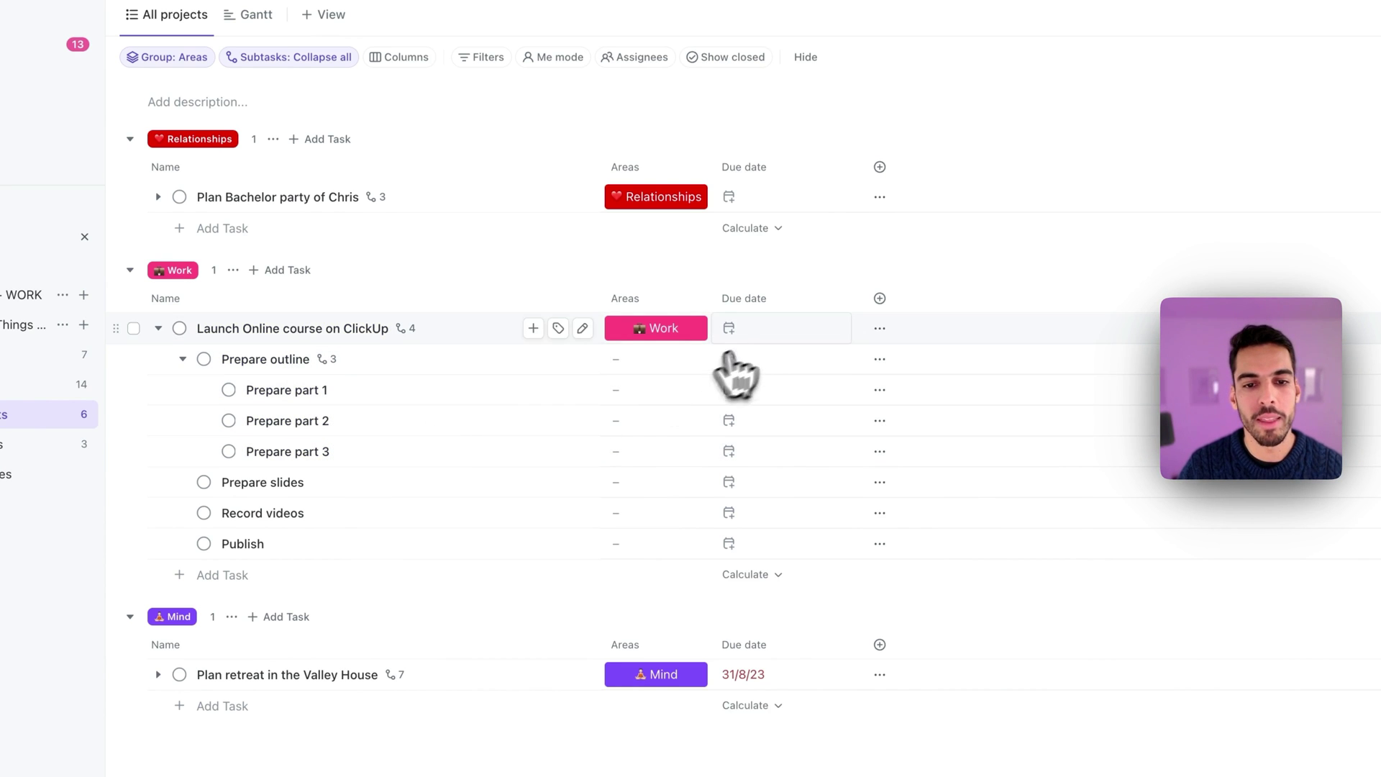
- Set the due date of "Launch Online course on ClickUp" to 31 March 2024 and of "Prepare outline" to 12 March
left_click(755, 333)
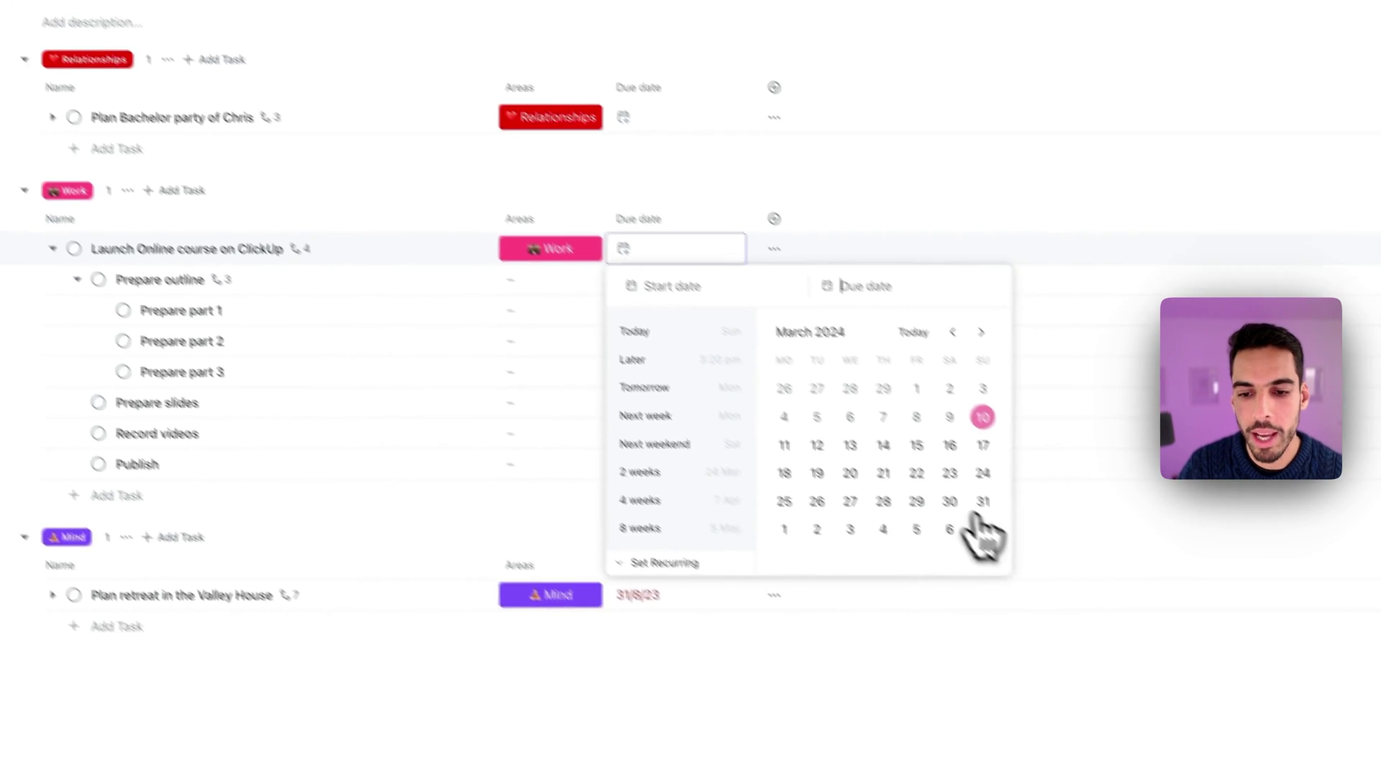
left_click(983, 501)
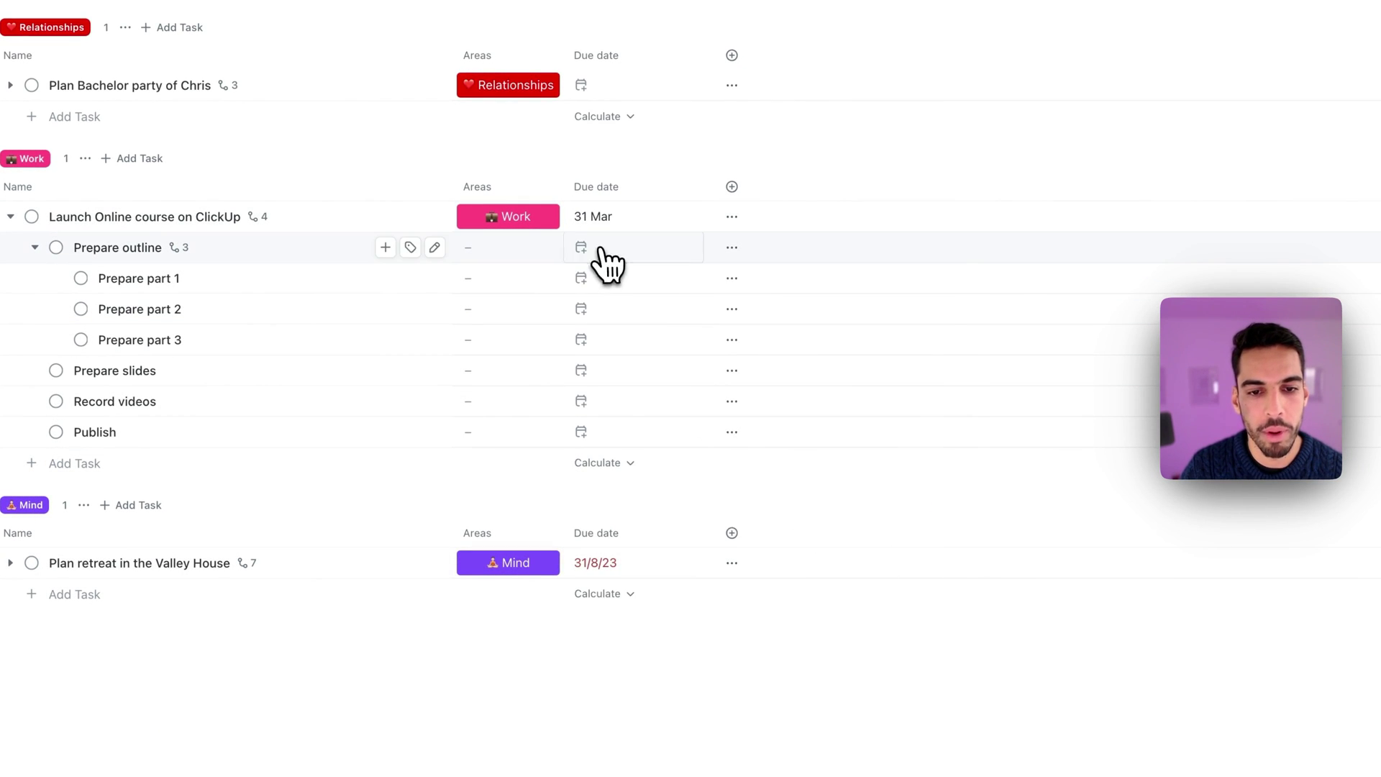
left_click(601, 251)
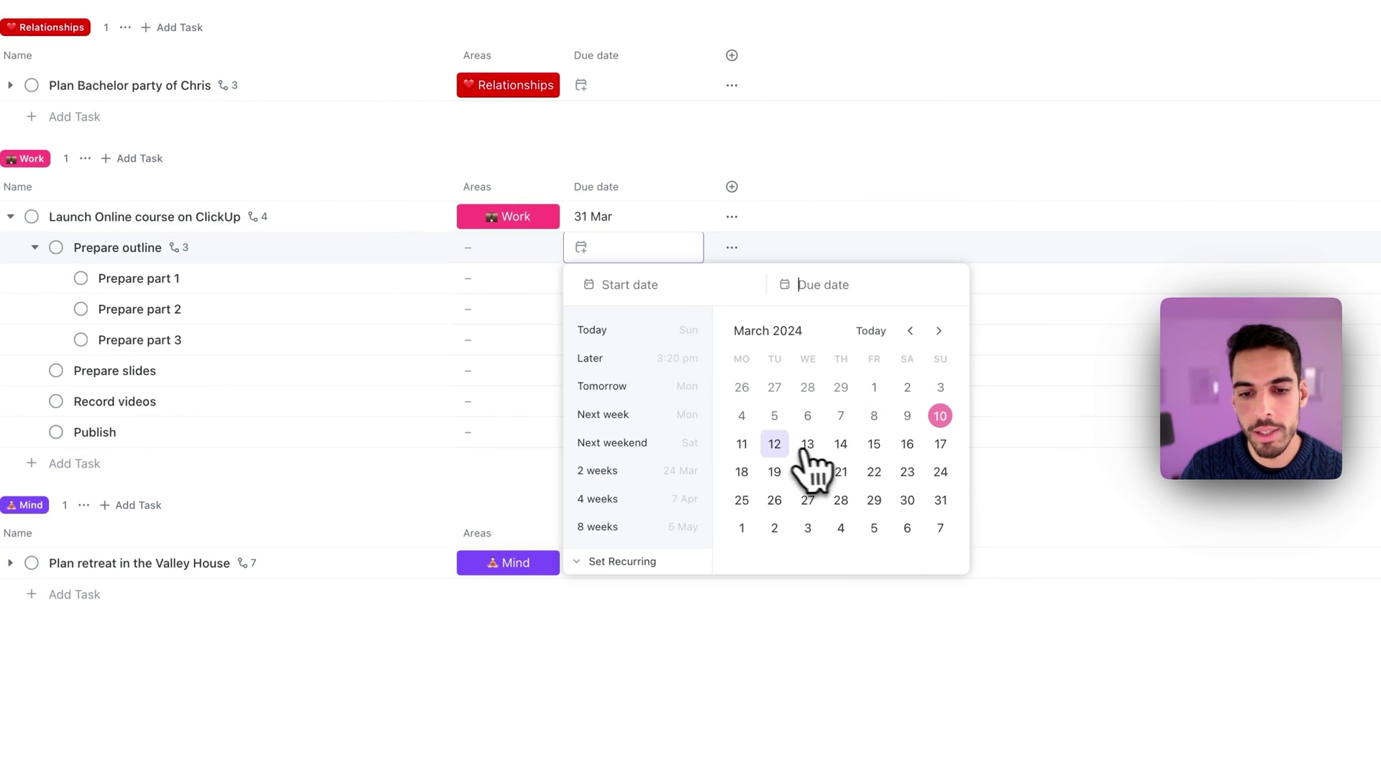
left_click(774, 443)
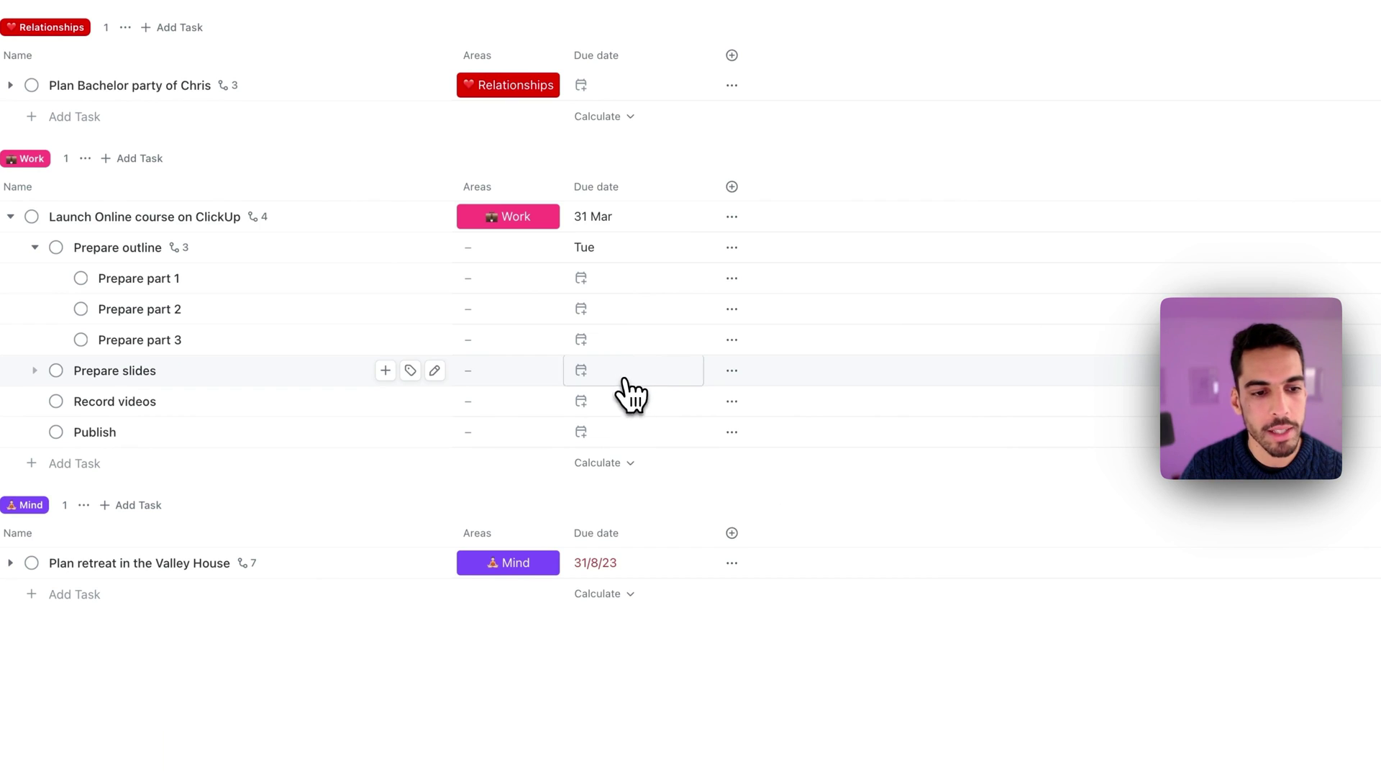
- Set the due date of "Prepare slides" to 20 March and of "Record videos" to 19 March
left_click(625, 380)
left_click(798, 593)
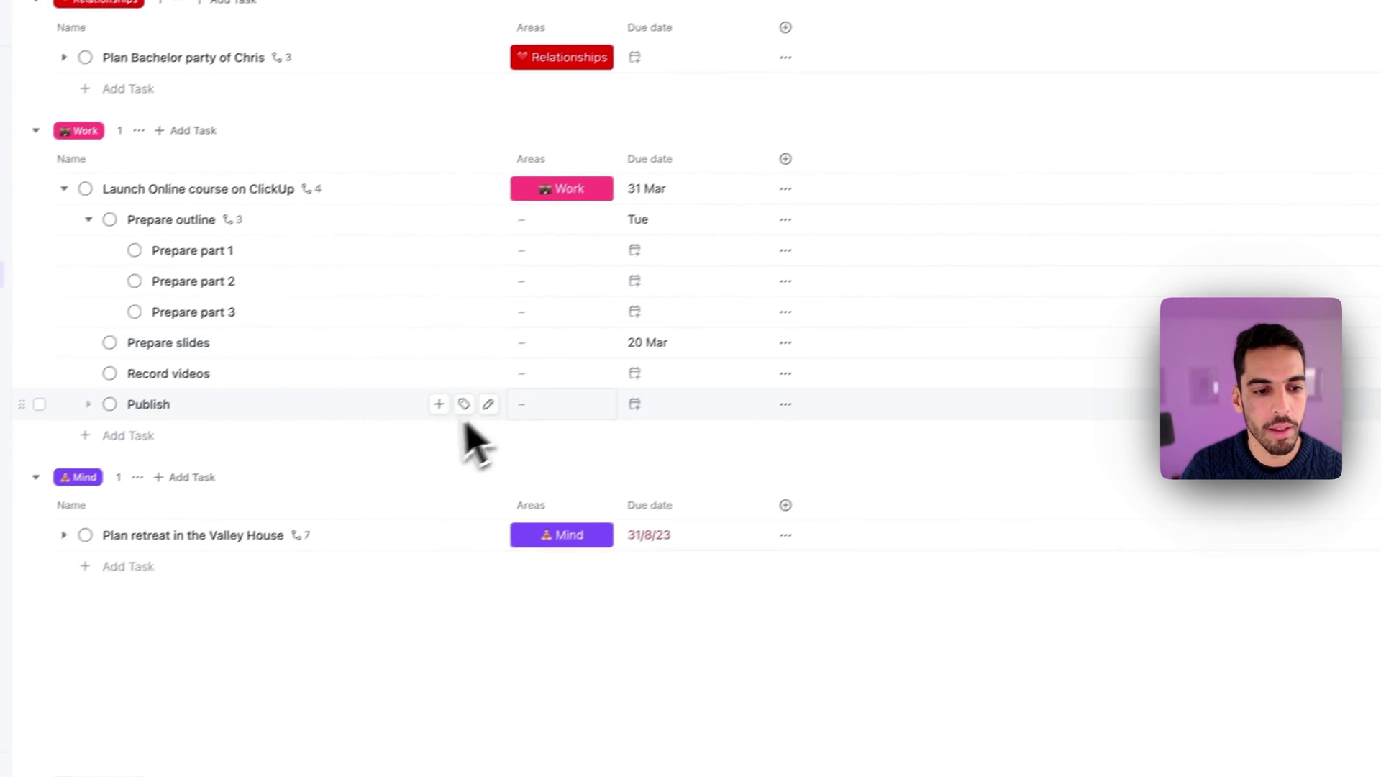
left_click(630, 374)
left_click(828, 596)
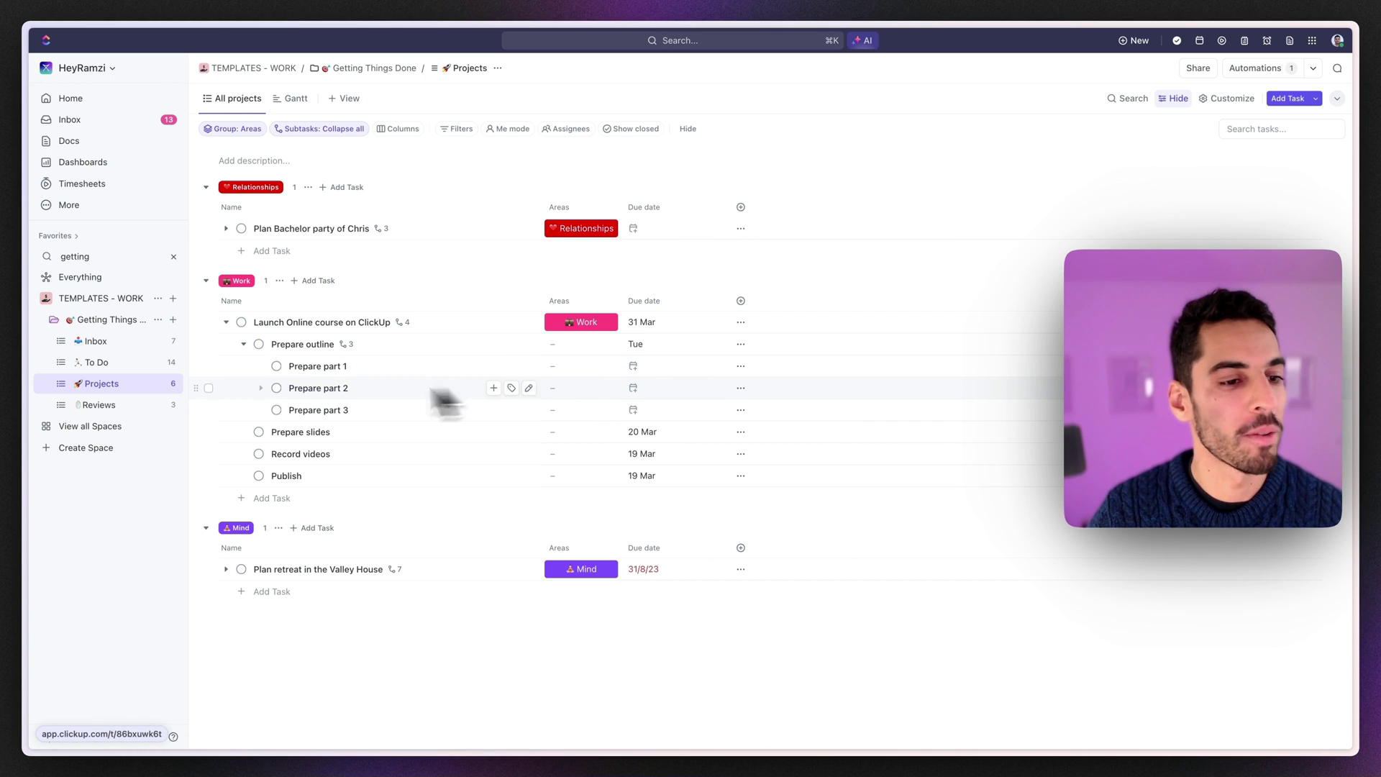
- Open the Reviews list and expand the subtasks of the last weekly review and the quarterly review
left_click(133, 406)
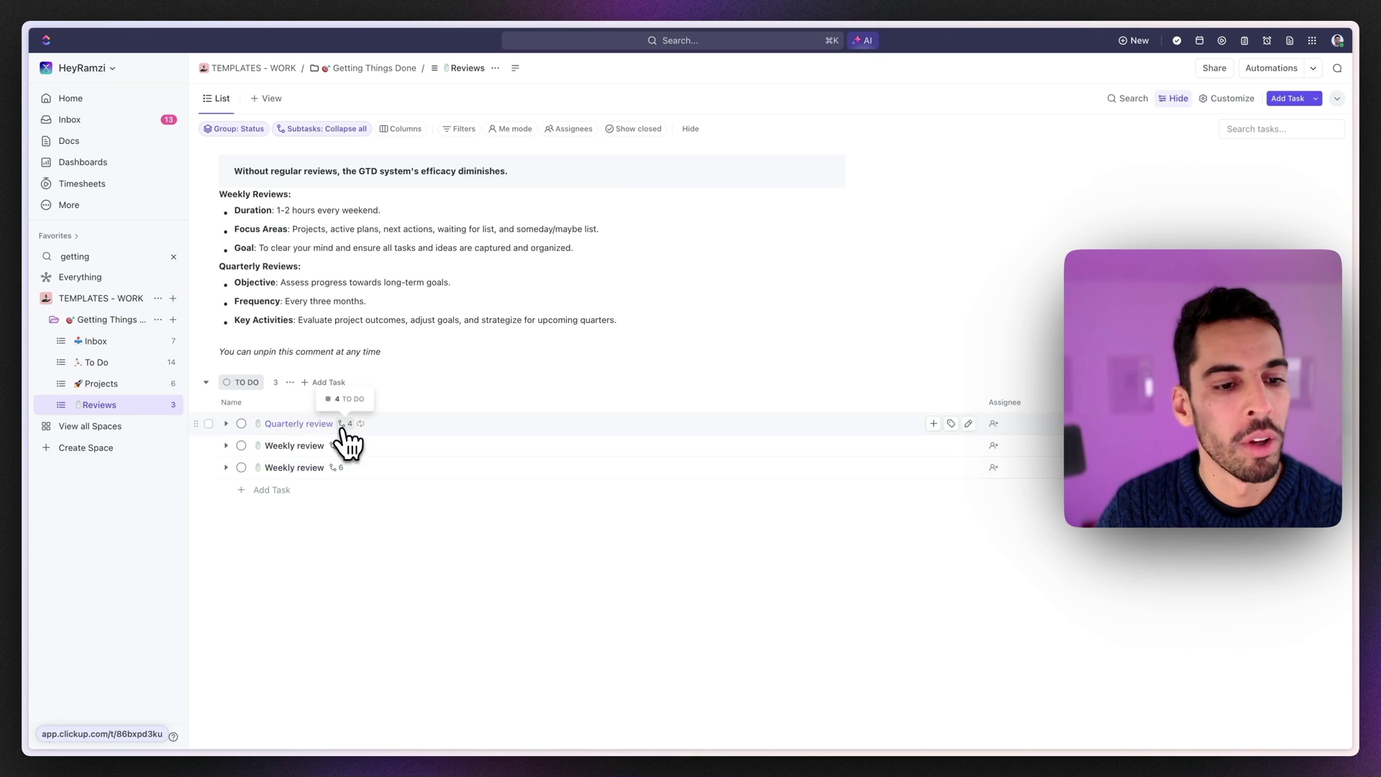
left_click(335, 467)
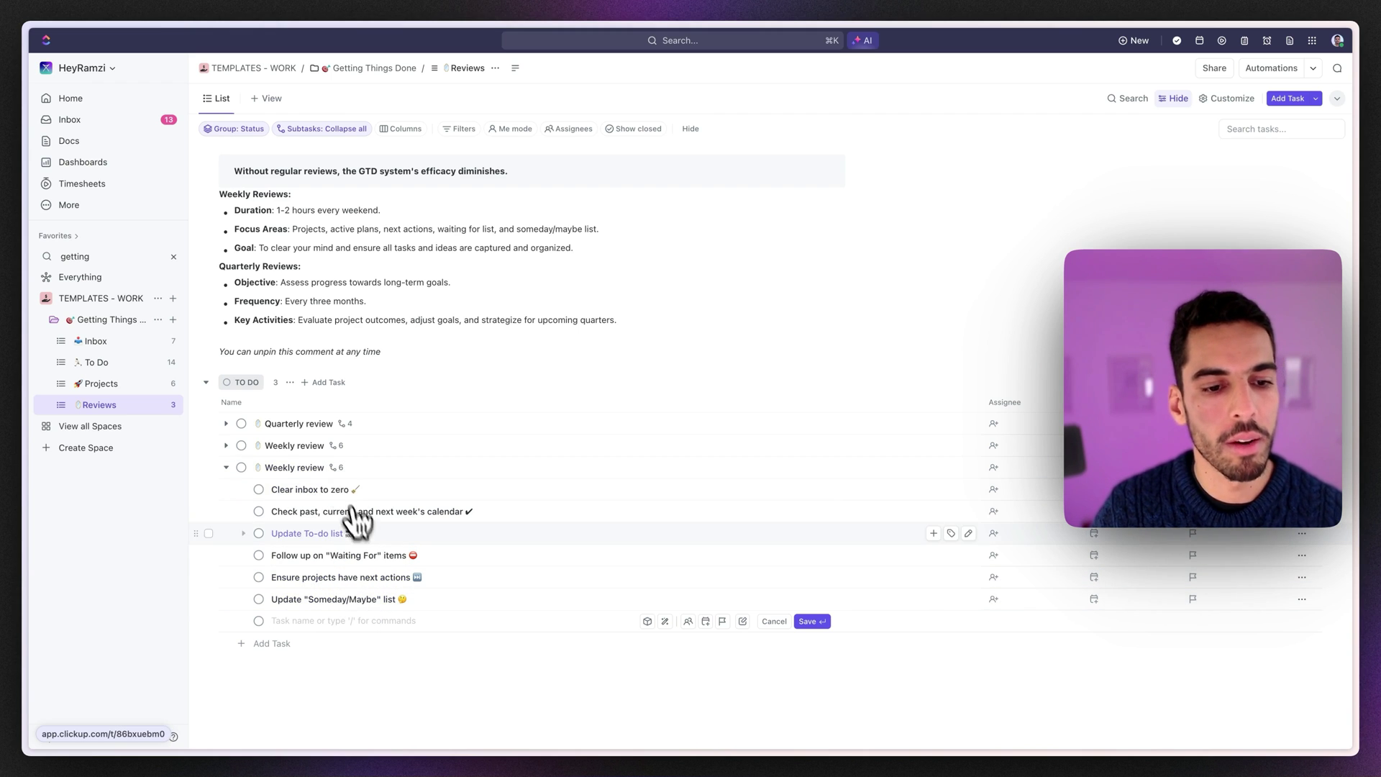
left_click(347, 424)
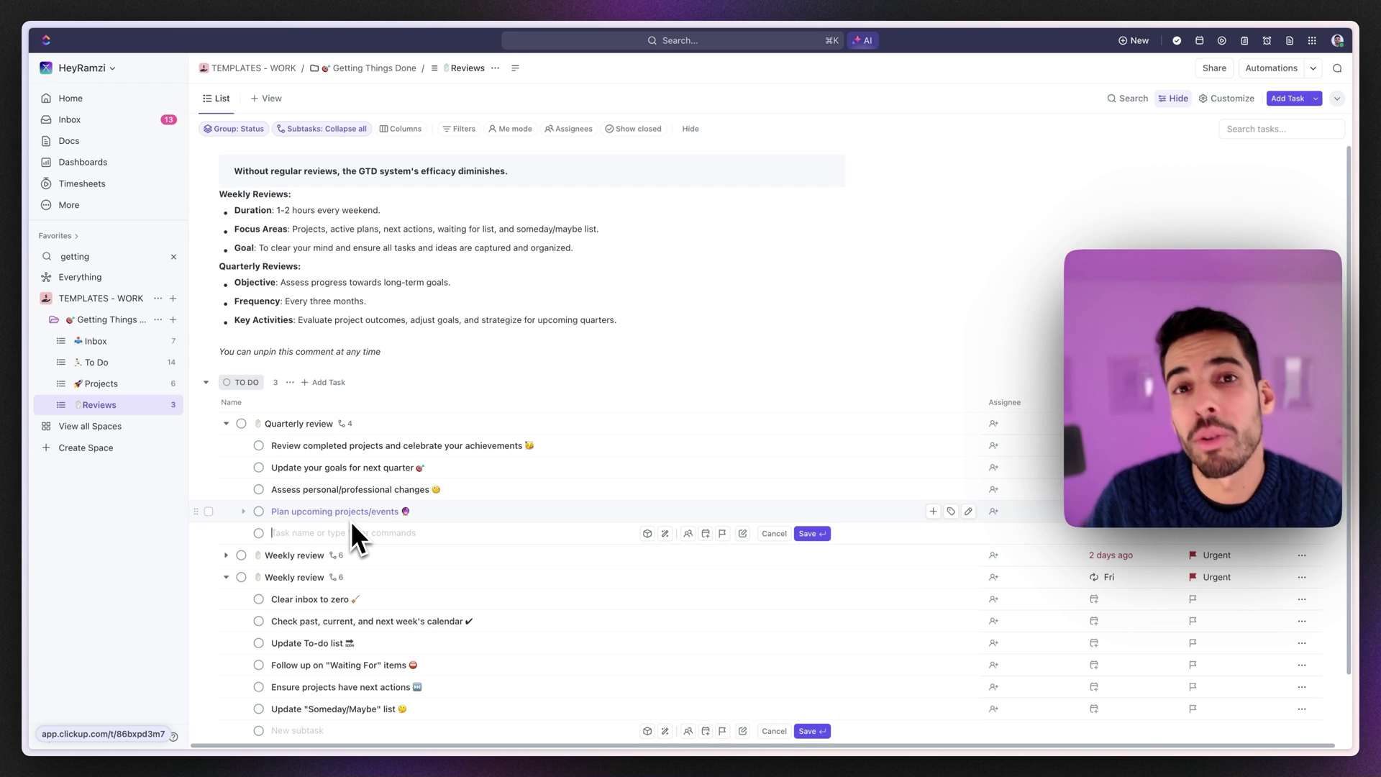
- Set the status of the overdue weekly review, due 2 days ago, to Missed
scroll(360, 531, "down", 2)
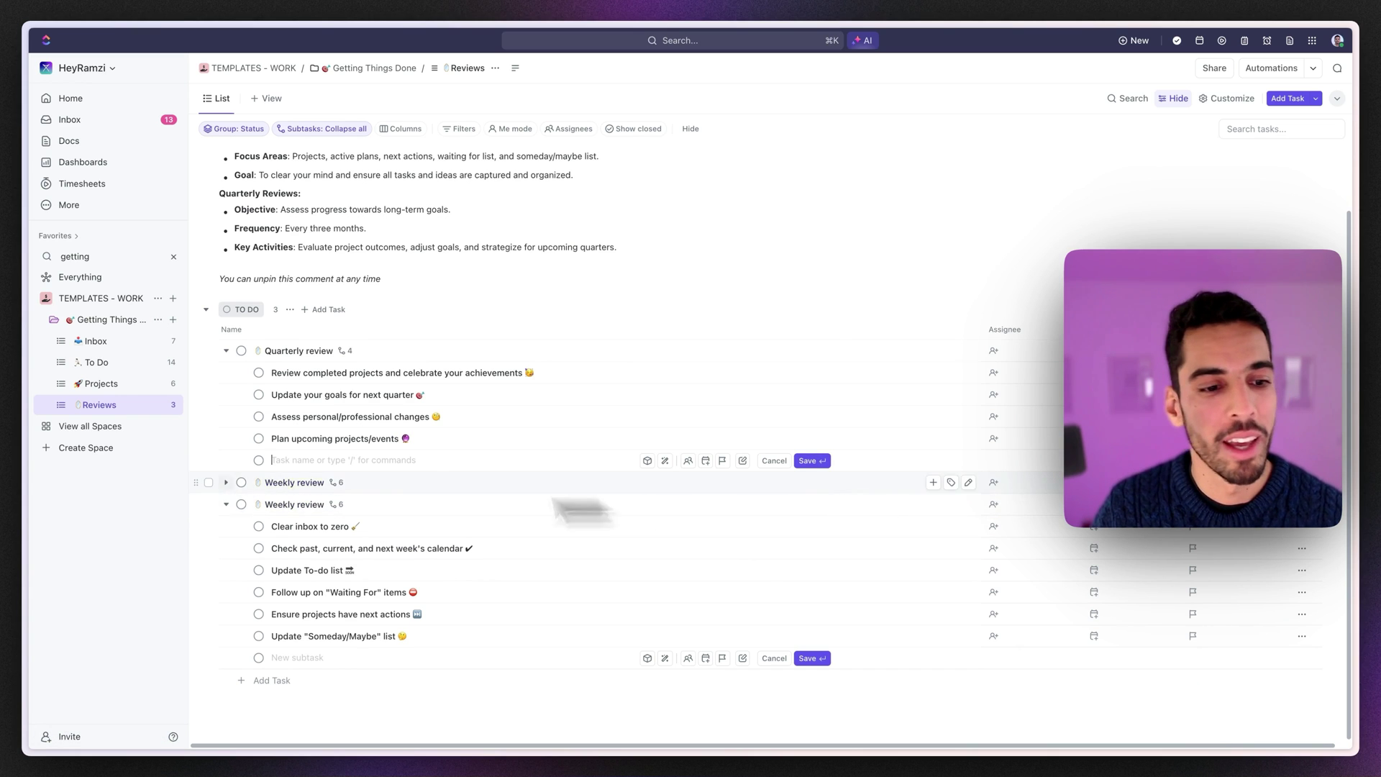
left_click(239, 510)
left_click(242, 504)
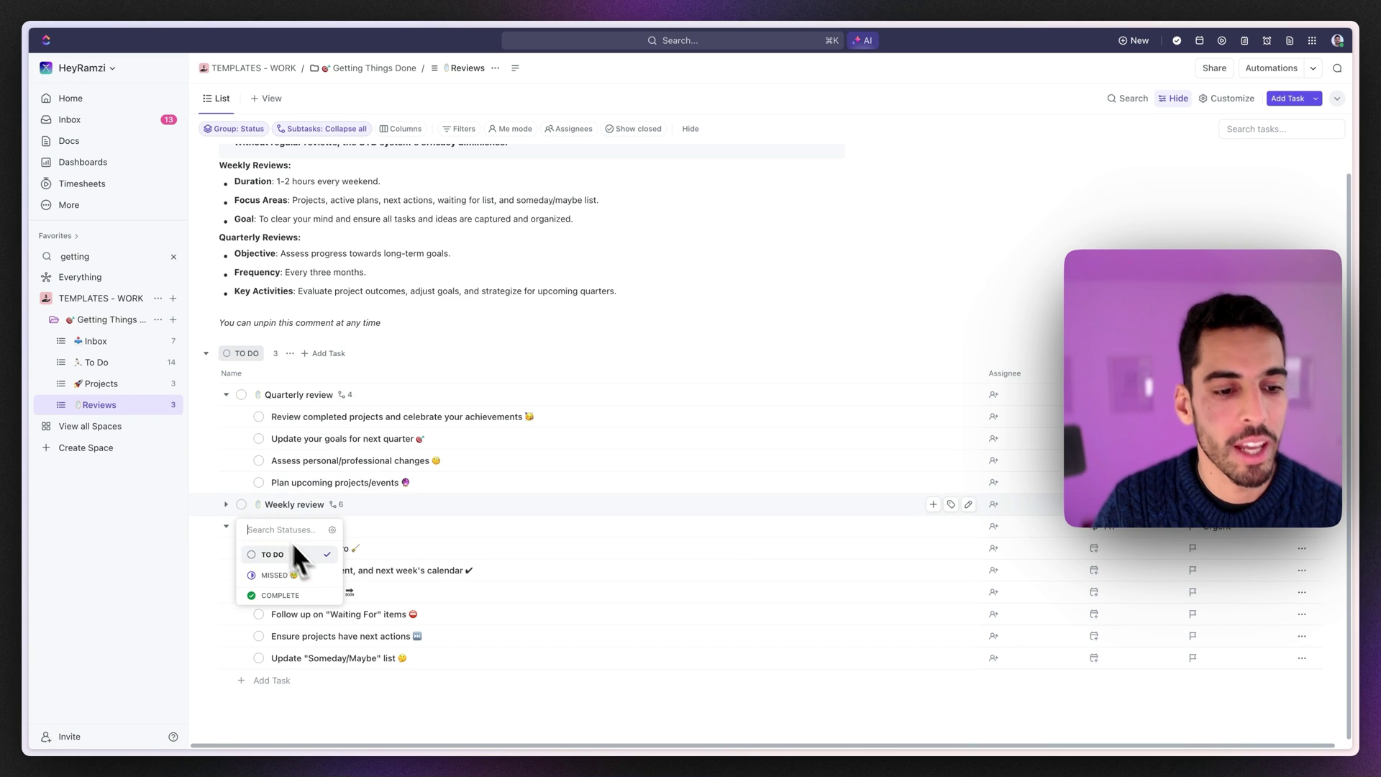
key("Escape")
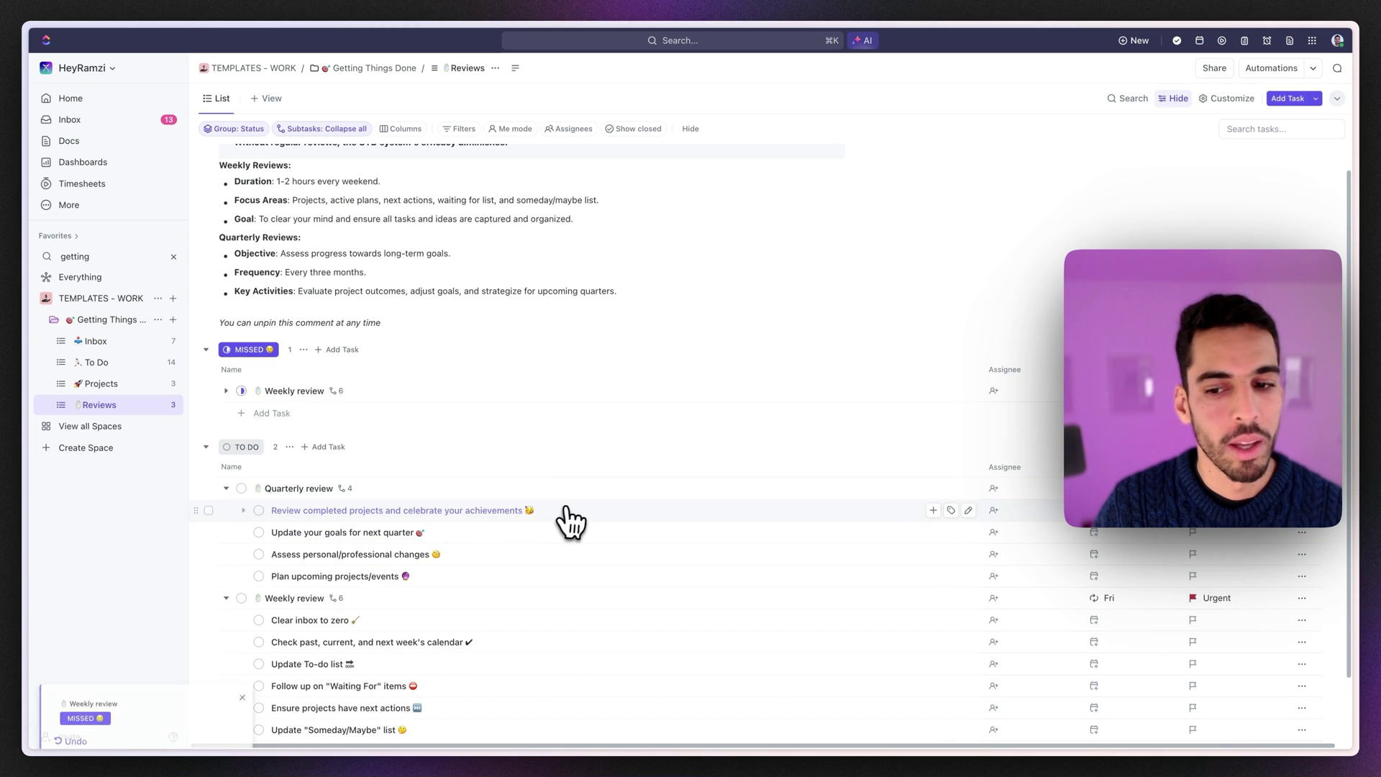
scroll(564, 521, "down", 2)
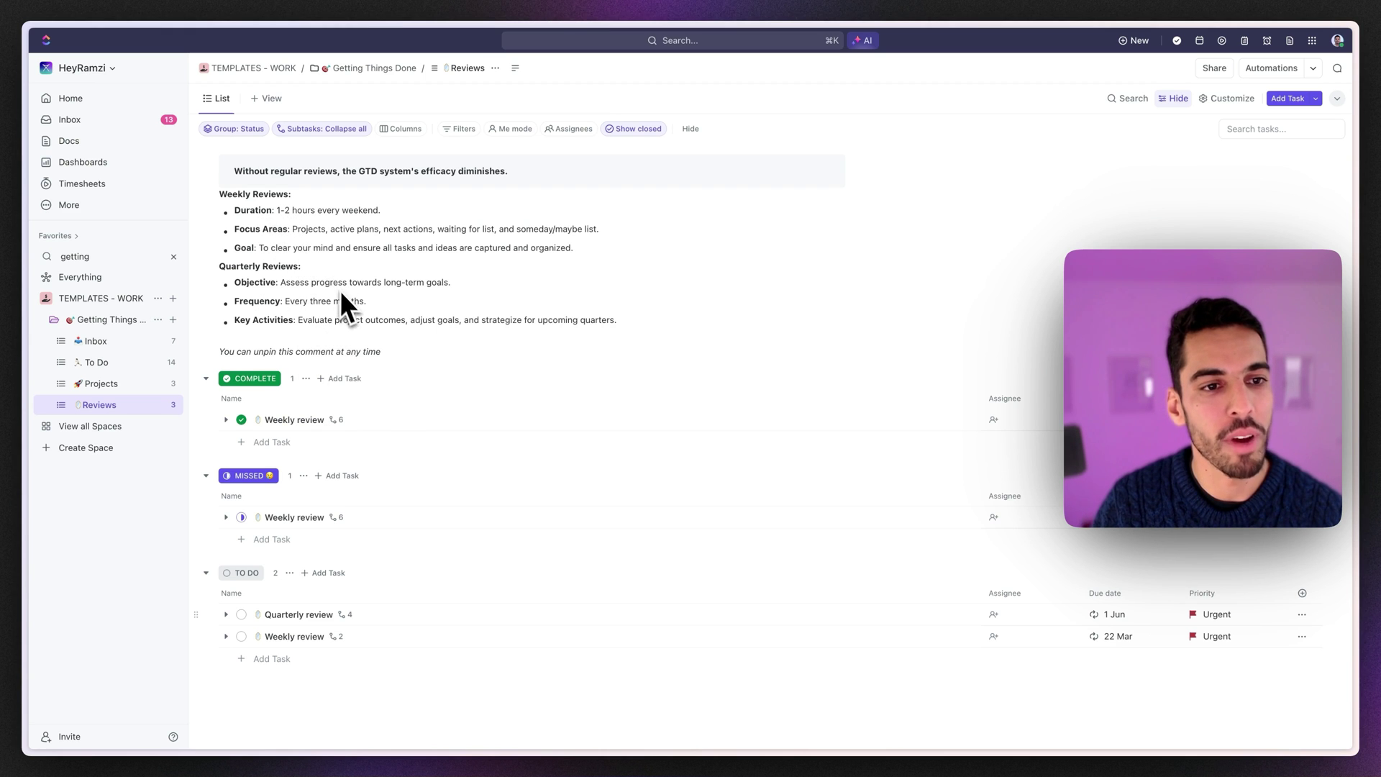
- Revisit the To Do and Inbox lists, and read the Getting Things Done folder's START HERE page down to the benefits section
left_click(96, 362)
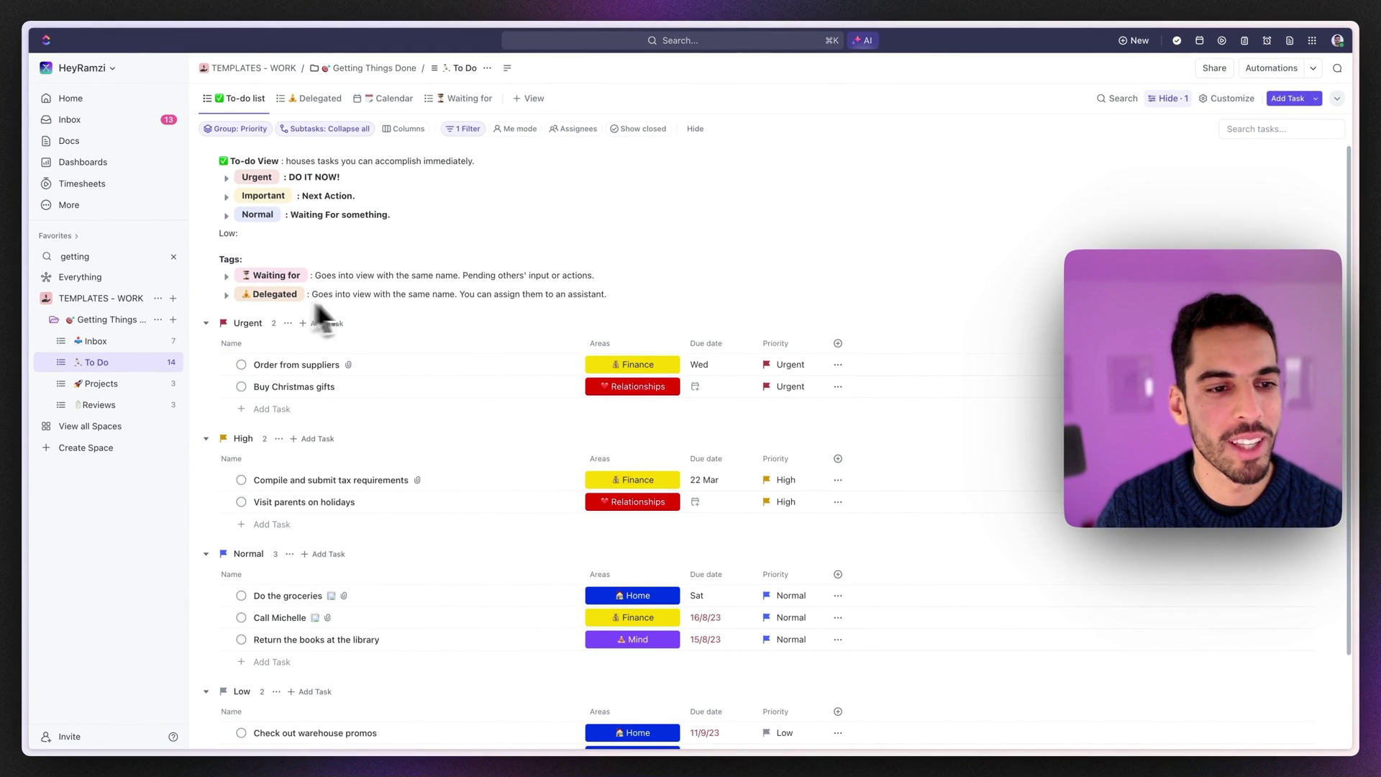
left_click(115, 341)
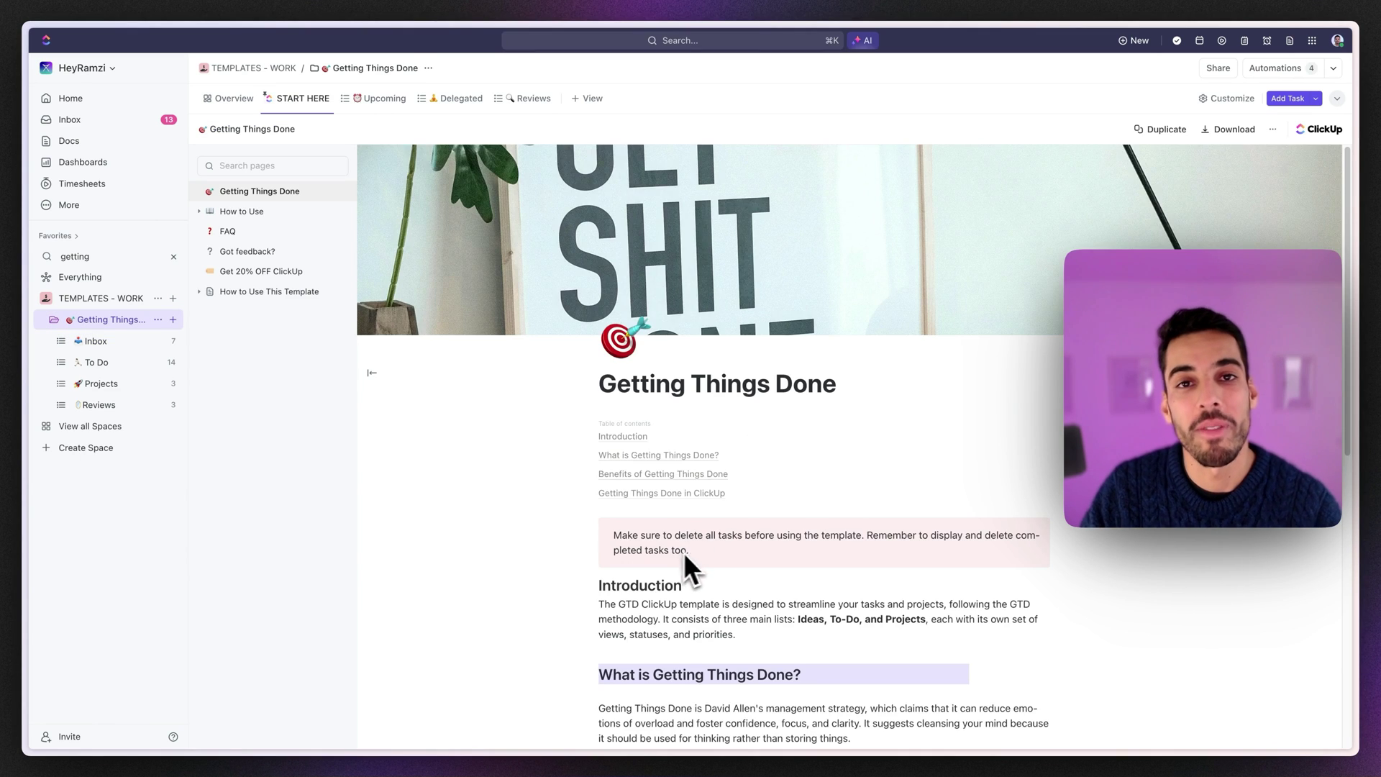
scroll(791, 532, "down", 3)
scroll(791, 515, "down", 5)
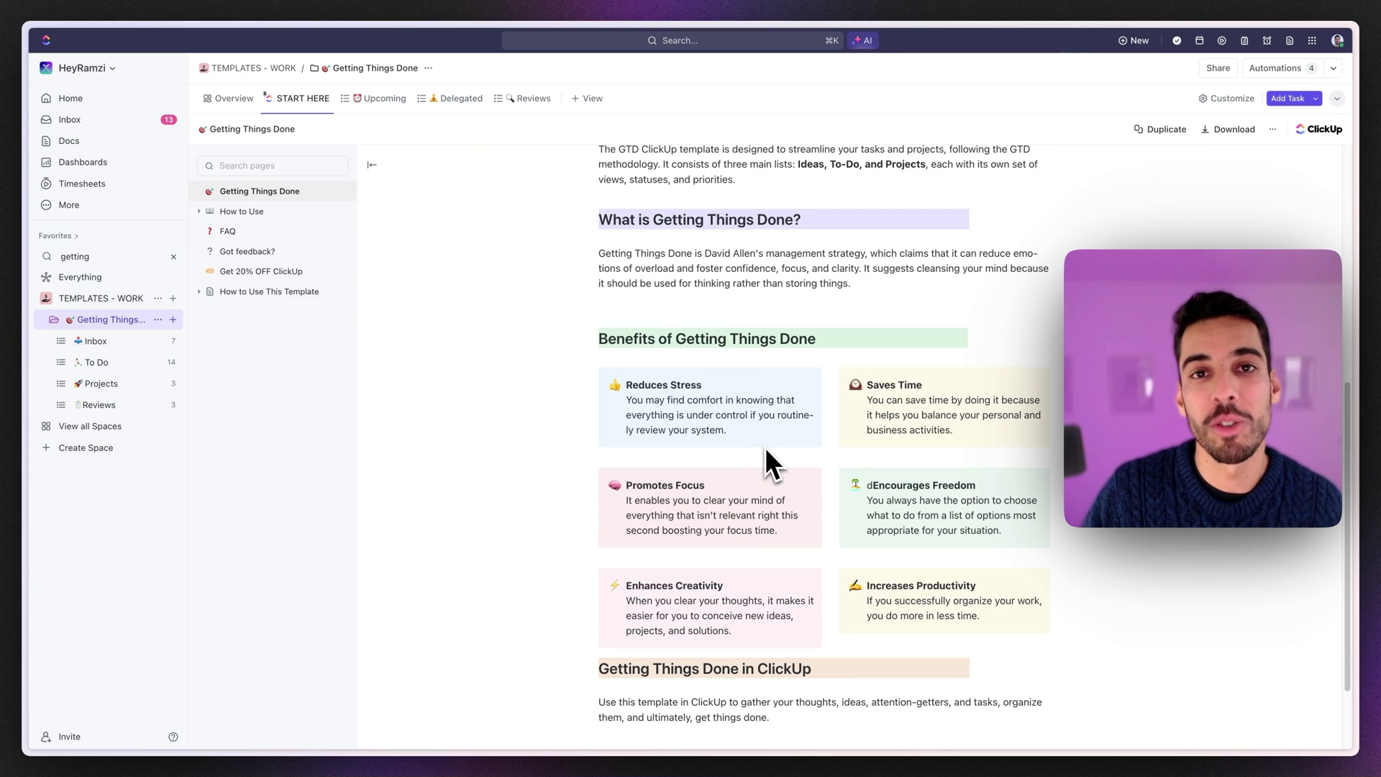
scroll(573, 321, "up", 1)
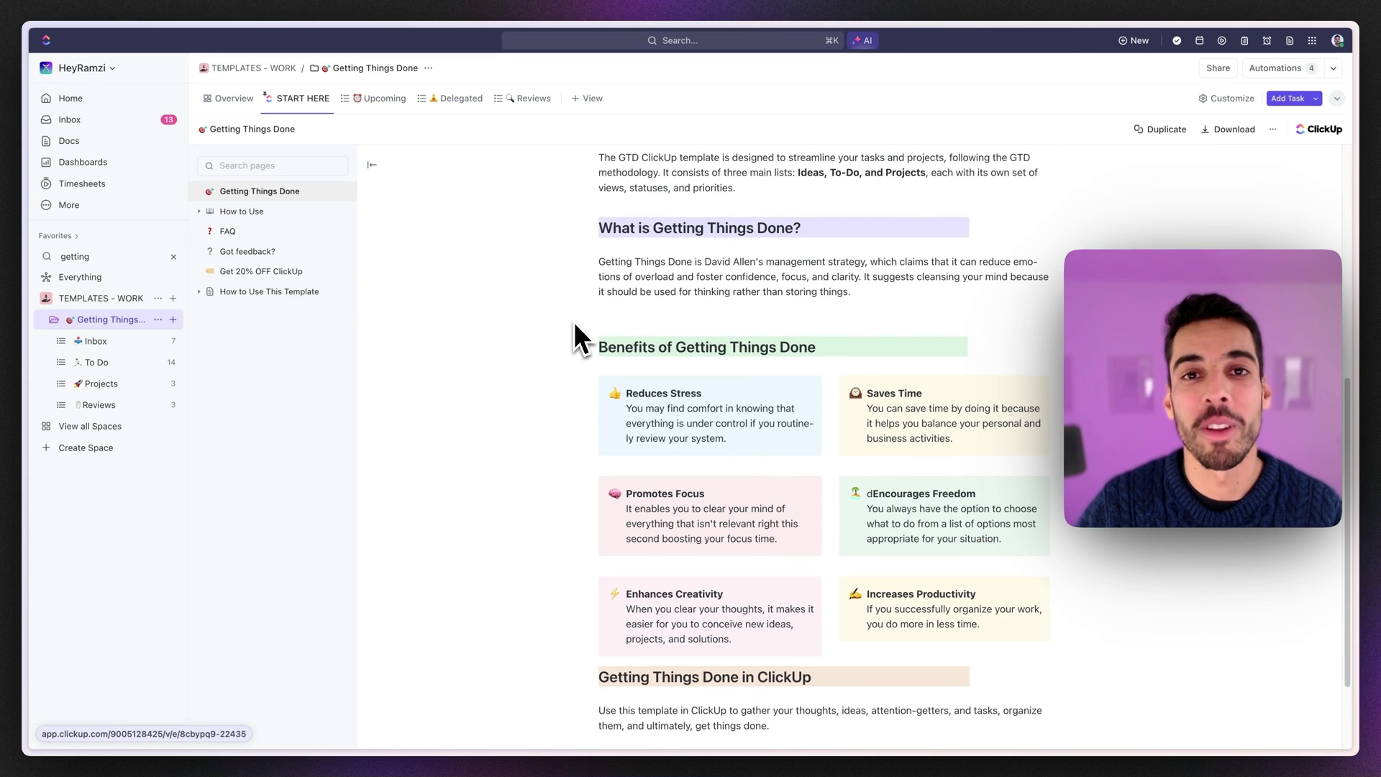